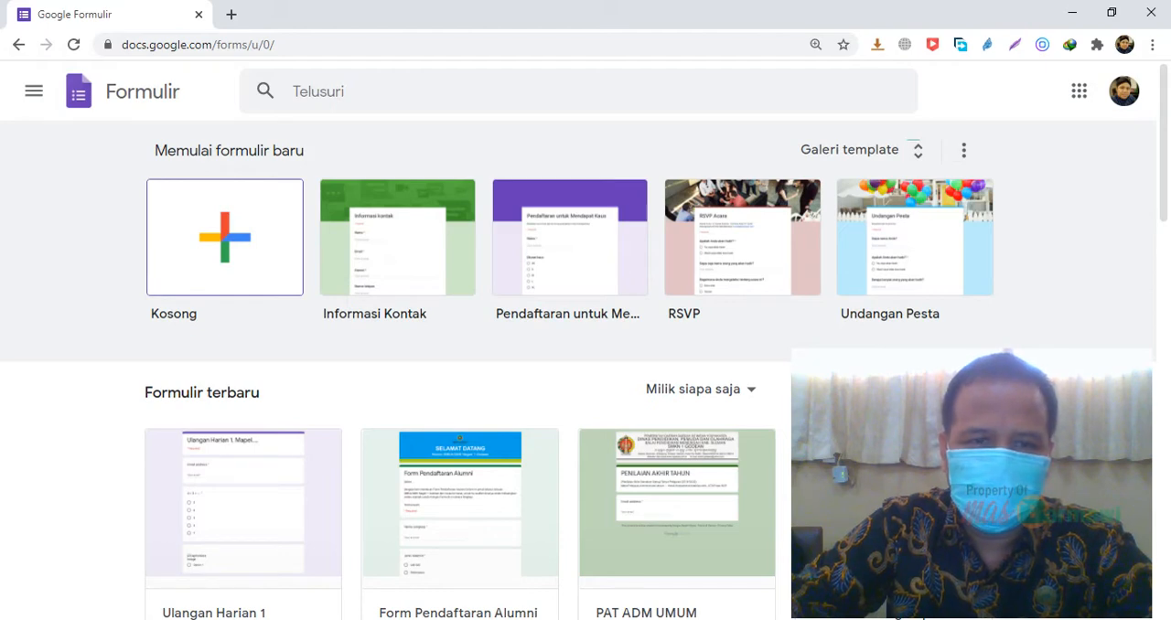
# Create a new blank form and set its title to "Evaluasi KD. 1"
pyautogui.click(237, 243)
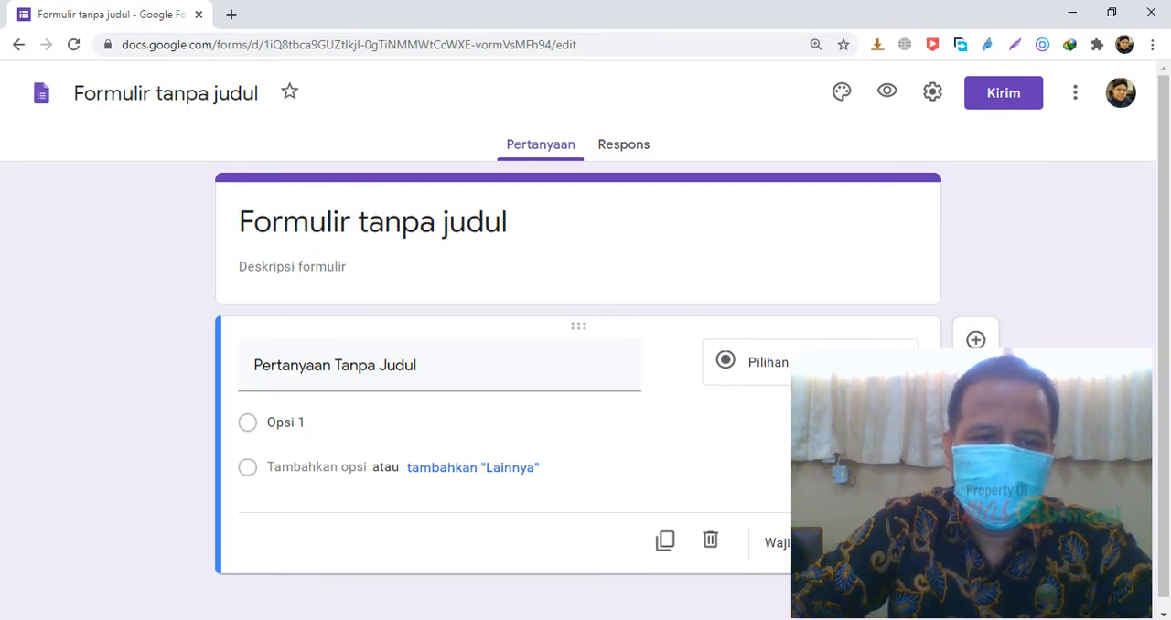
pyautogui.click(515, 221)
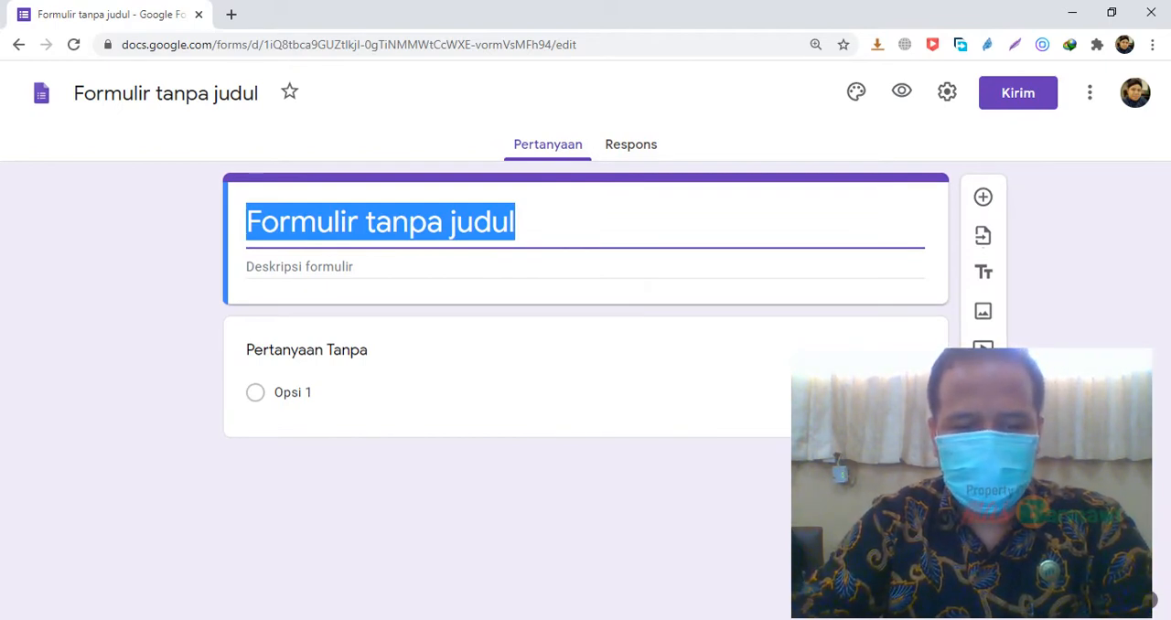
pyautogui.write('EvaLUASI')
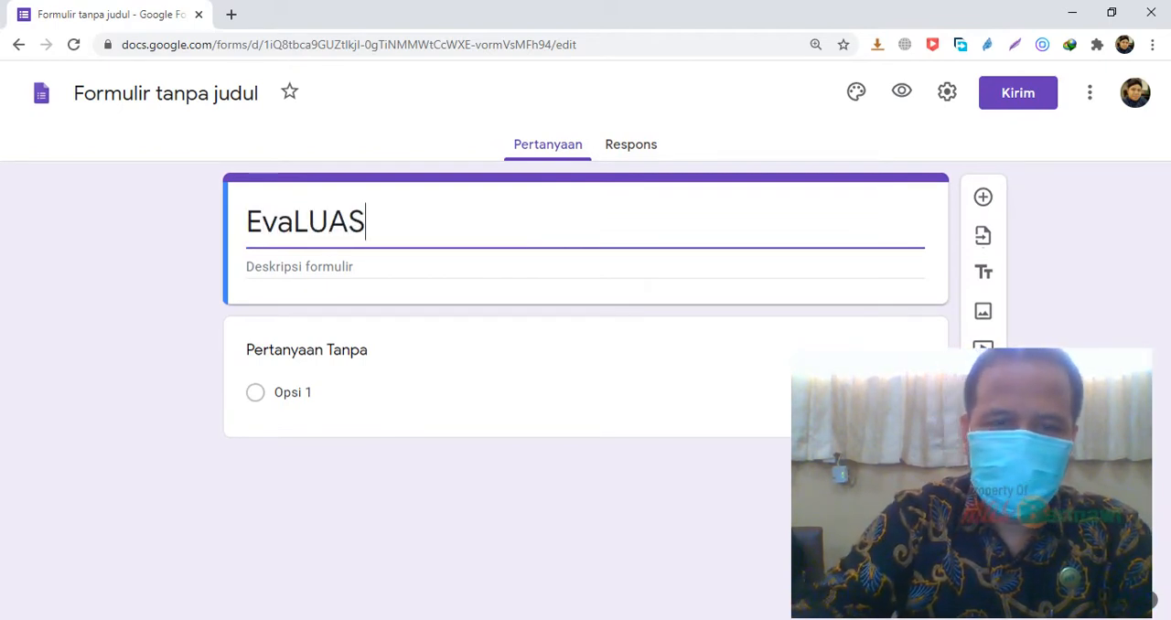
pyautogui.press('BackSpace')
pyautogui.press('BackSpace')
pyautogui.press('BackSpace')
pyautogui.press('BackSpace')
pyautogui.press('BackSpace')
pyautogui.press('BackSpace')
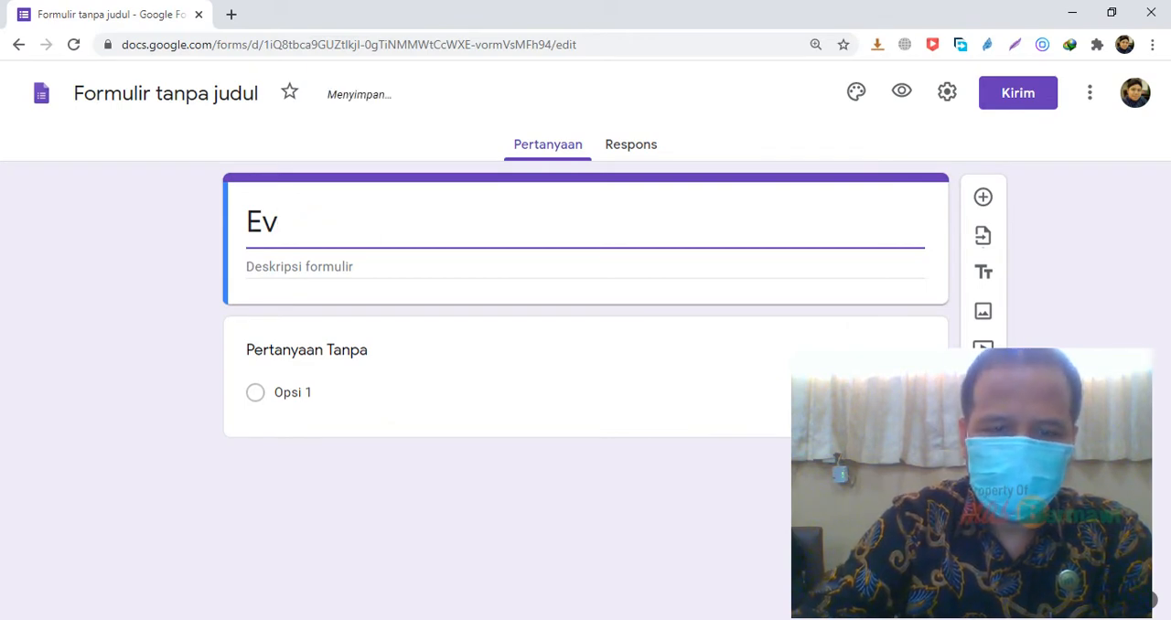
pyautogui.write('lua')
pyautogui.press('BackSpace')
pyautogui.press('BackSpace')
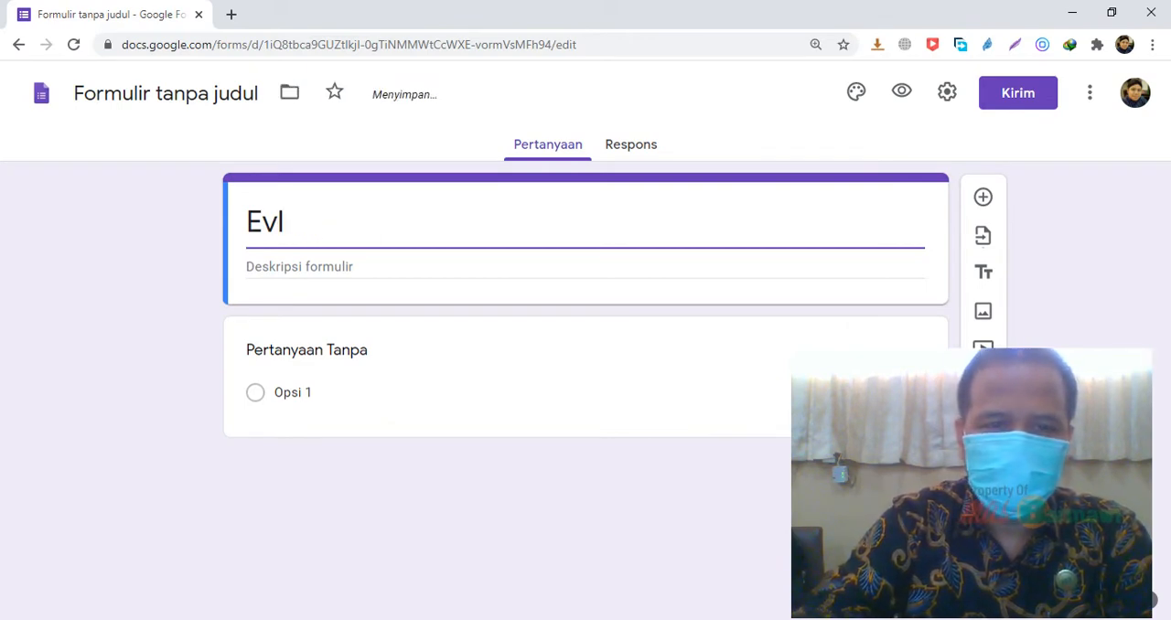
pyautogui.press('BackSpace')
pyautogui.write('ali')
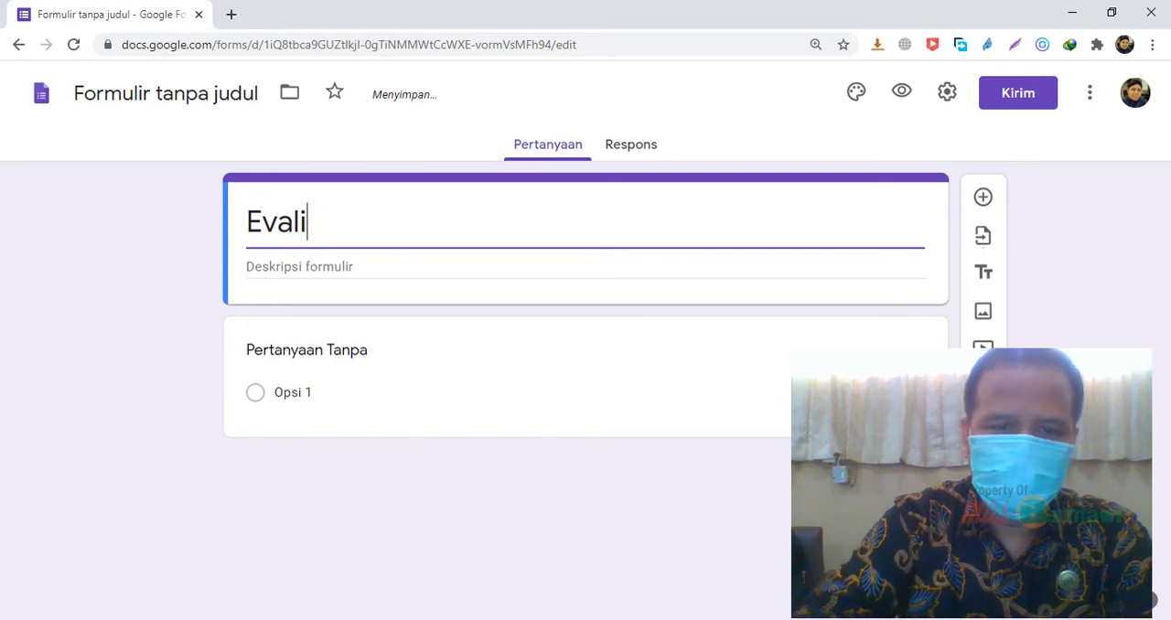
pyautogui.press('BackSpace')
pyautogui.write('uasi KD')
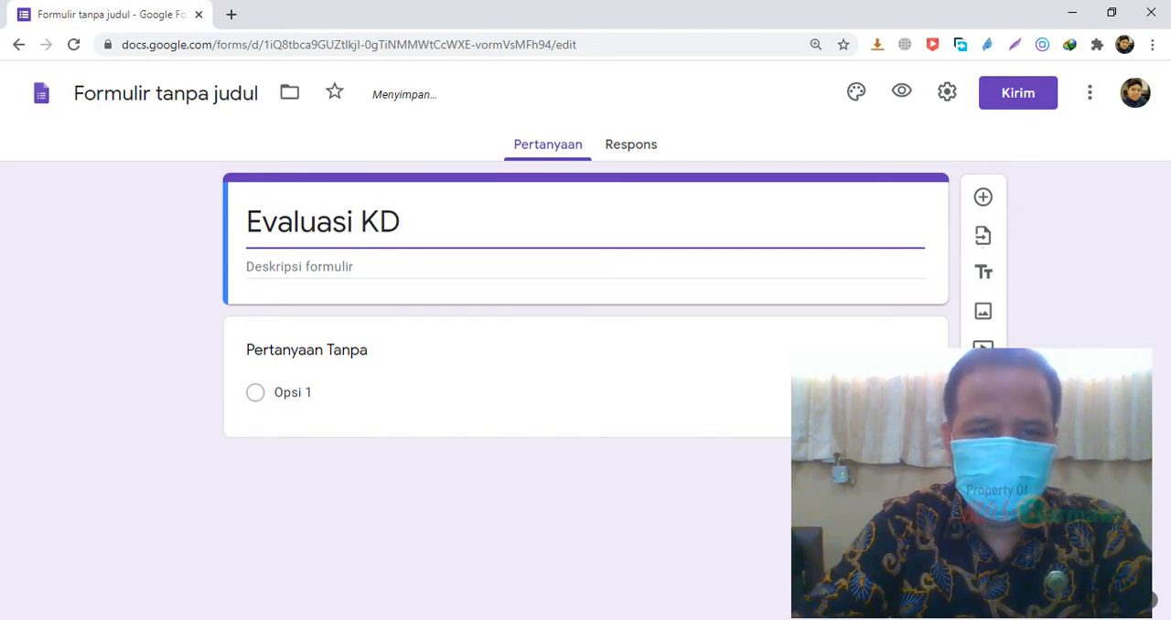
pyautogui.write('. 1')
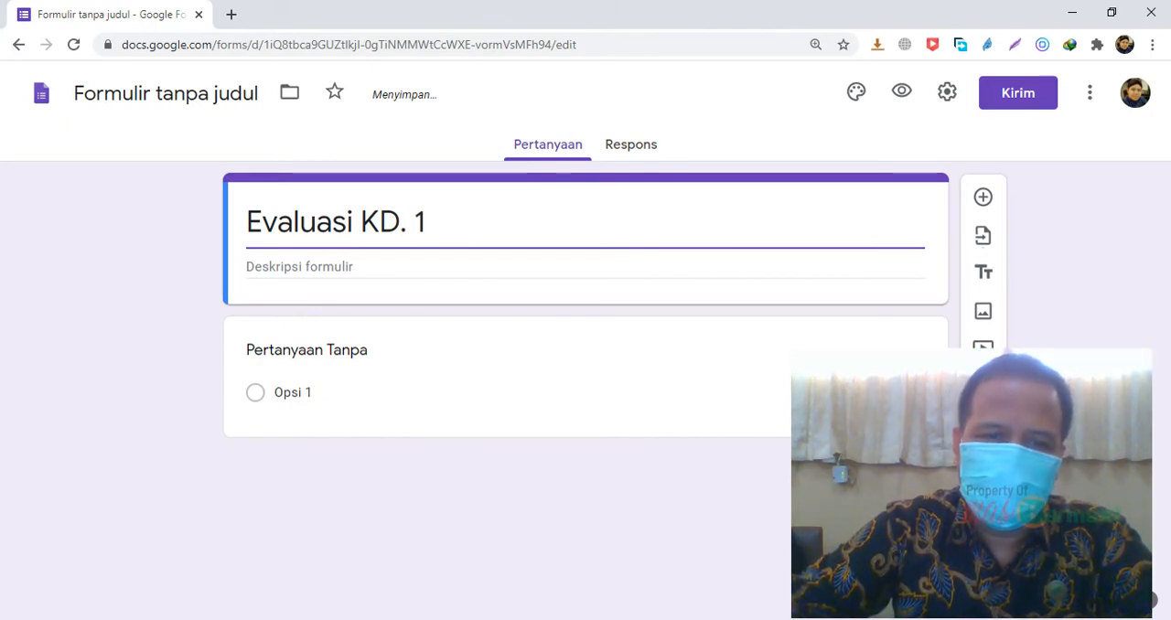
pyautogui.press('Tab')
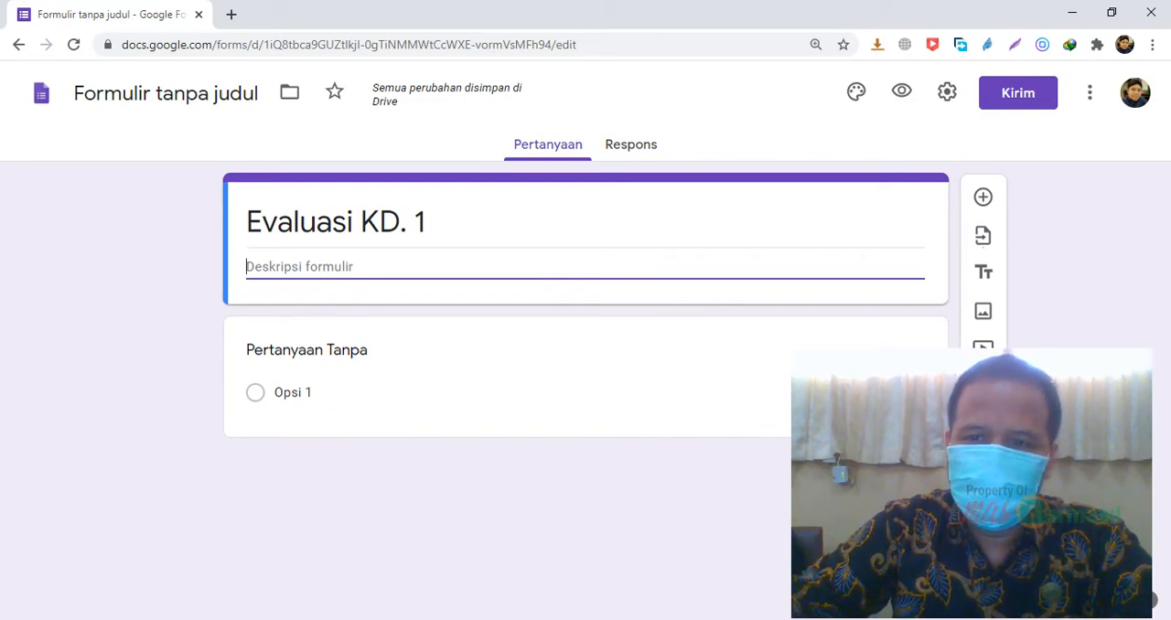
pyautogui.moveTo(972, 483); pyautogui.dragTo(748, 456)
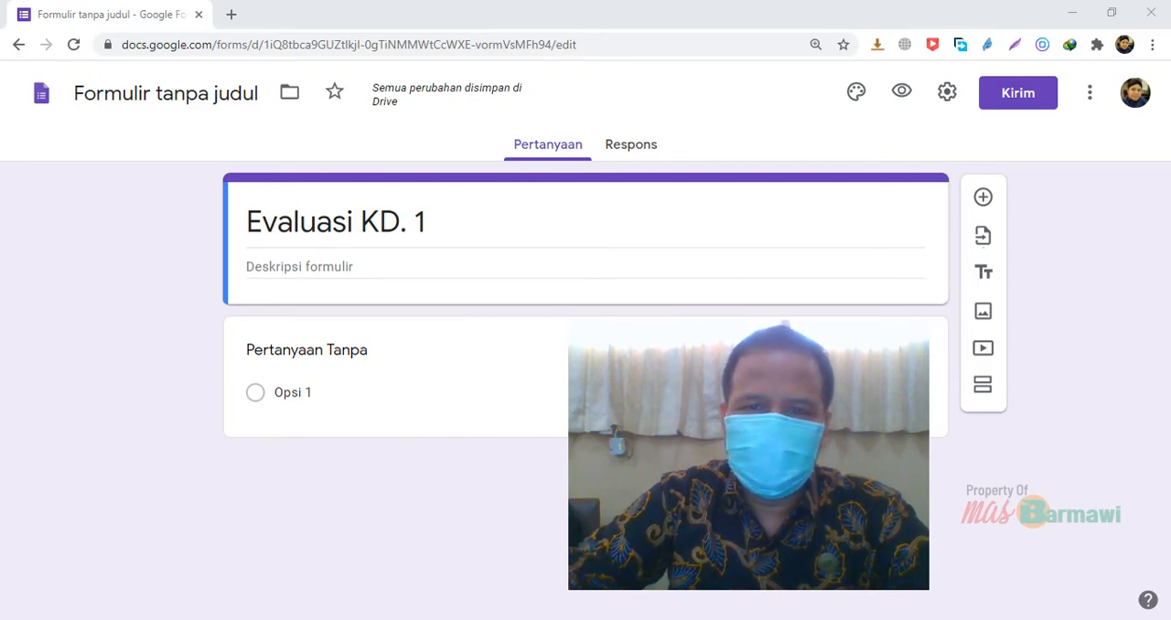
# In the form's general settings, enable collecting email addresses (Kumpulkan alamat email) and limiting respondents to one response (Batasi ke 1 tanggapan)
pyautogui.click(947, 92)
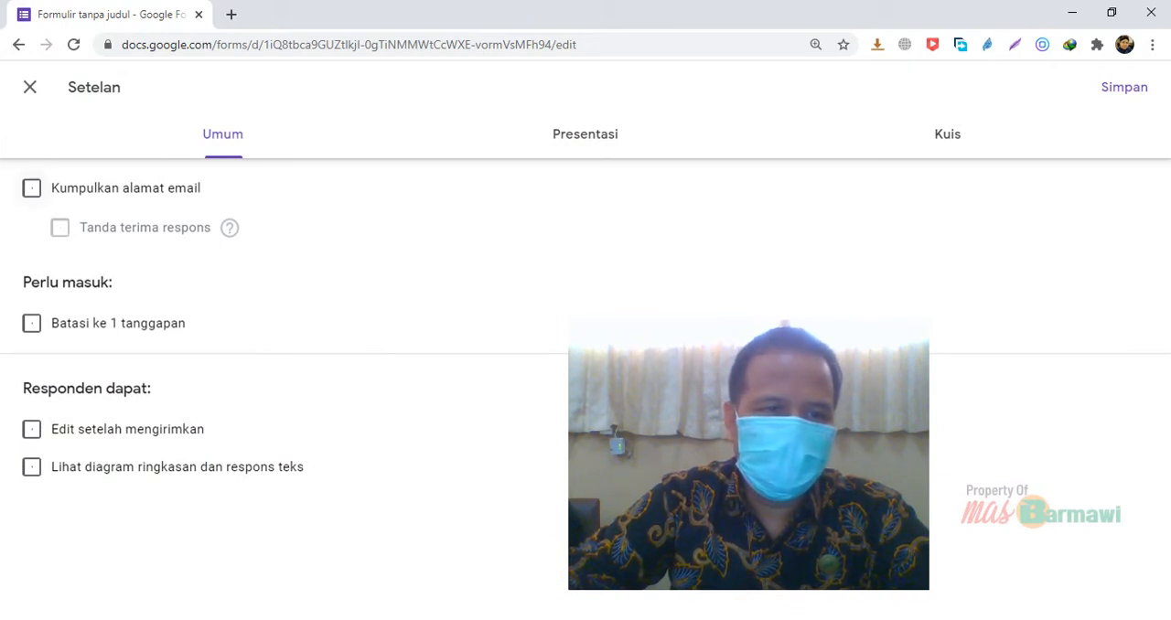
pyautogui.click(31, 188)
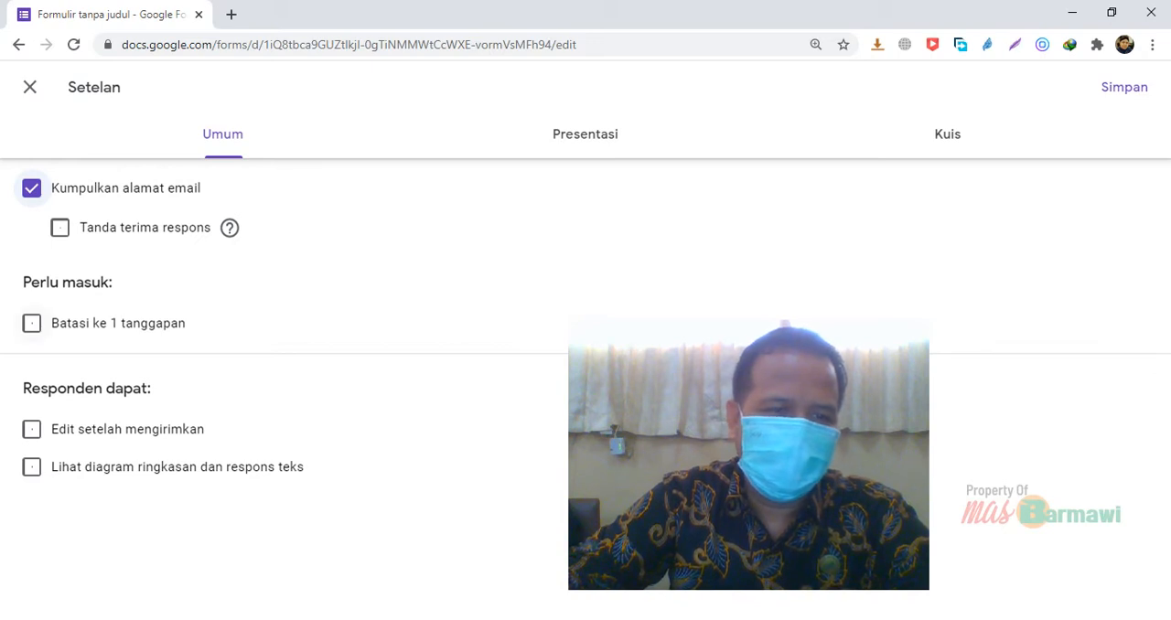
pyautogui.click(32, 323)
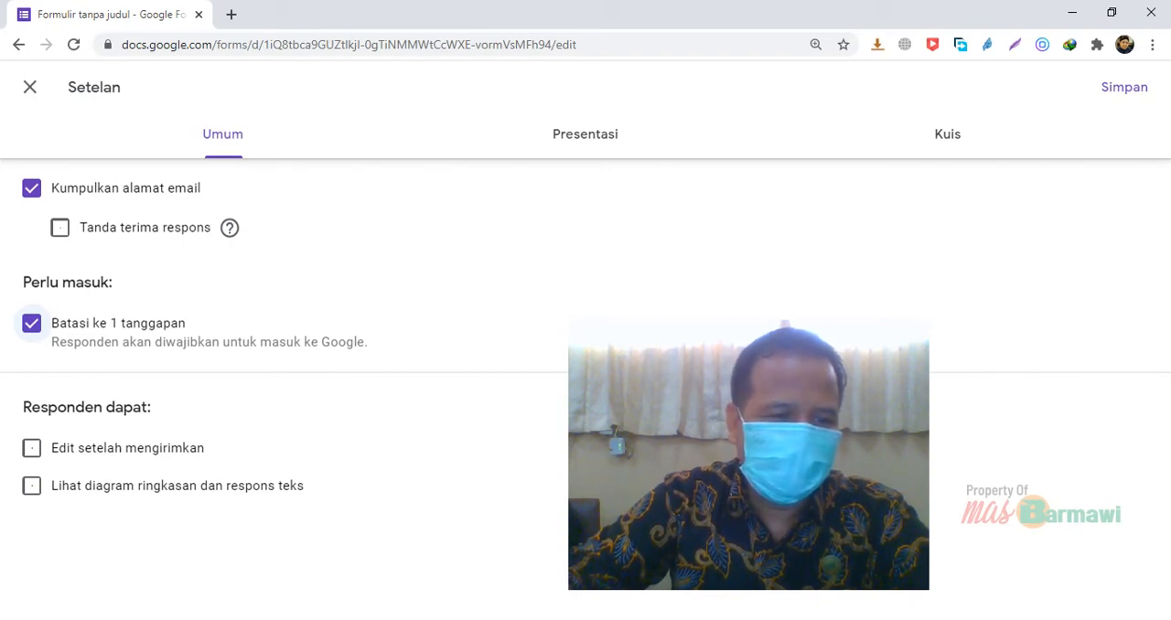
pyautogui.click(31, 447)
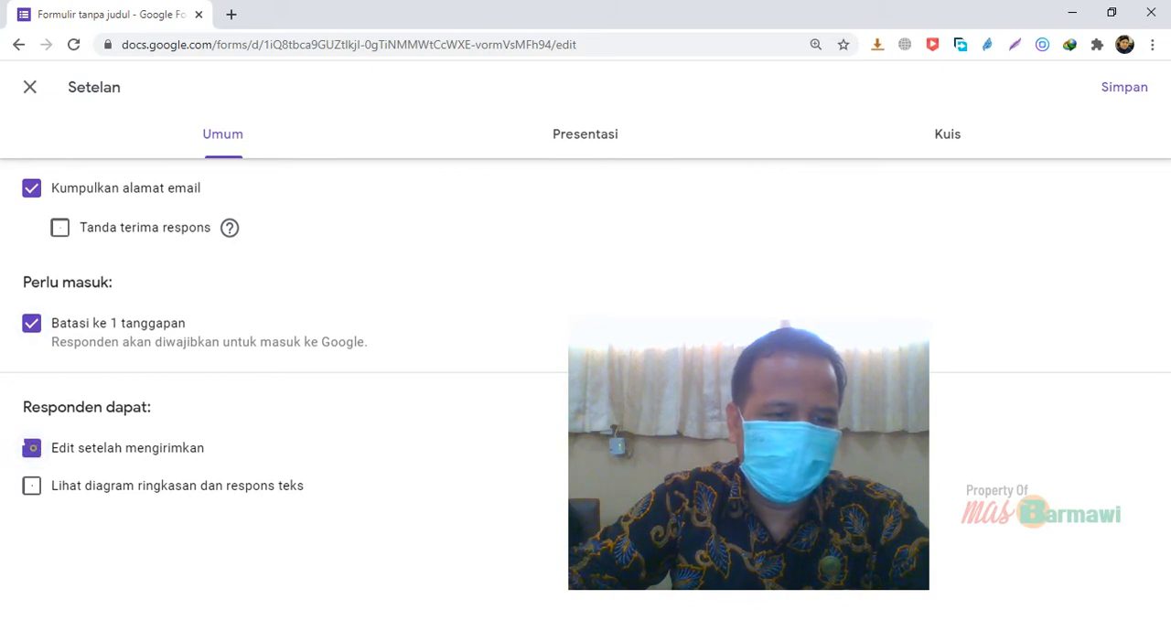
pyautogui.click(31, 447)
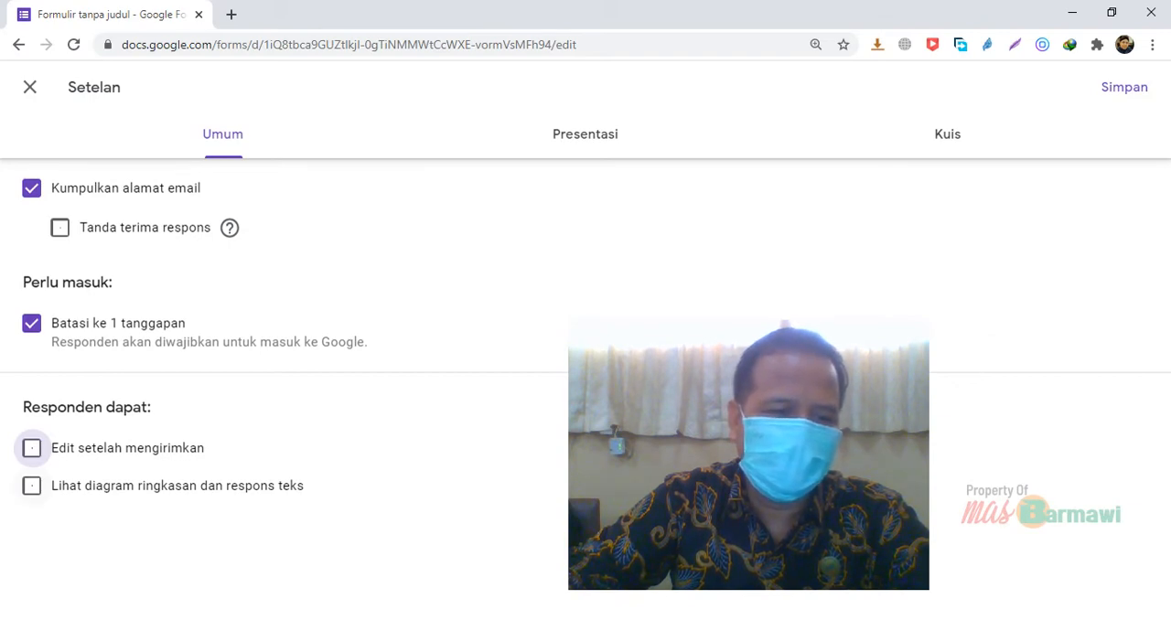
pyautogui.click(31, 486)
pyautogui.click(31, 486)
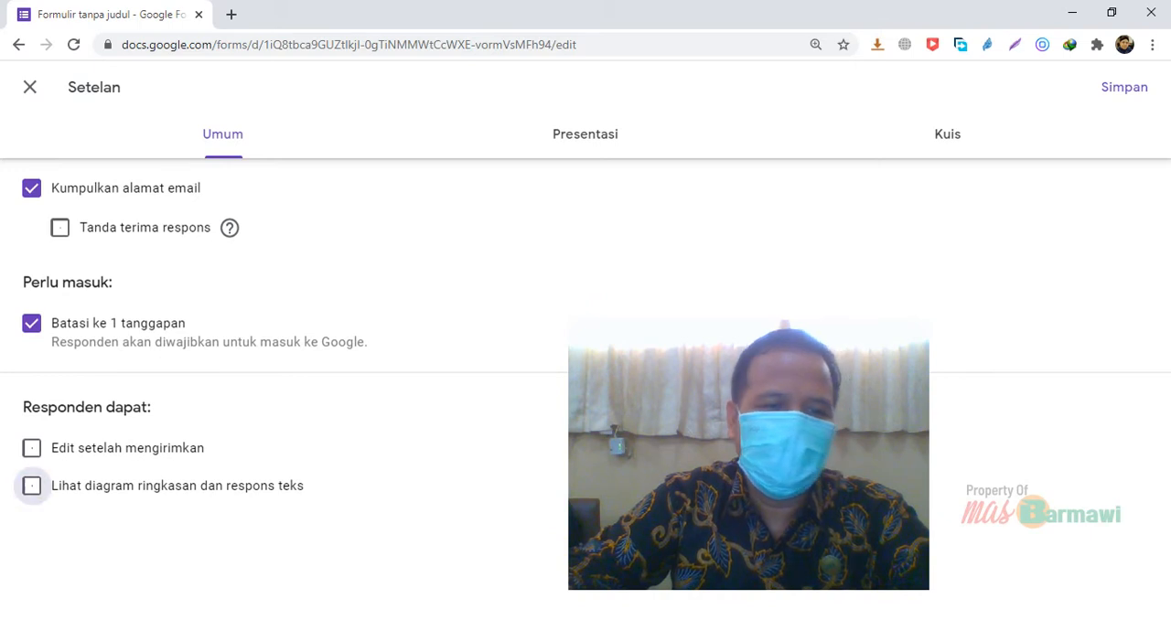
pyautogui.moveTo(137, 486); pyautogui.dragTo(51, 339)
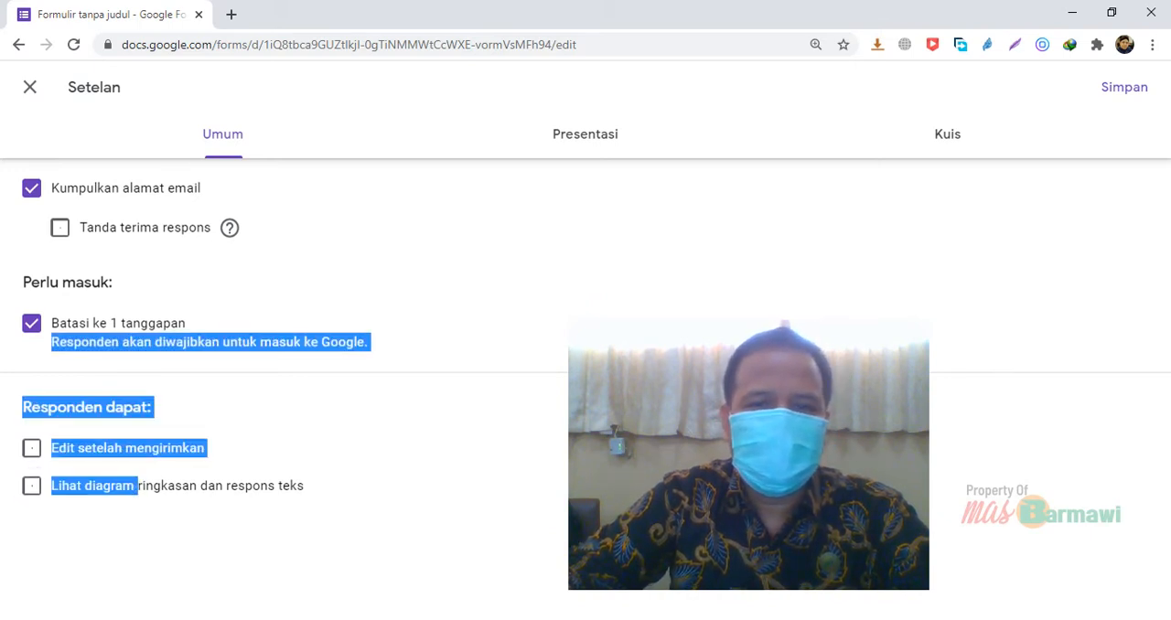
# Enable the progress status display (Tampilkan status progres) in the form's presentation settings
pyautogui.click(614, 133)
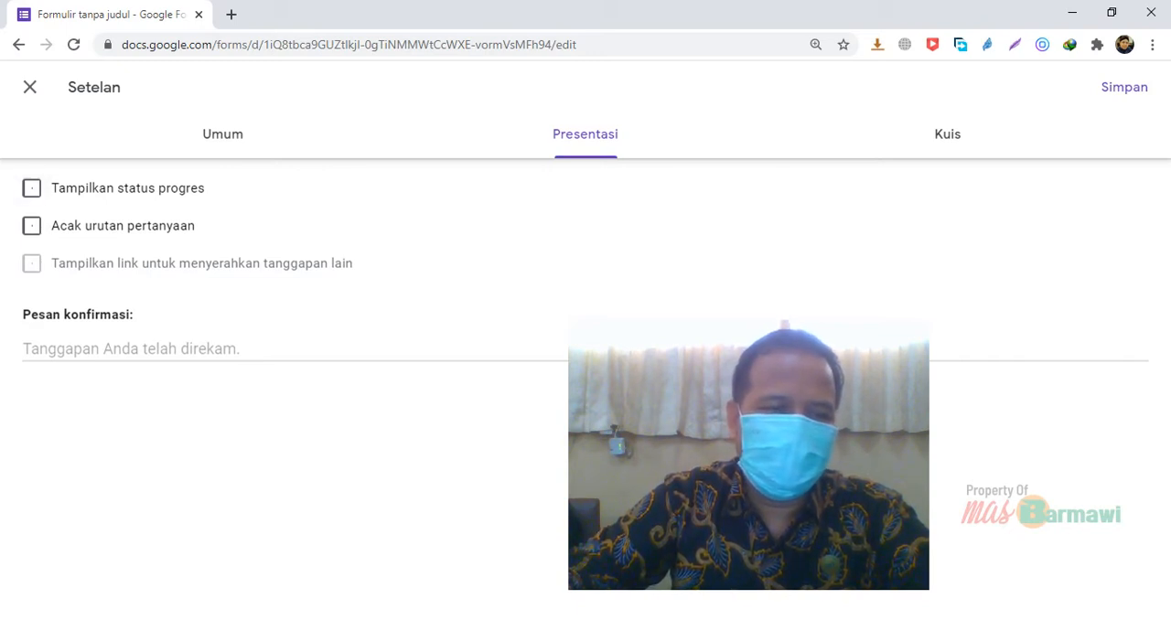
pyautogui.click(32, 188)
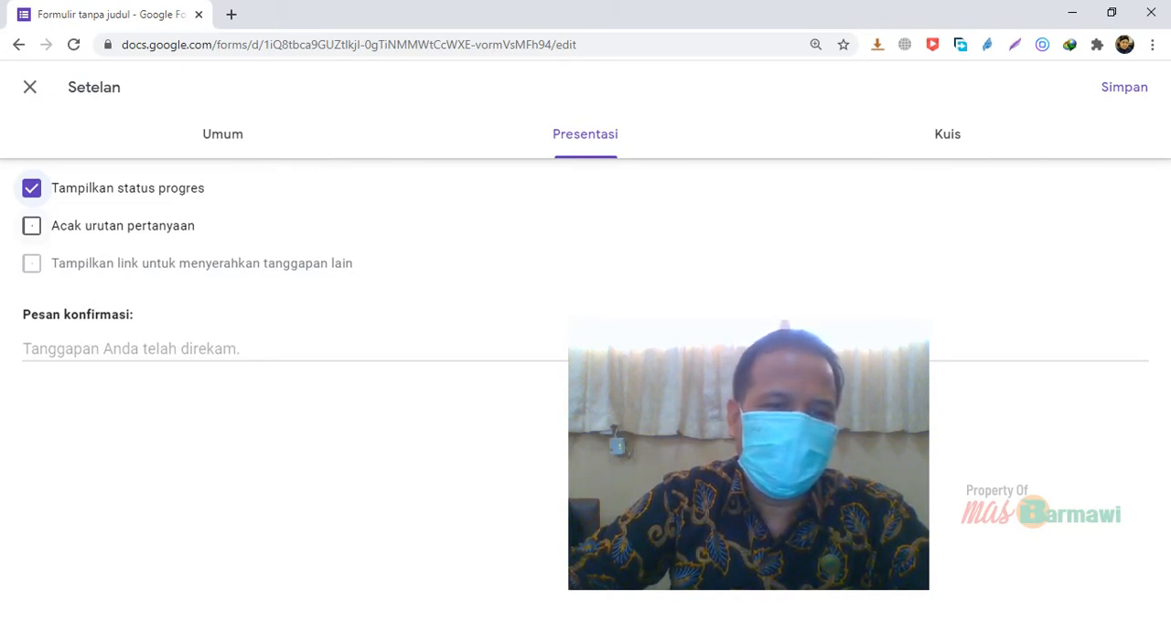
pyautogui.click(32, 226)
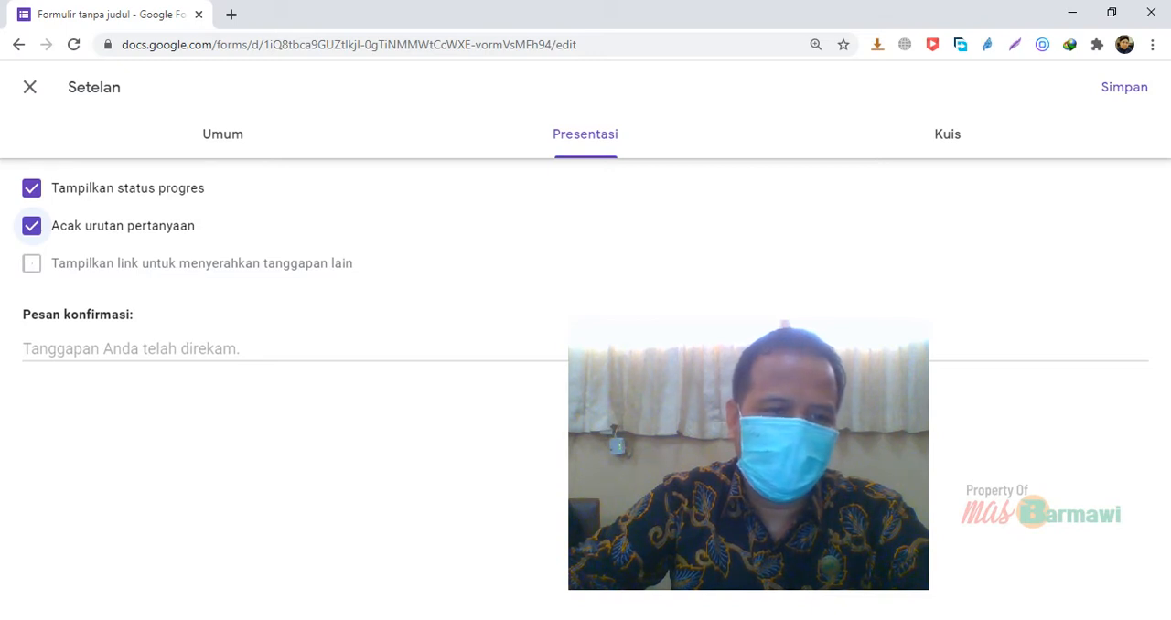
pyautogui.click(32, 226)
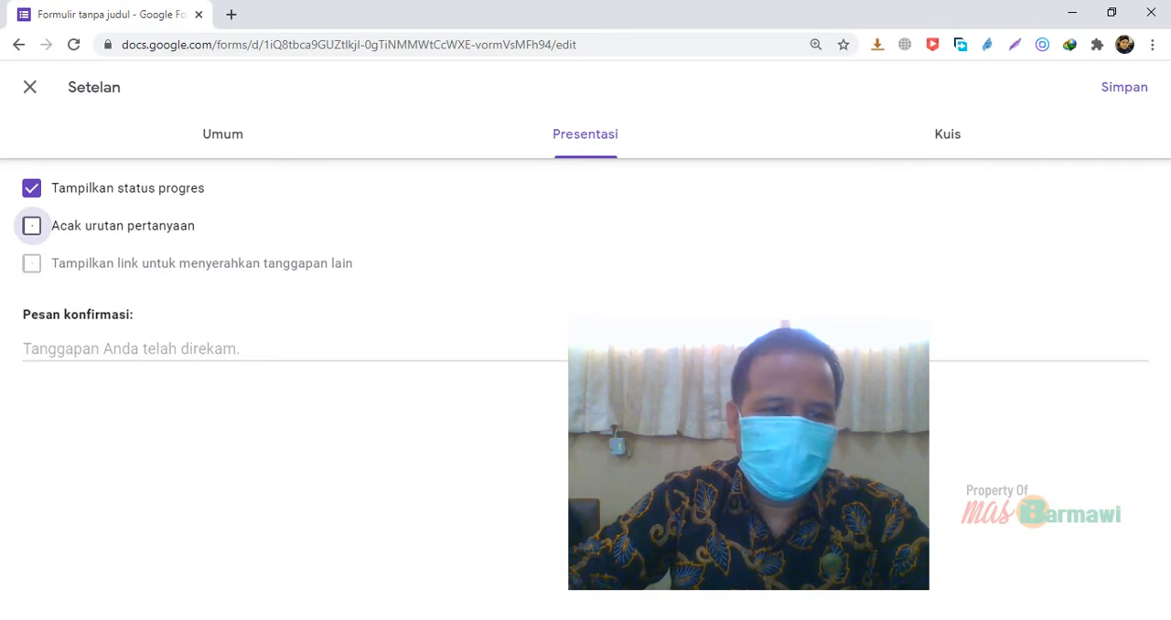
pyautogui.click(113, 348)
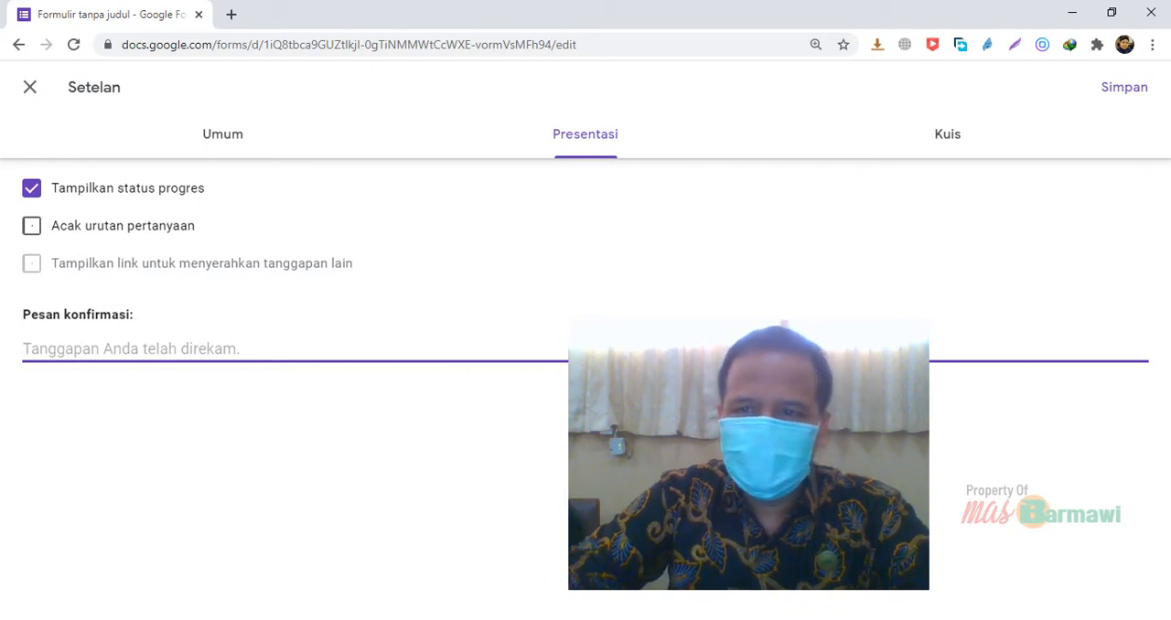
# Make the form a quiz and set grade release to "Nanti, setelah peninjauan manual"
pyautogui.click(948, 134)
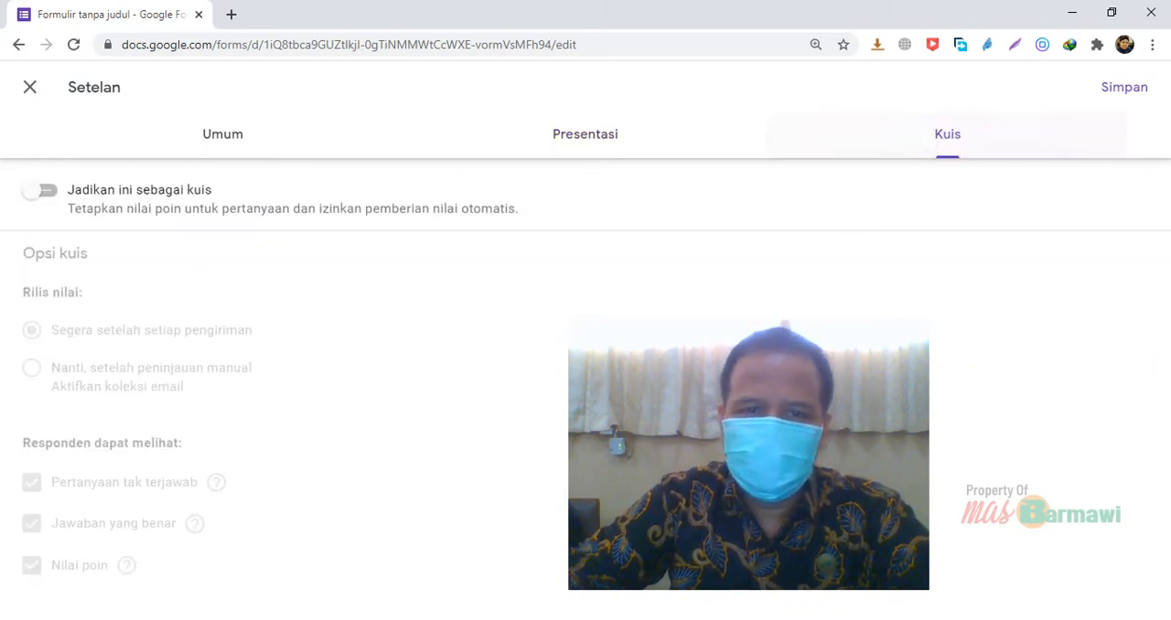
pyautogui.moveTo(841, 164); pyautogui.dragTo(858, 184)
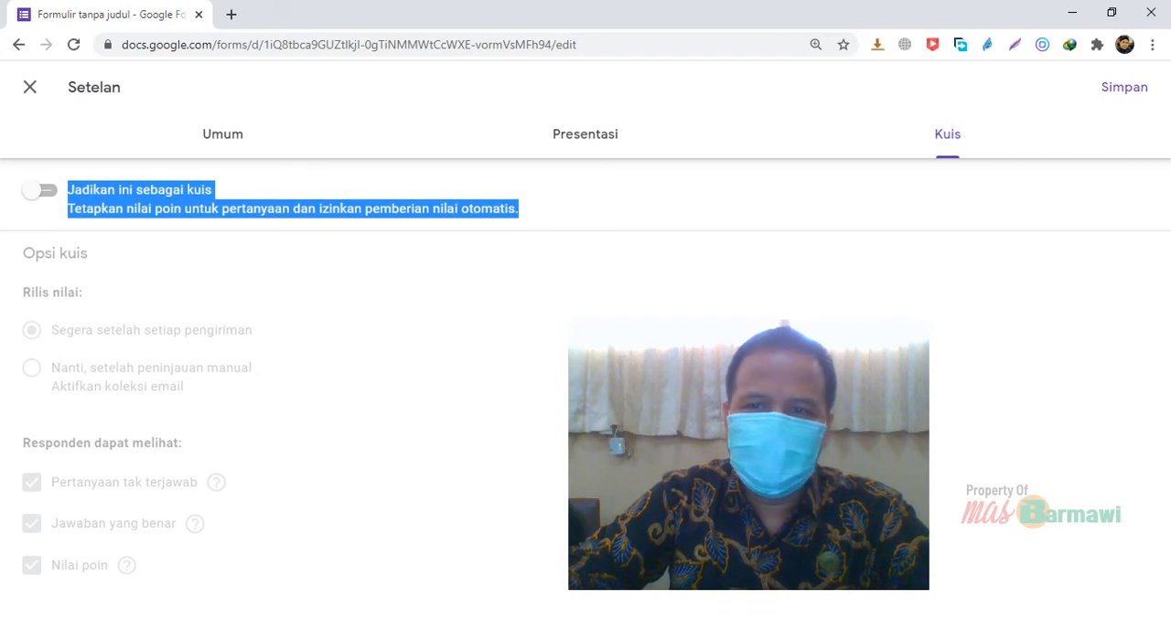
pyautogui.click(857, 184)
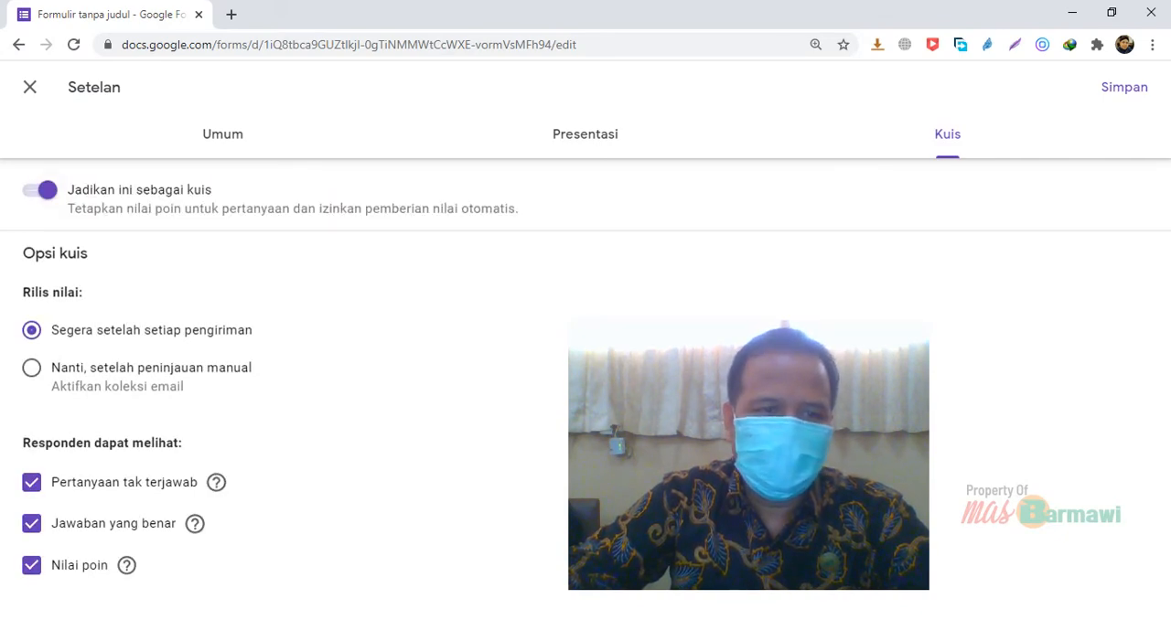
pyautogui.click(40, 190)
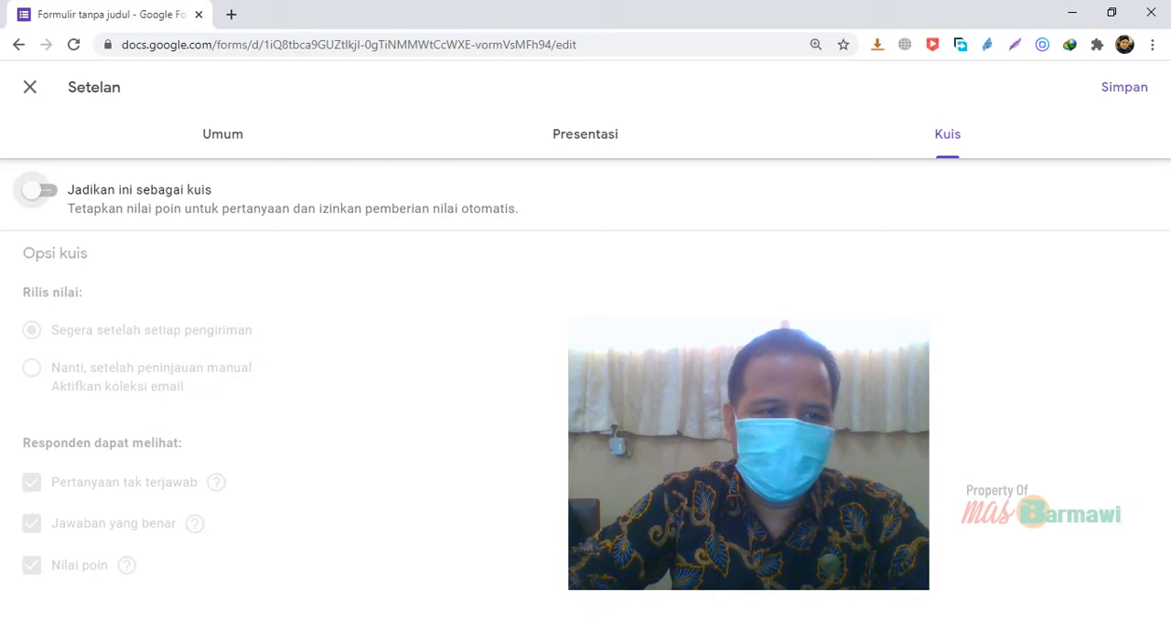
pyautogui.click(40, 190)
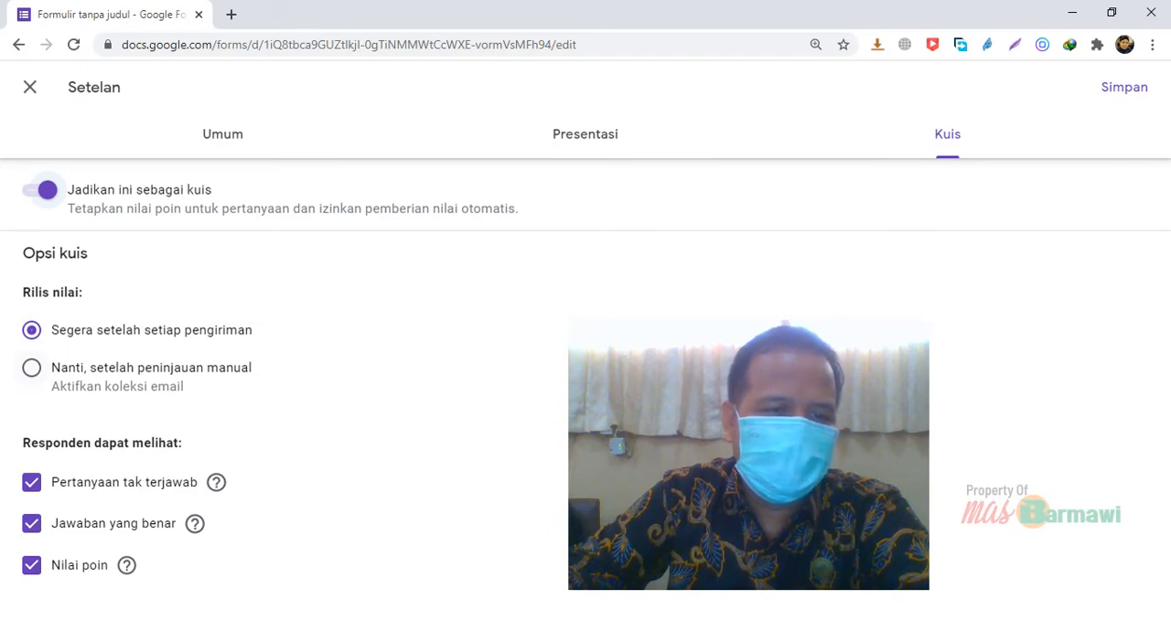
pyautogui.click(32, 368)
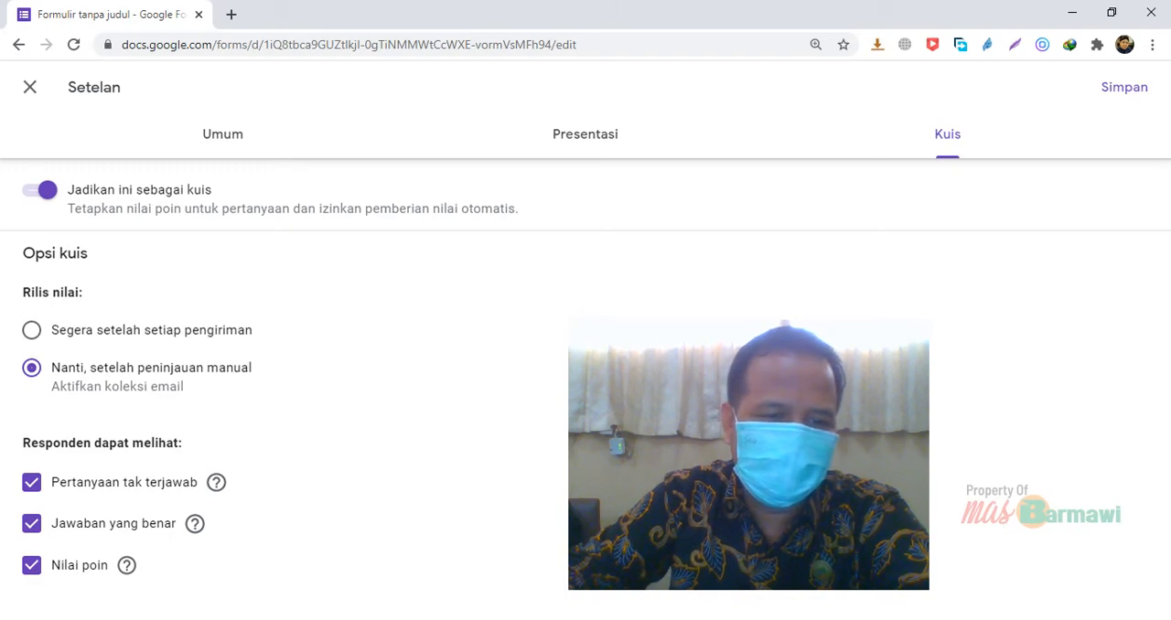
# Disable respondents' view of missed questions, correct answers and point values in the quiz options, and save the settings
pyautogui.click(32, 482)
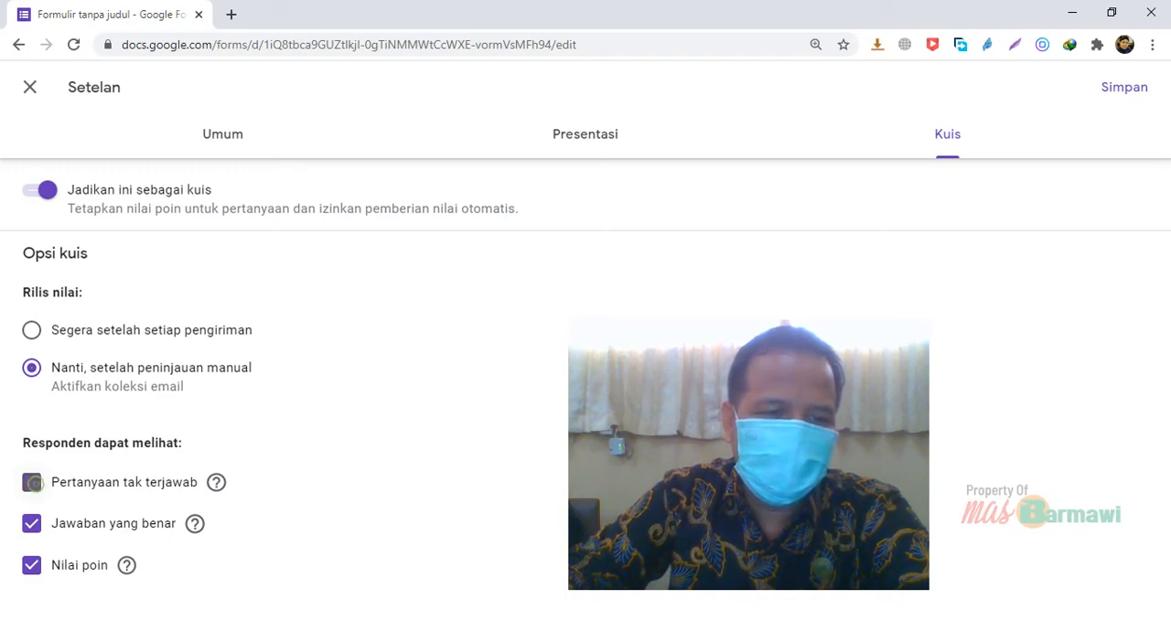
pyautogui.click(32, 482)
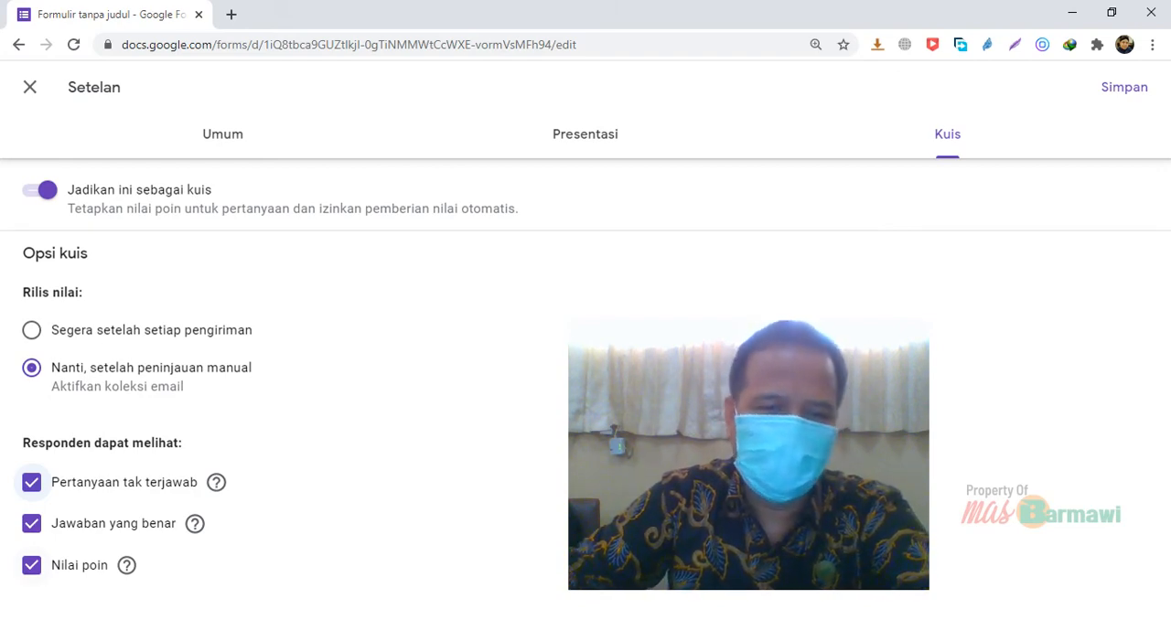
pyautogui.click(31, 565)
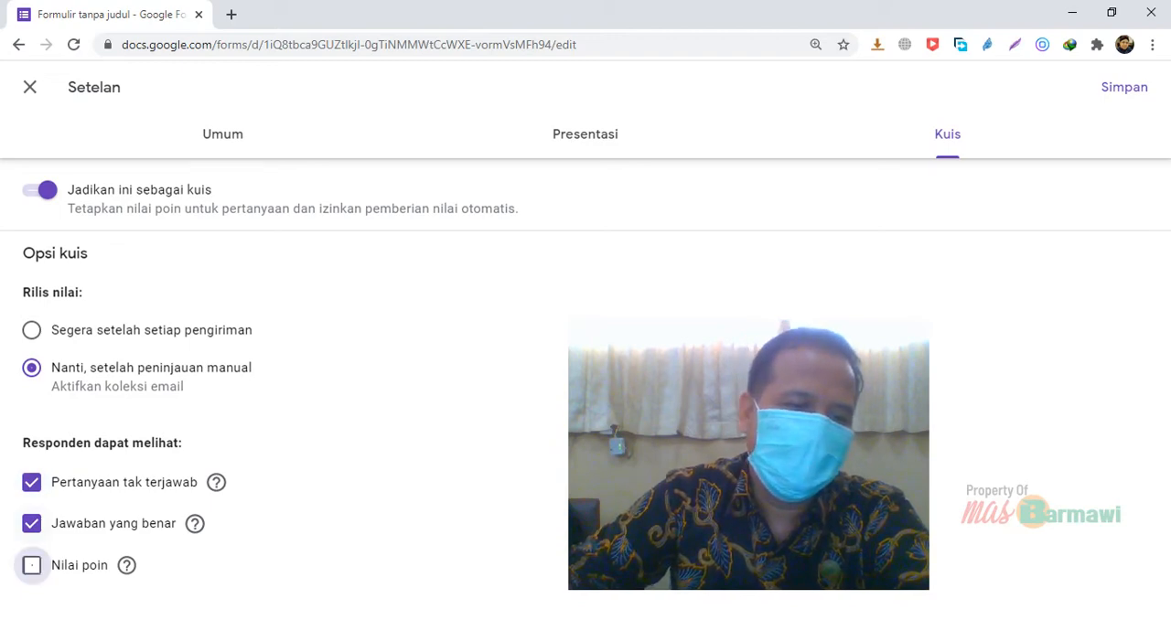
pyautogui.click(31, 525)
pyautogui.click(31, 483)
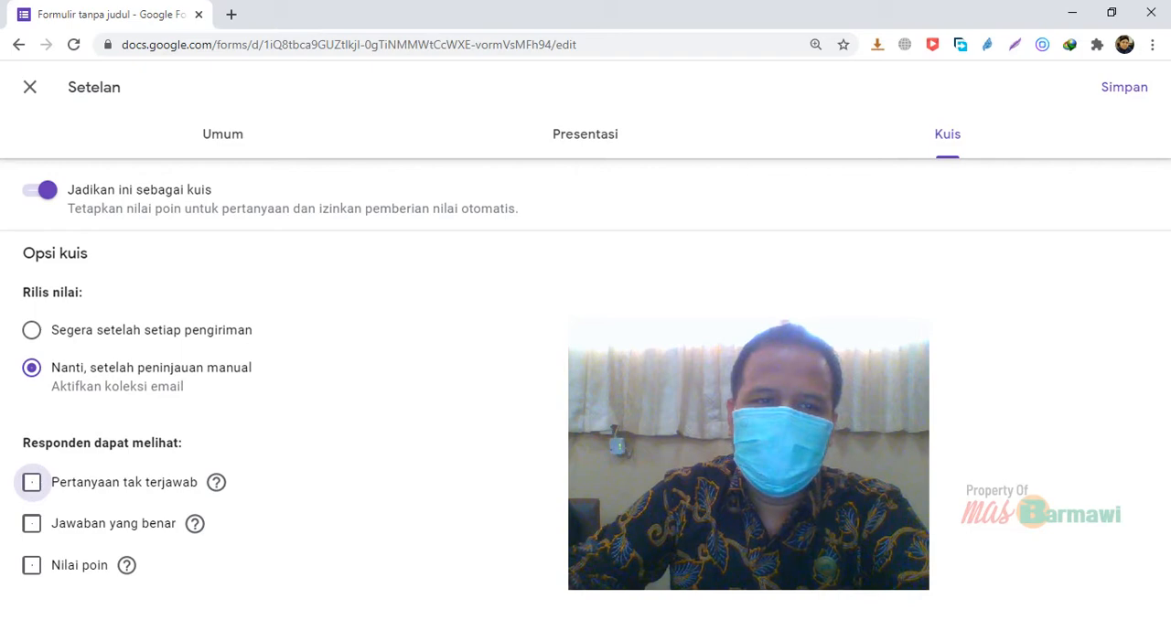
pyautogui.click(1124, 87)
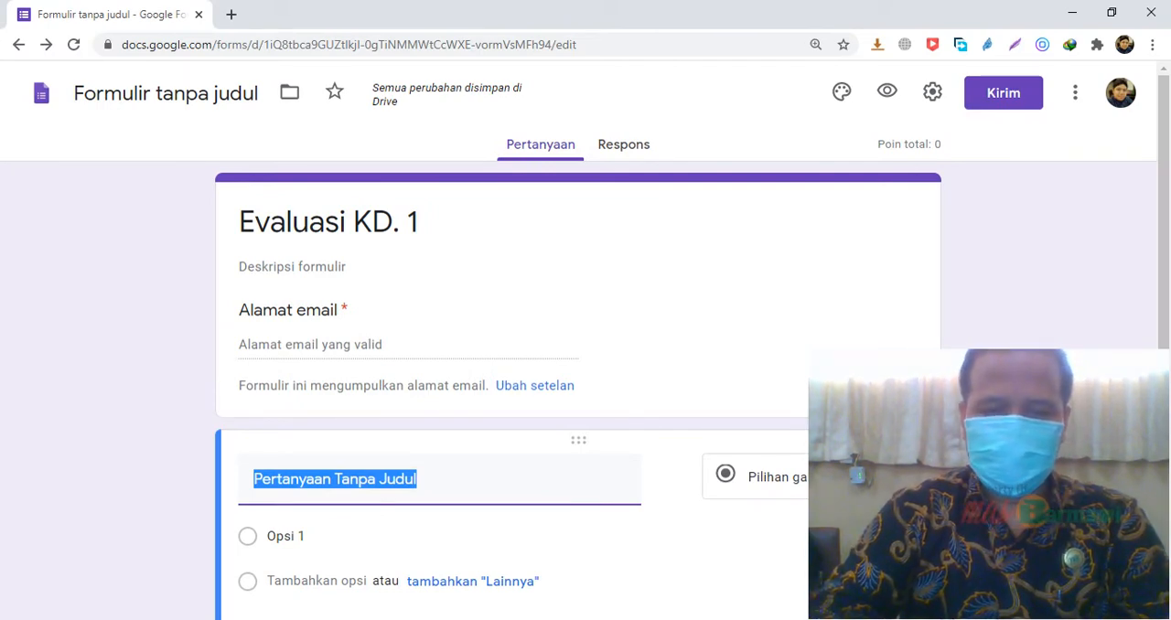
# Set the title of the untitled first question to "Password"
pyautogui.write('Pass')
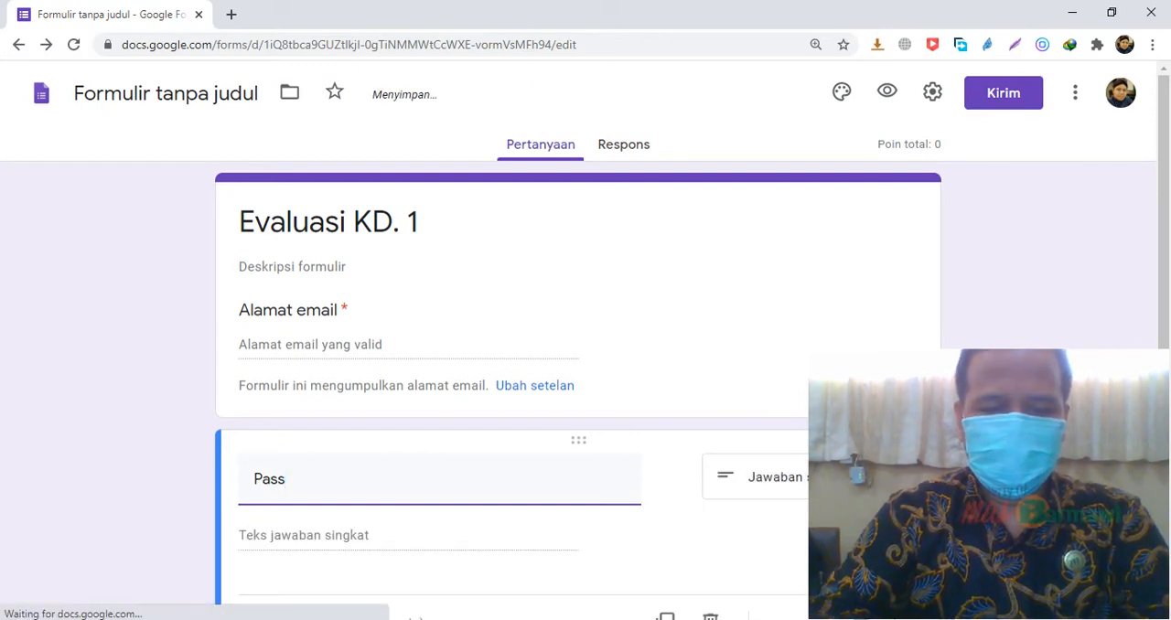
pyautogui.write('word')
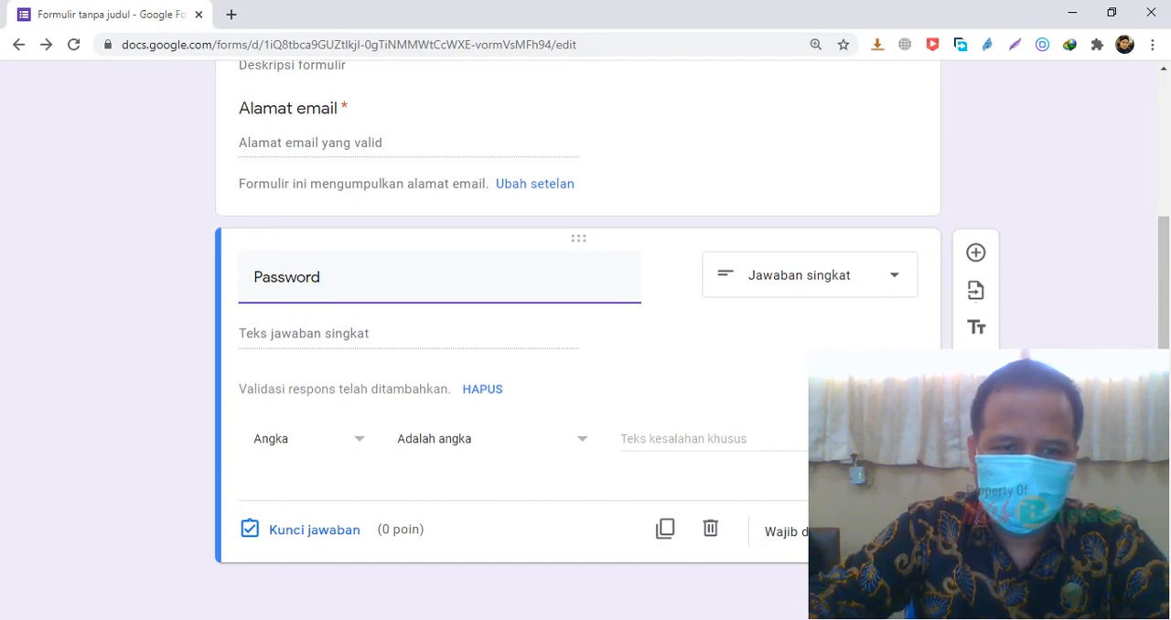
# Remove the Password question's numeric response validation and add a new validation rule of type "Teks" with condition "Berisi"
pyautogui.click(474, 390)
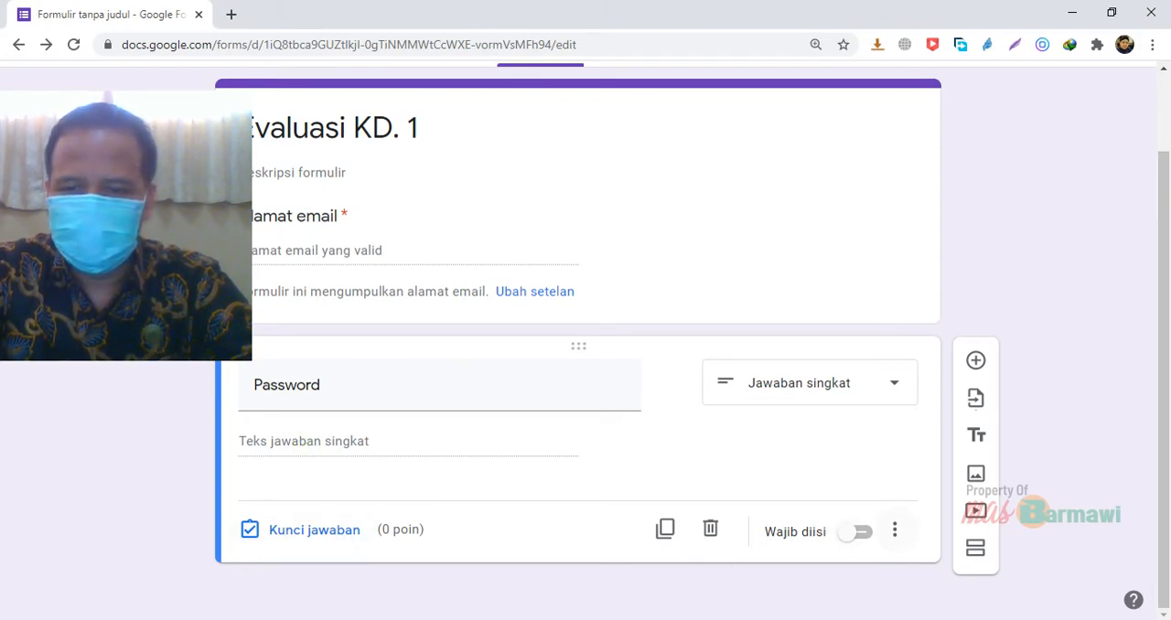
pyautogui.click(895, 530)
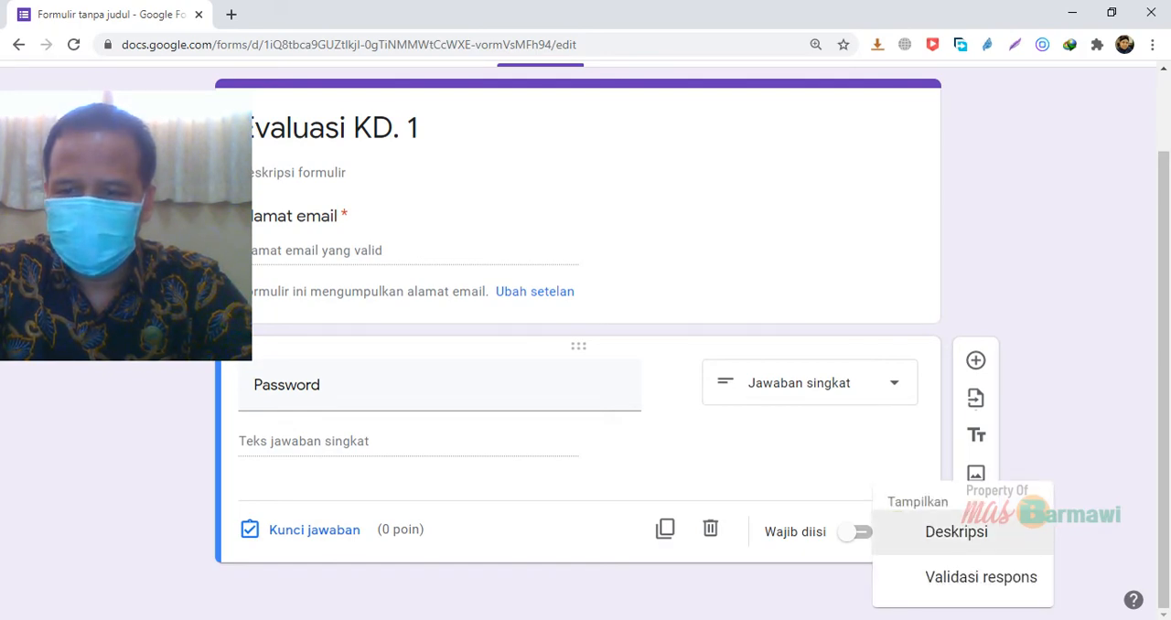
pyautogui.click(952, 576)
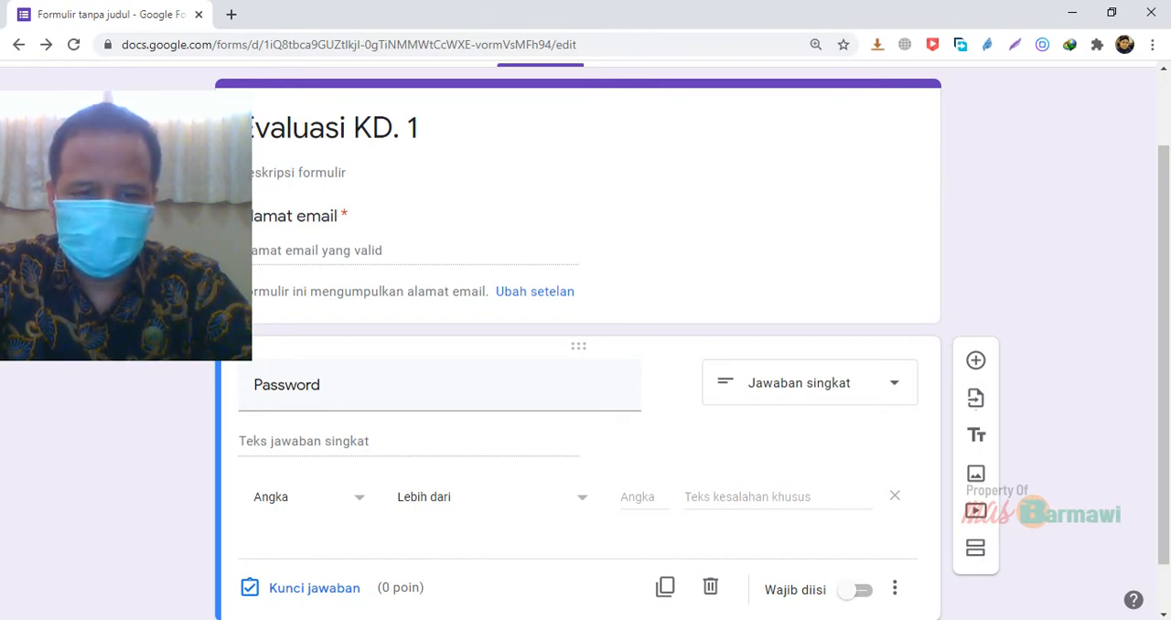
pyautogui.click(346, 497)
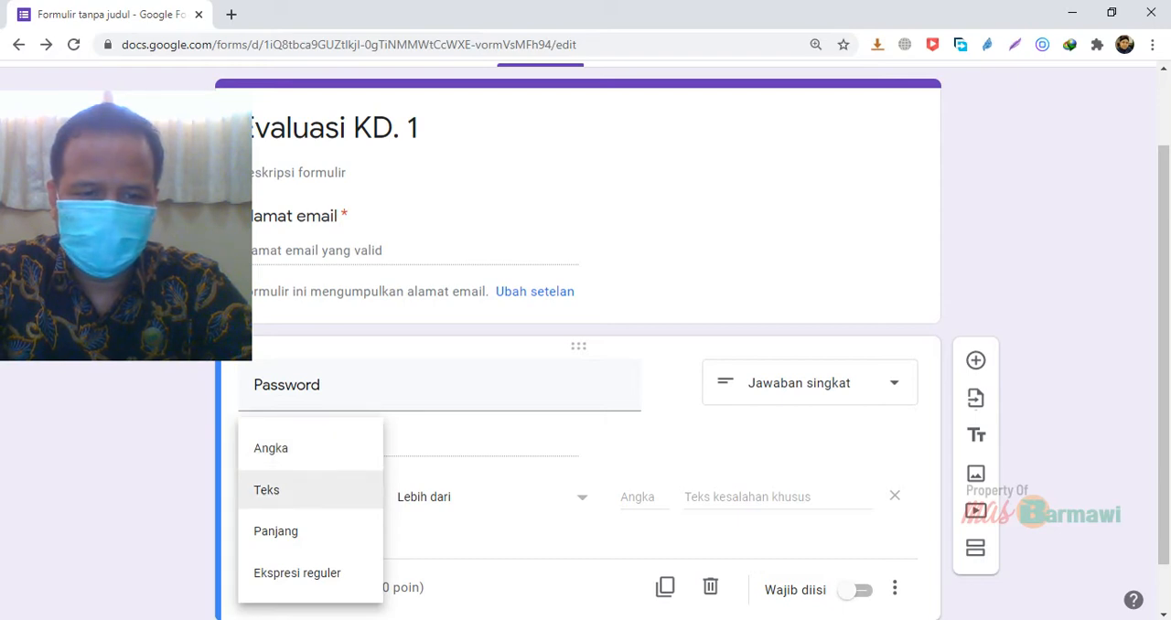
pyautogui.click(267, 490)
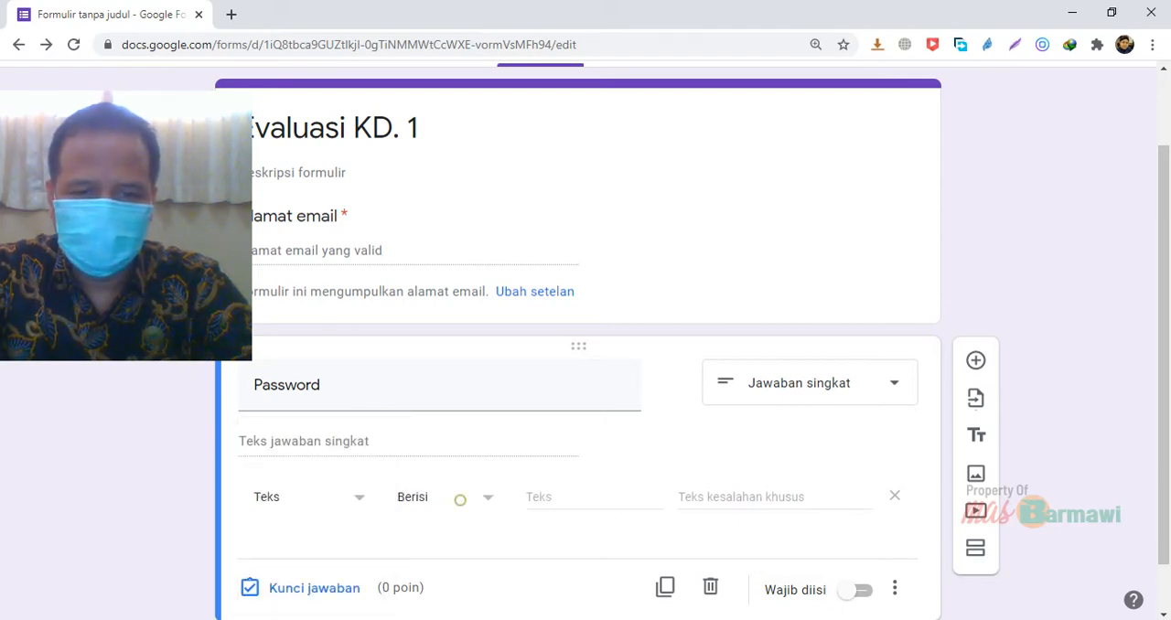
pyautogui.click(460, 500)
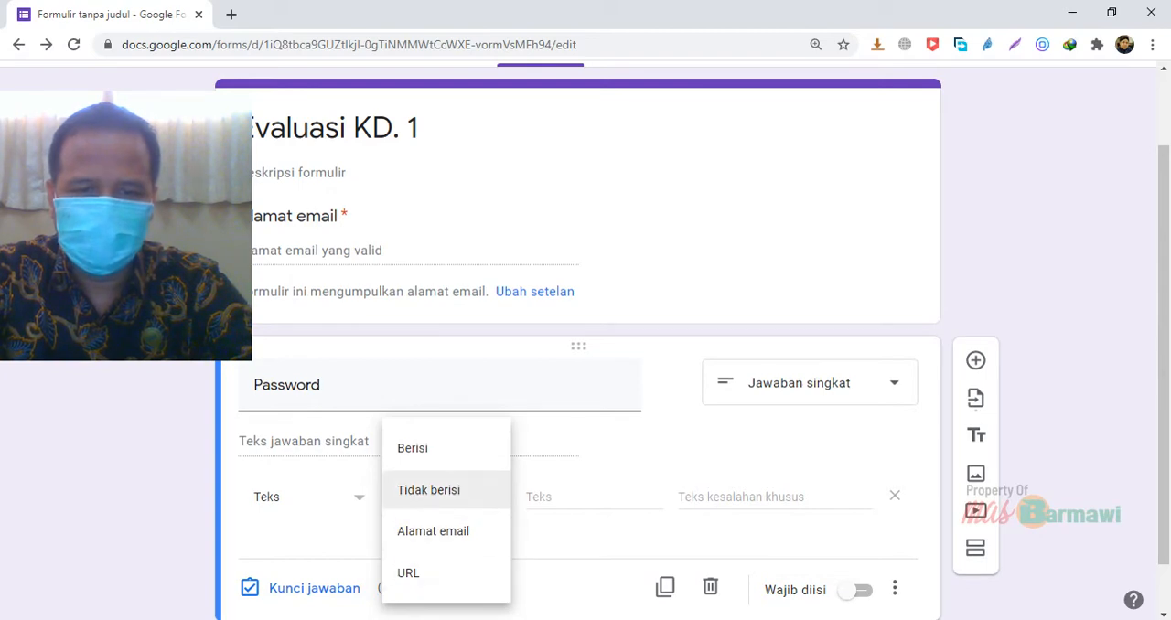
pyautogui.click(421, 450)
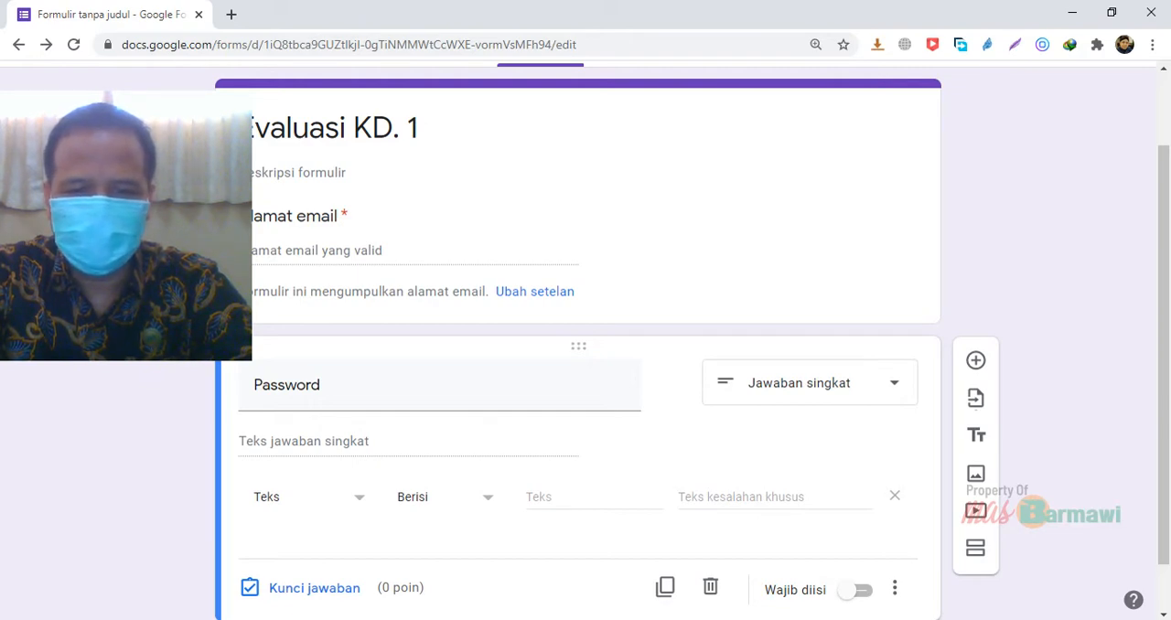
# Enter the quiz access password as the text the Password question's answer must contain
pyautogui.click(554, 498)
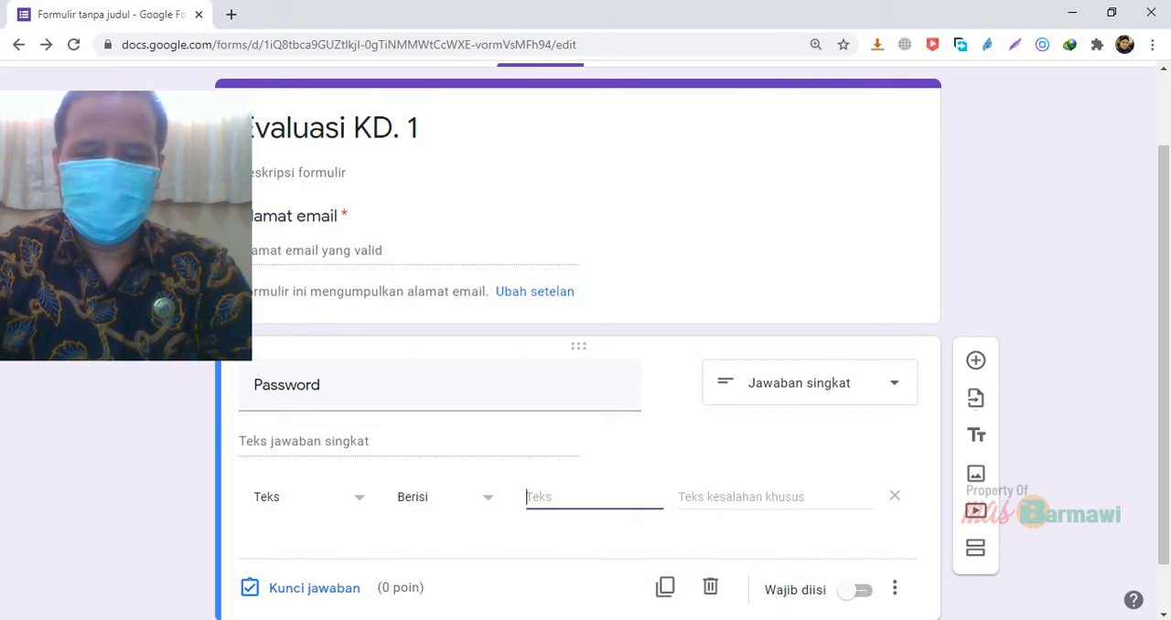
pyautogui.write('pa')
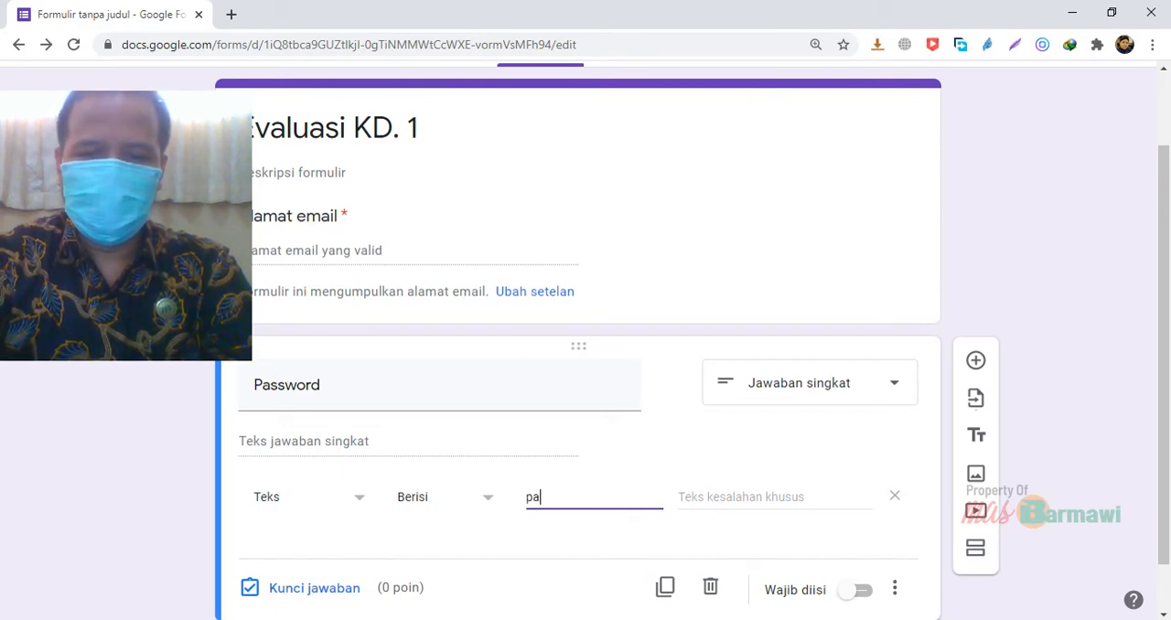
pyautogui.write('ssw')
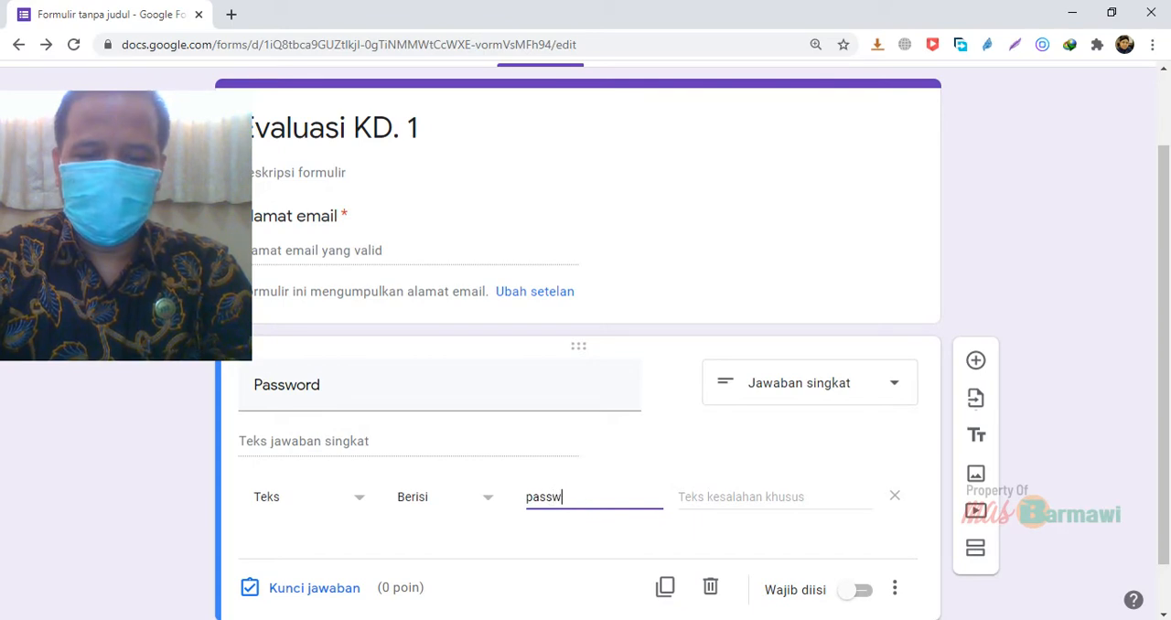
pyautogui.write('ordkd1')
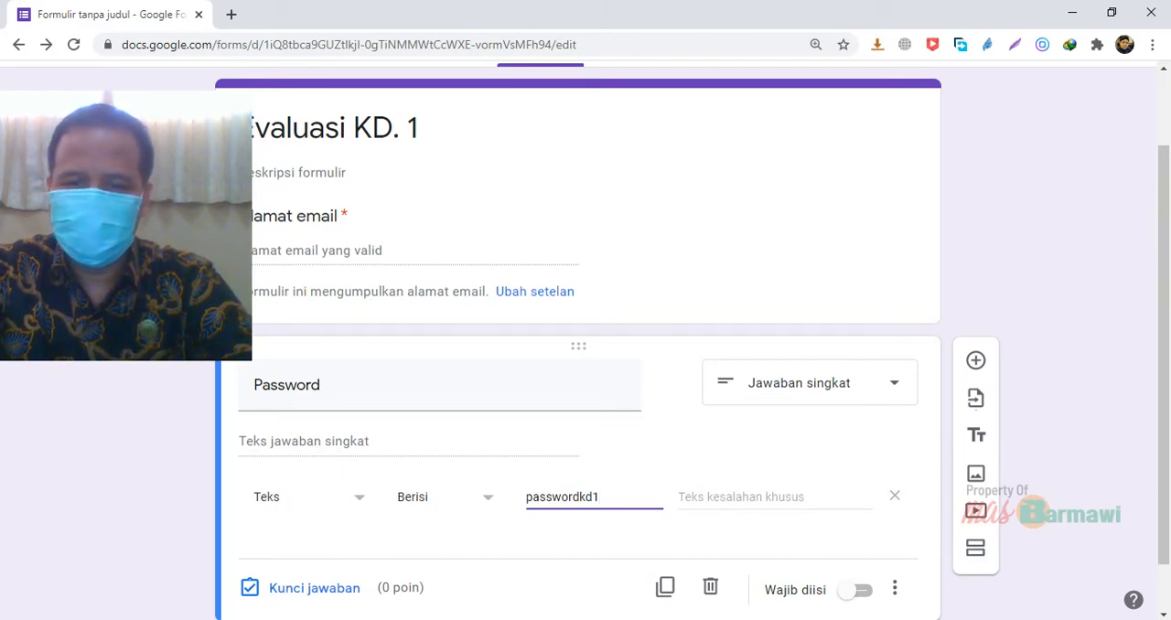
# Set the validation's custom error text to "Password yang Anda masukkan salah"
pyautogui.click(709, 499)
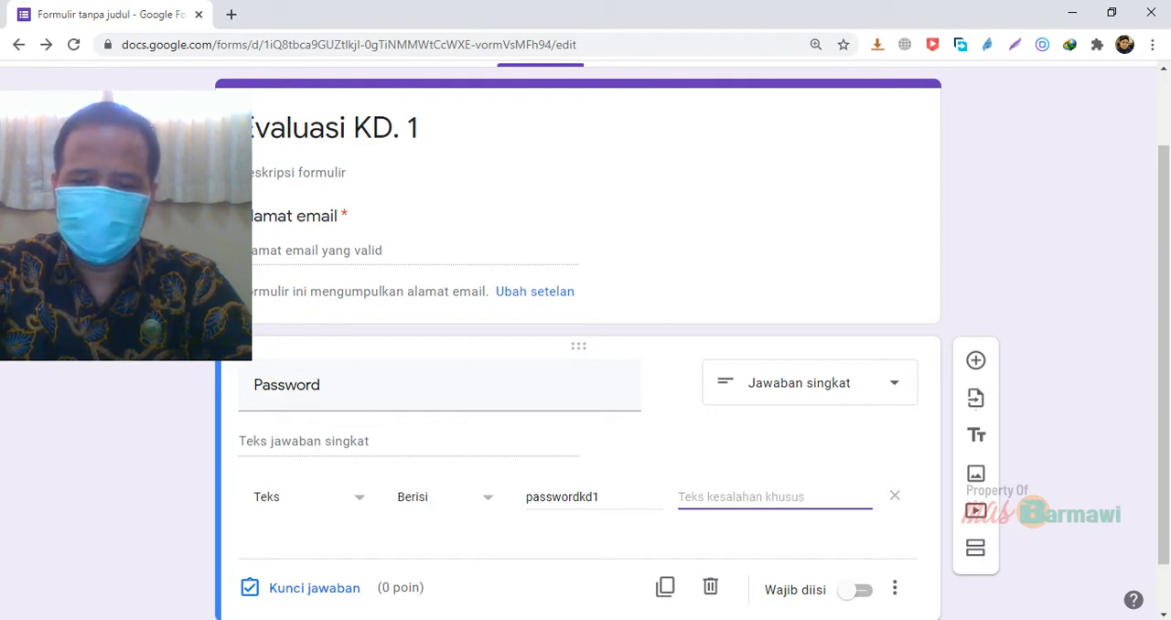
pyautogui.write('Passw')
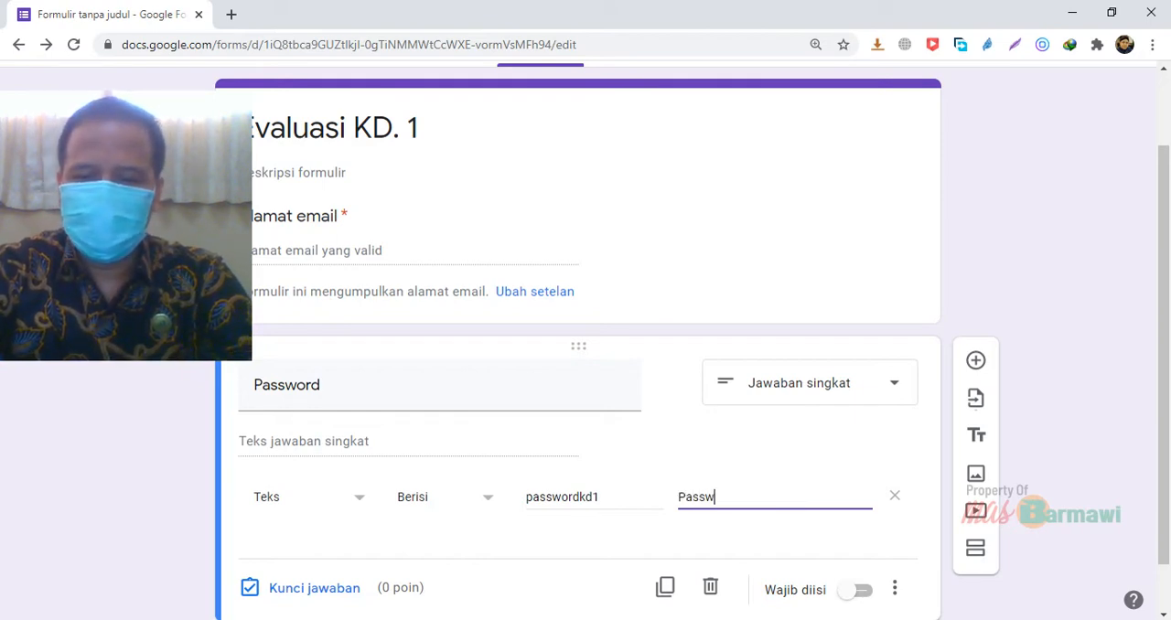
pyautogui.write('ord yang Ad')
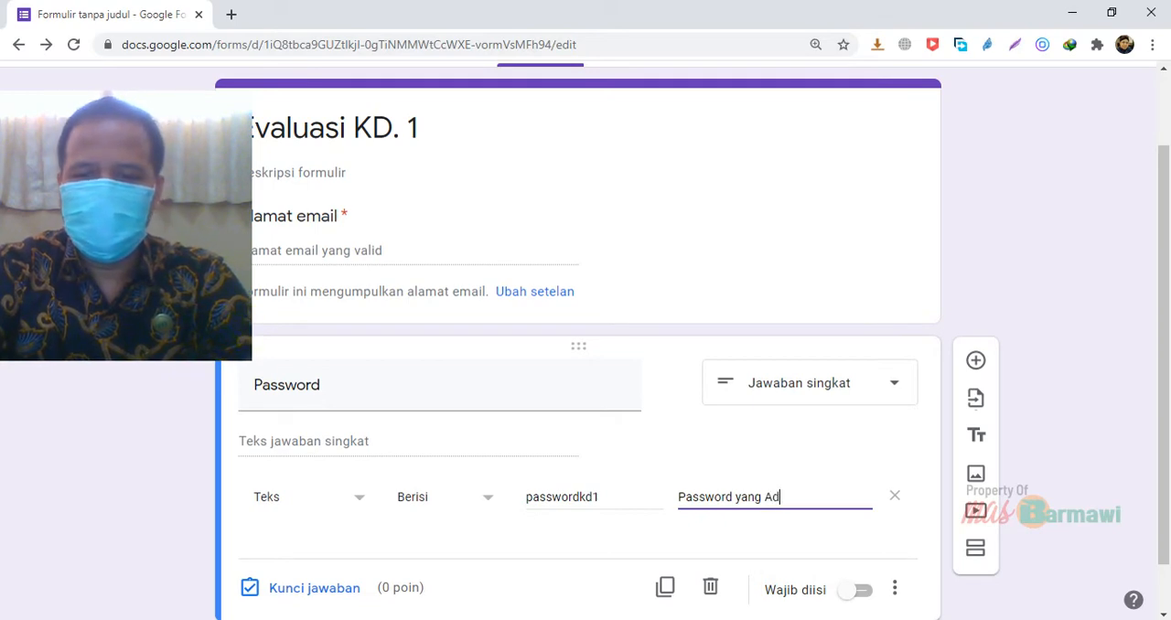
pyautogui.press('BackSpace')
pyautogui.write('nda ')
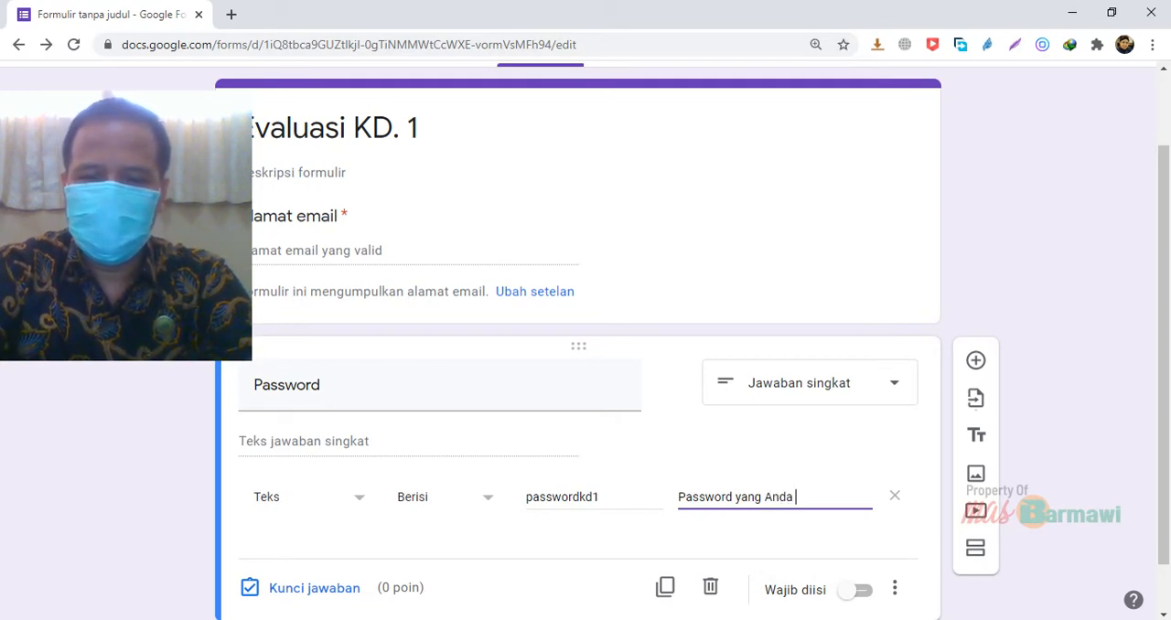
pyautogui.write('masukkan ')
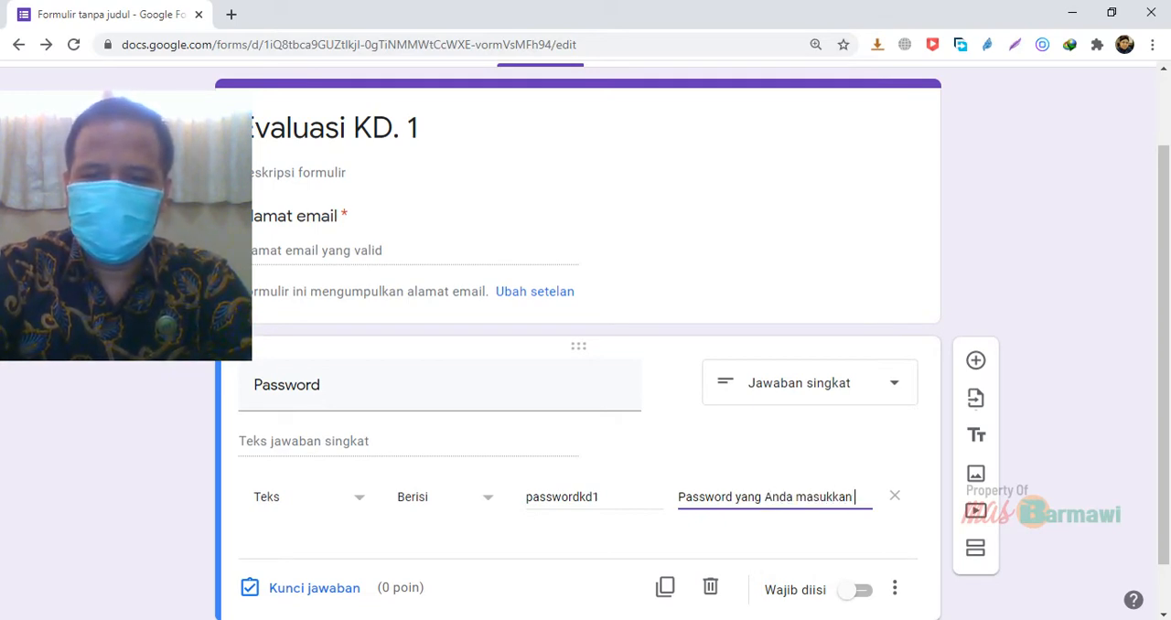
pyautogui.write('sak')
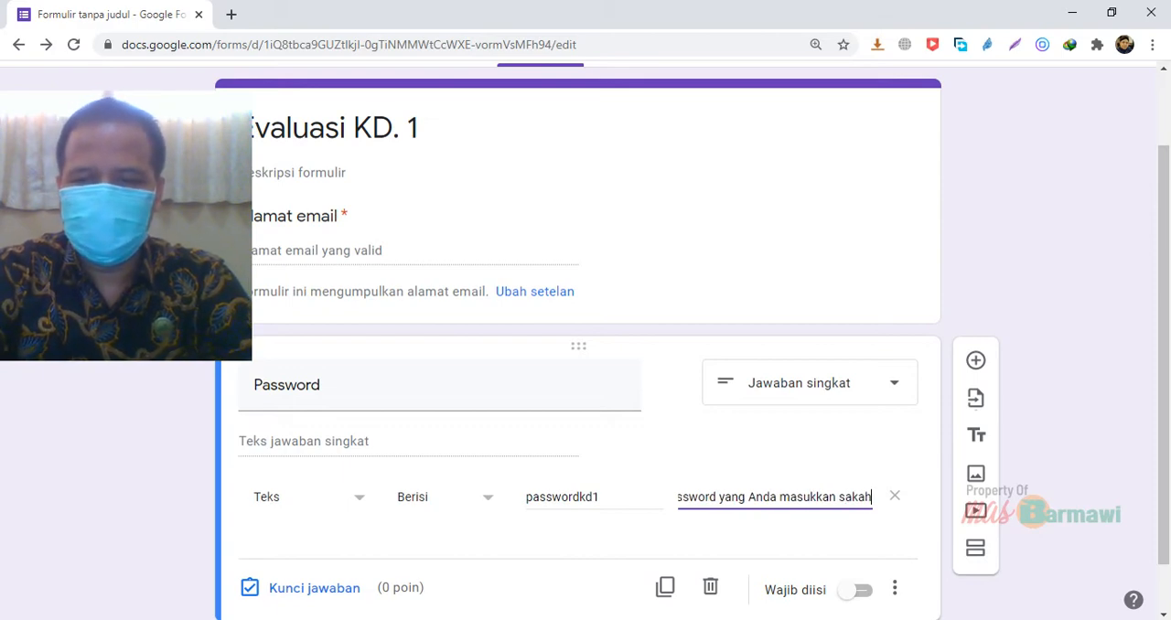
pyautogui.press('BackSpace')
pyautogui.write('lah')
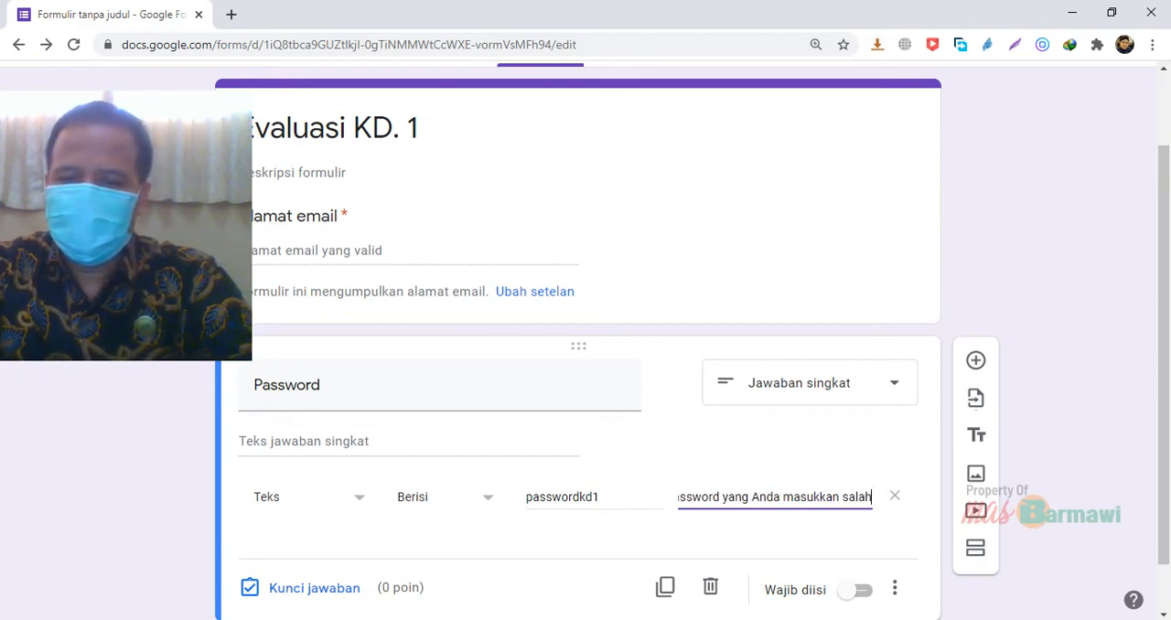
# Make the Password question required (Wajib diisi)
pyautogui.scroll(-1, 586, 341)
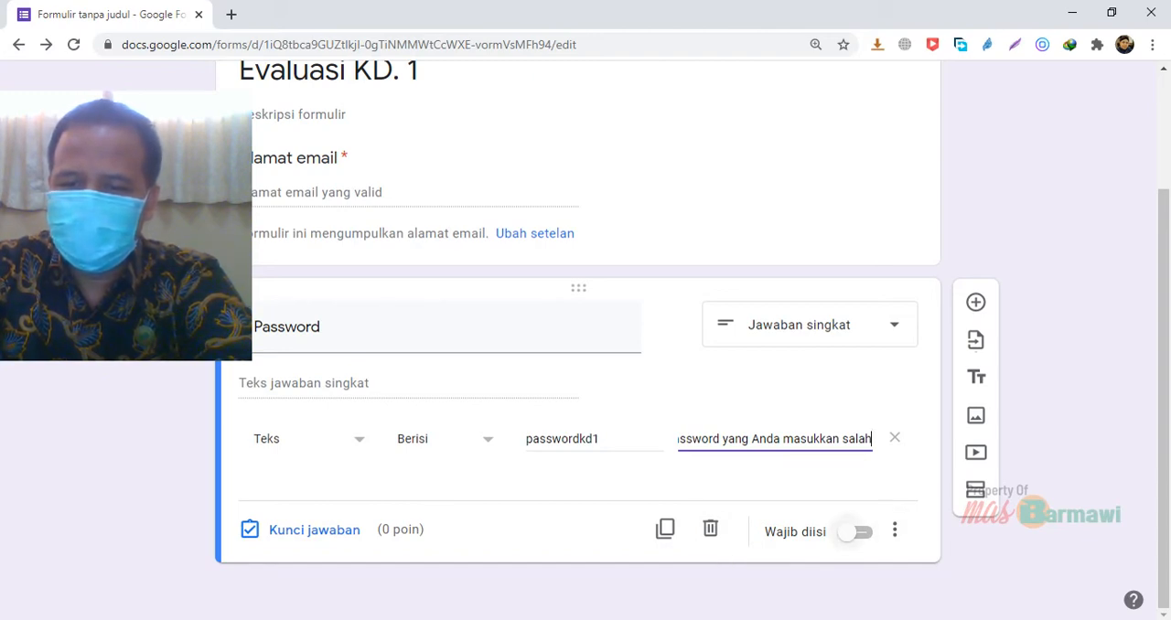
pyautogui.click(855, 532)
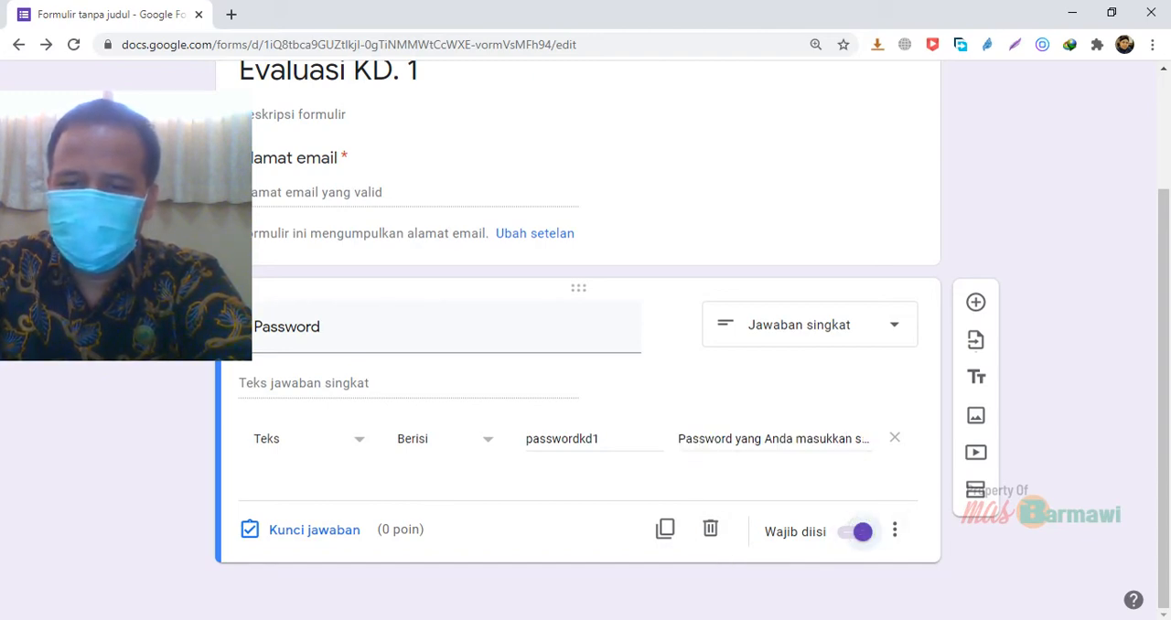
pyautogui.click(895, 530)
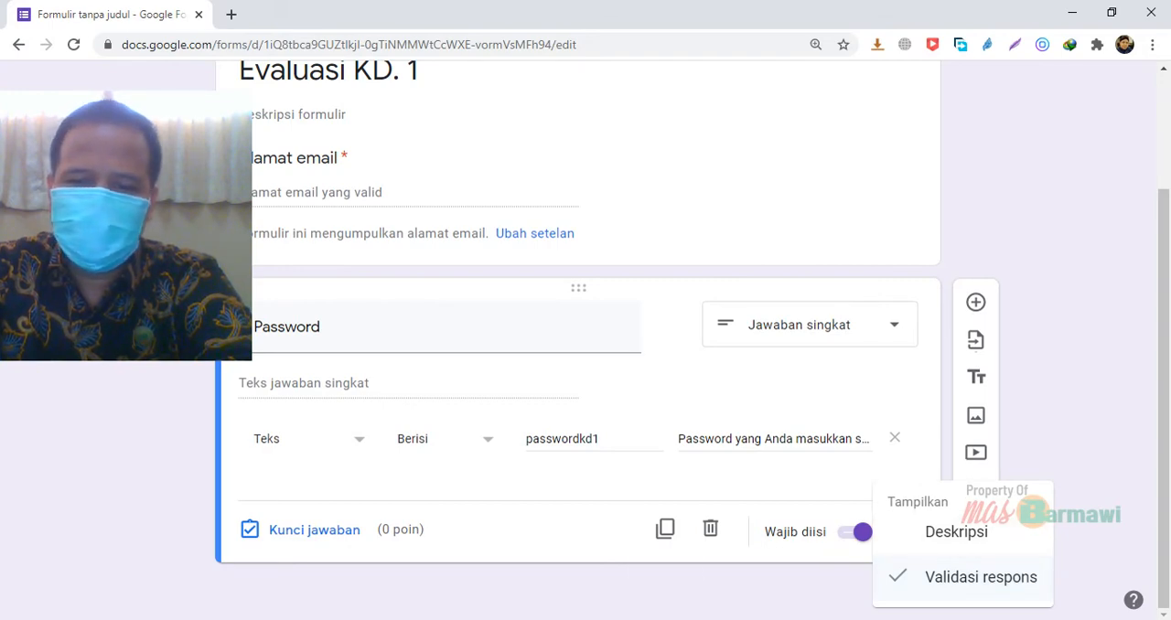
pyautogui.click(541, 529)
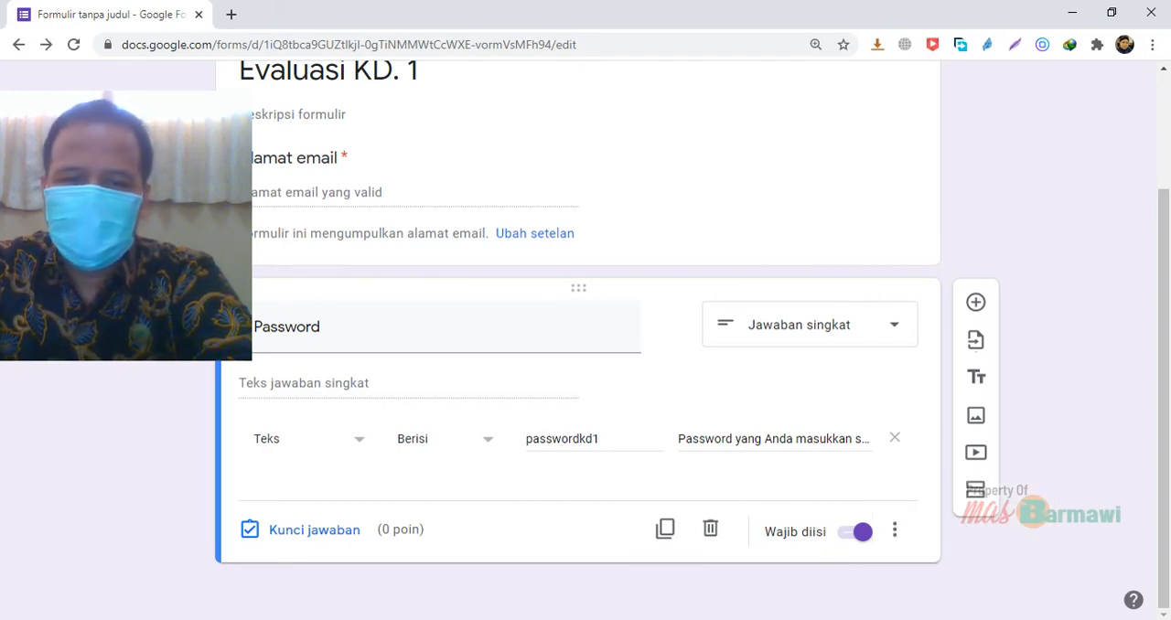
# Preview the form as respondents see it, and return to the form editor
pyautogui.moveTo(137, 234)
pyautogui.mouseDown()
pyautogui.moveTo(387, 444)
pyautogui.moveTo(350, 467)
pyautogui.mouseUp()
pyautogui.click(671, 322)
pyautogui.scroll(2, 671, 322)
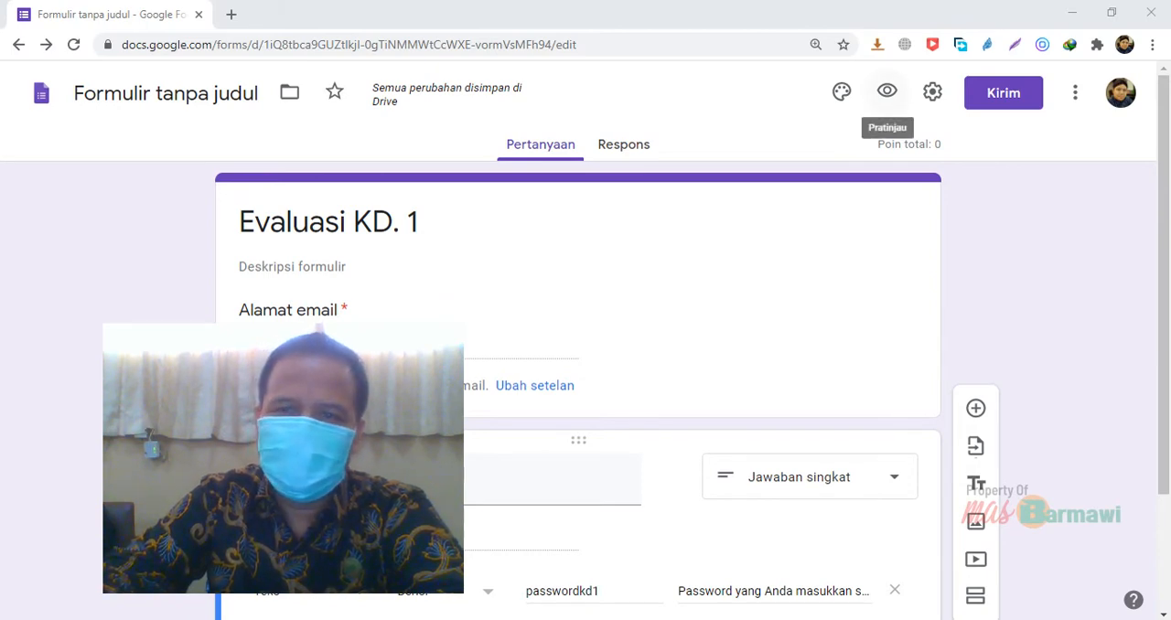
pyautogui.click(888, 90)
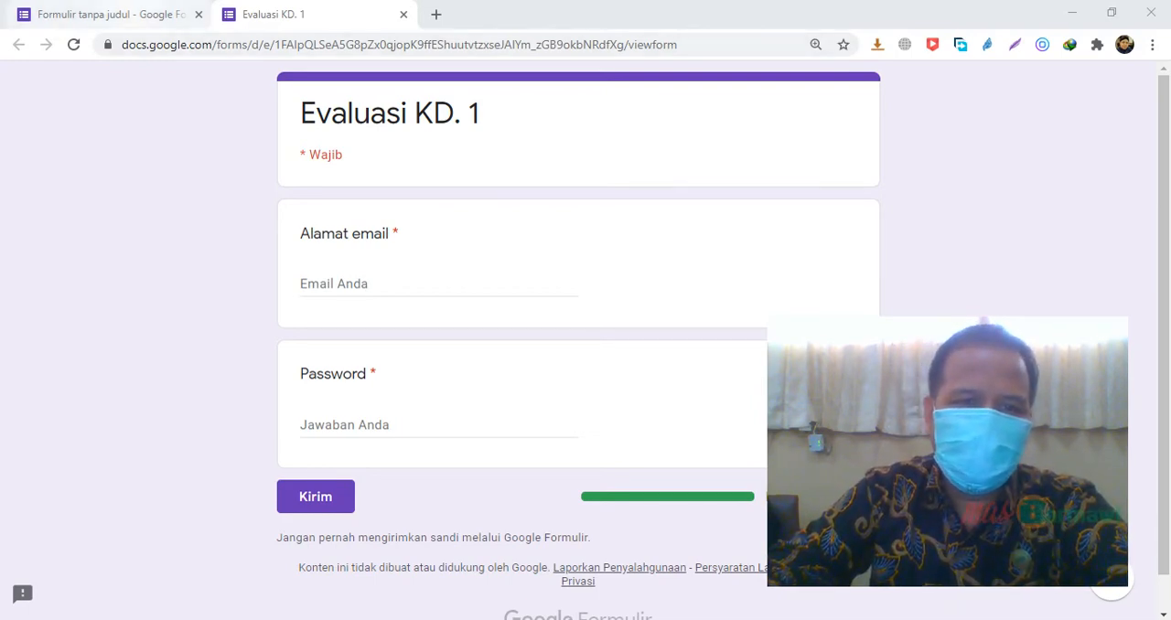
pyautogui.click(128, 14)
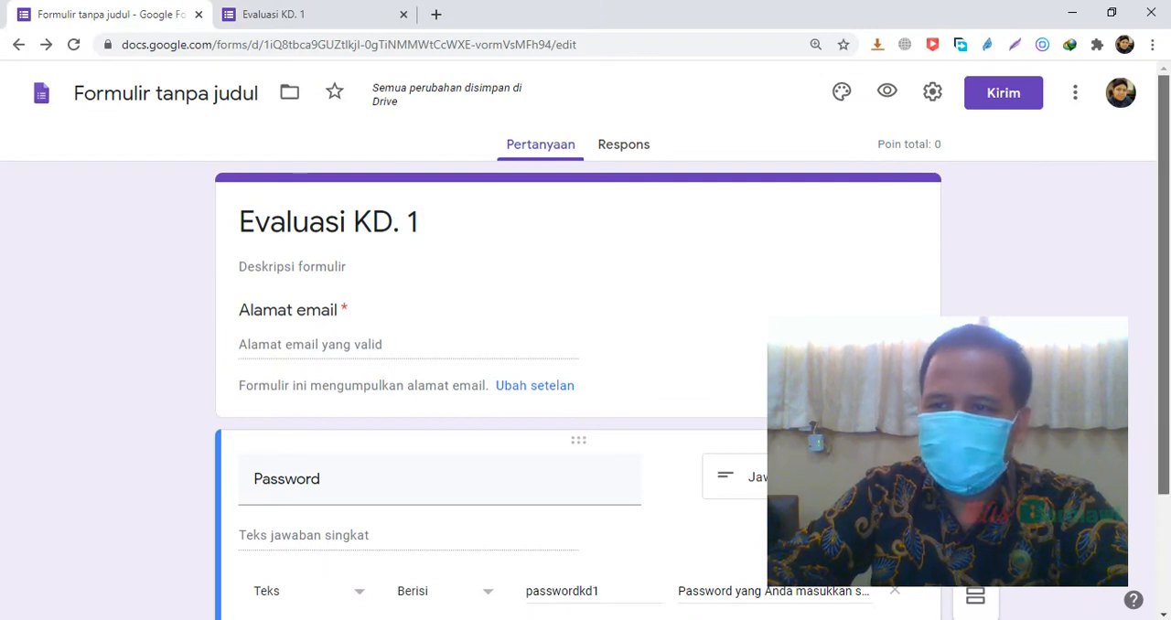
# Add a new section after the Password question
pyautogui.scroll(-2, 586, 366)
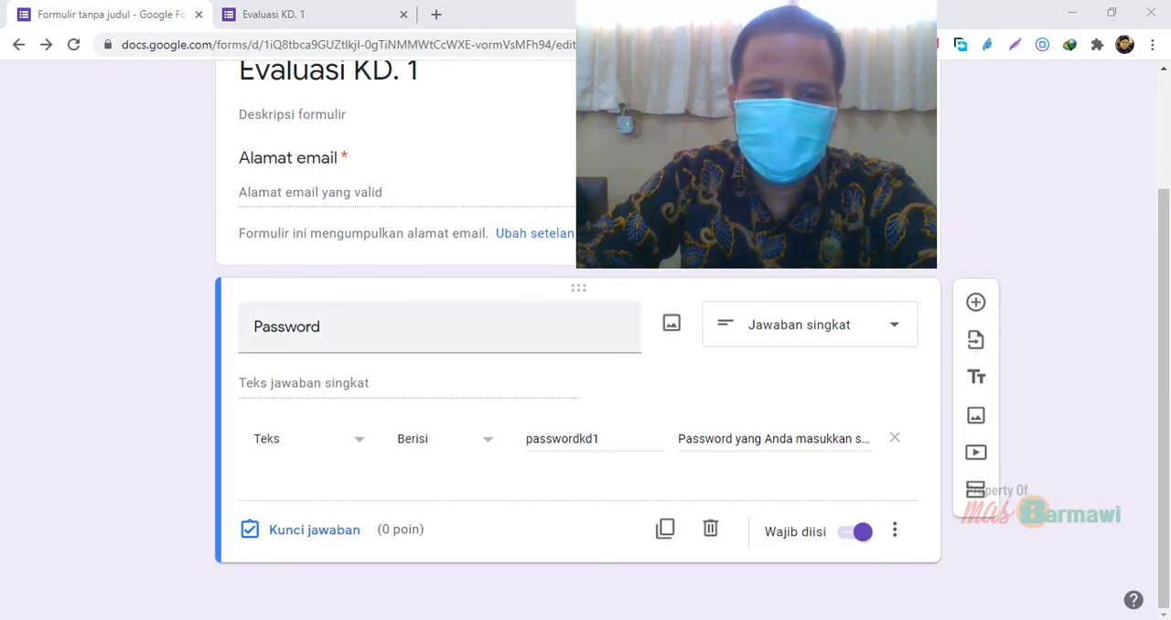
pyautogui.click(286, 327)
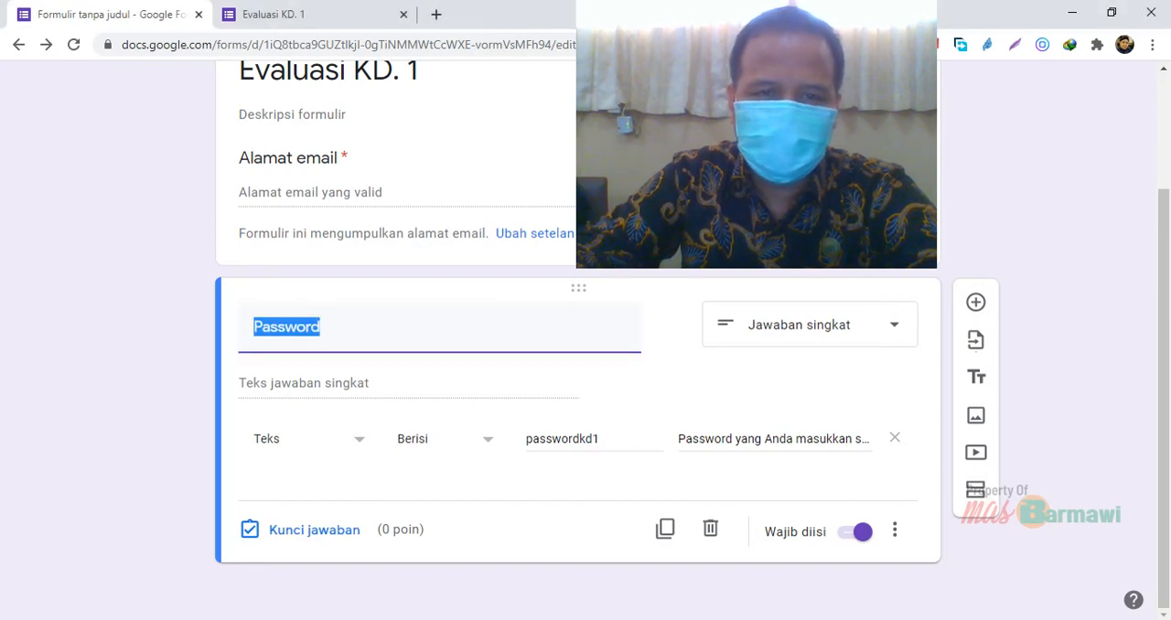
pyautogui.click(451, 147)
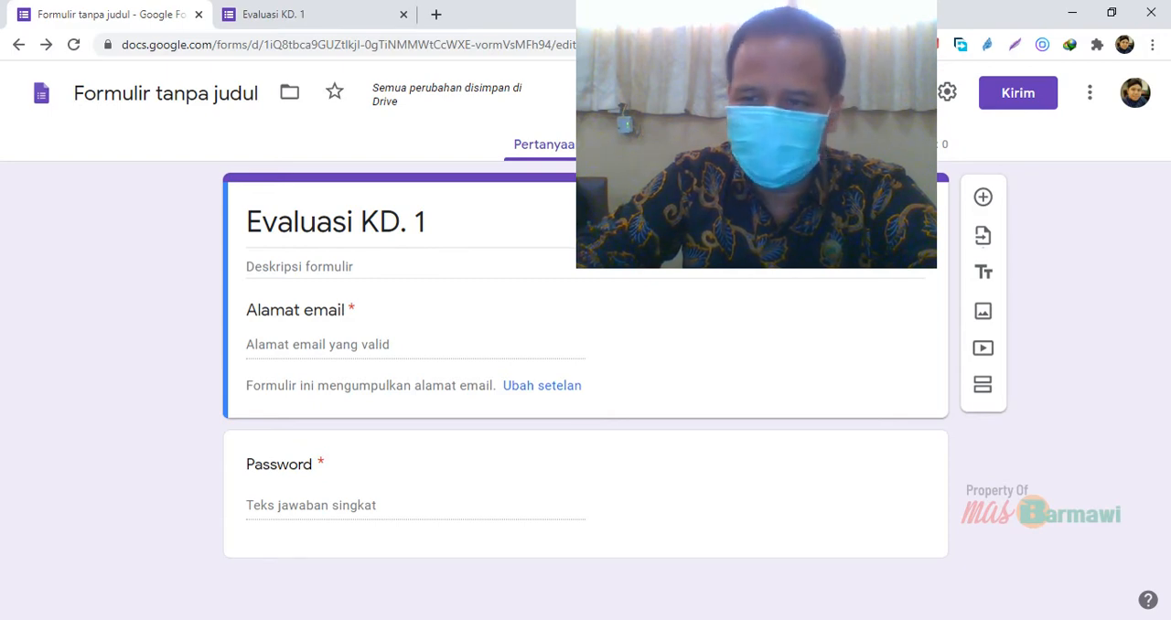
pyautogui.click(614, 473)
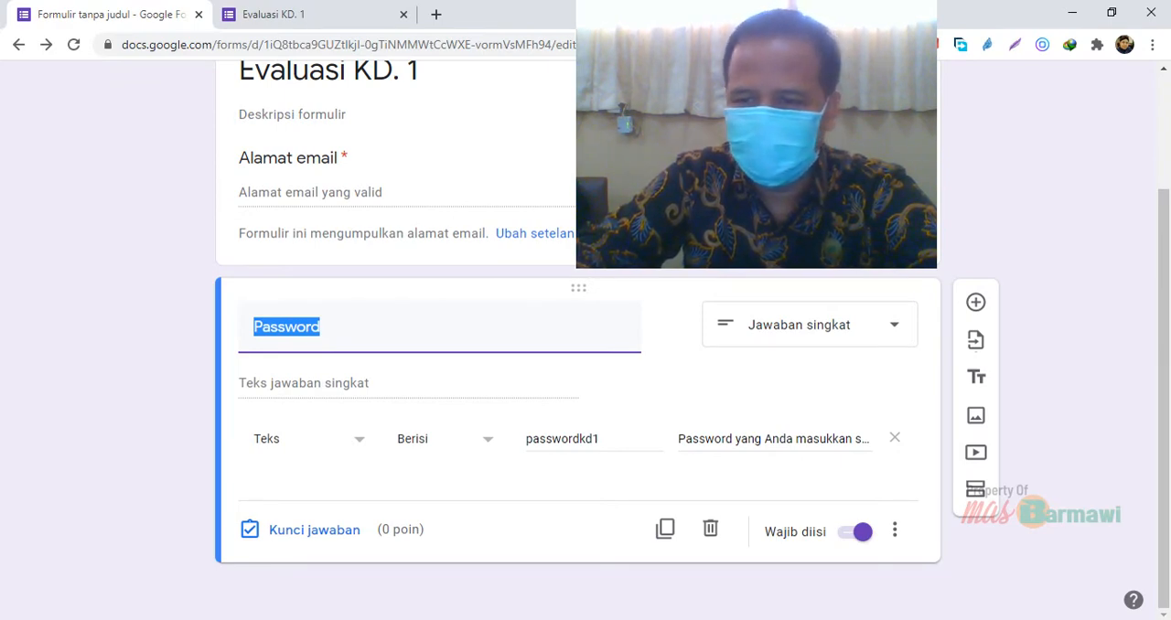
pyautogui.click(976, 489)
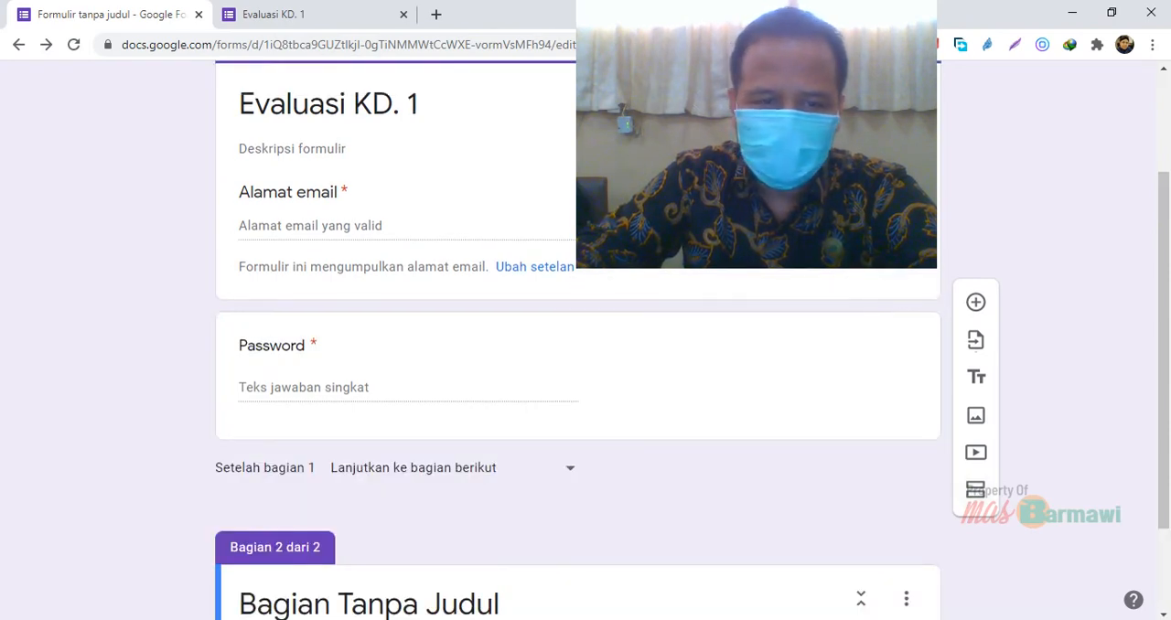
# Title the new second section "IDENTITAS PESERTA DIDIK"
pyautogui.moveTo(1164, 502); pyautogui.dragTo(1164, 404)
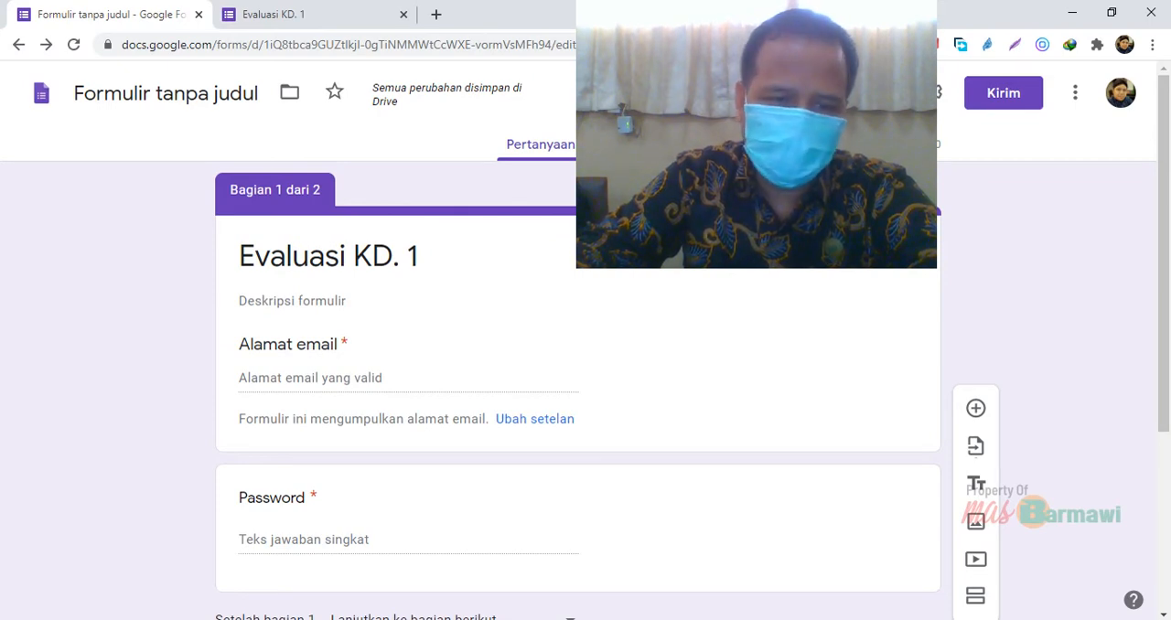
pyautogui.moveTo(1163, 384); pyautogui.dragTo(1164, 561)
pyautogui.click(472, 480)
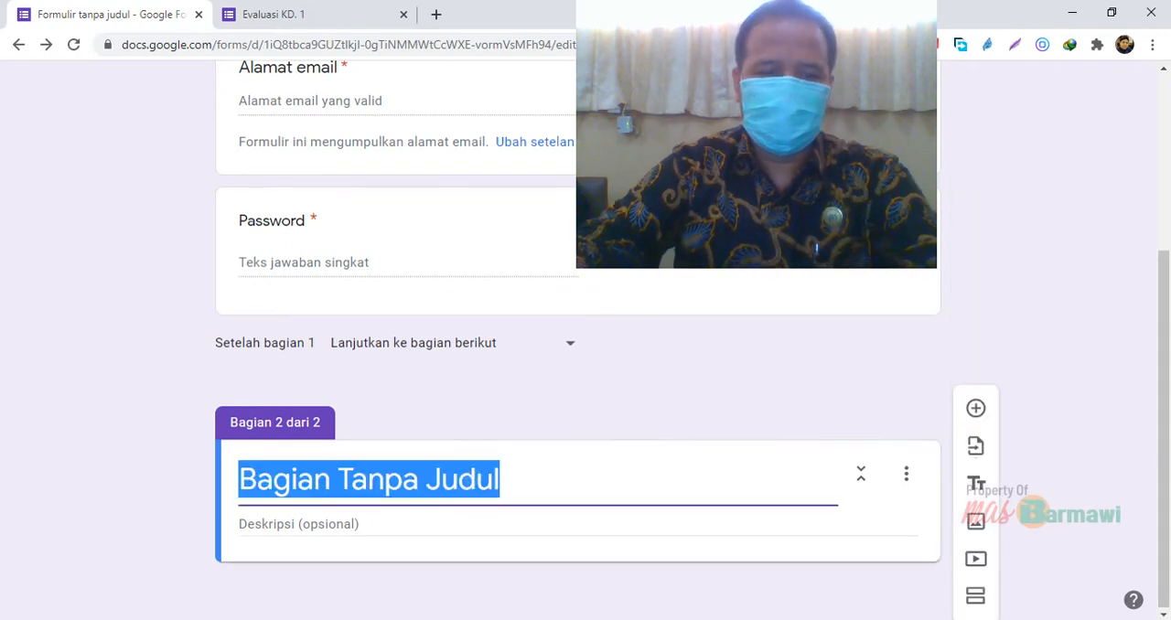
pyautogui.write('I')
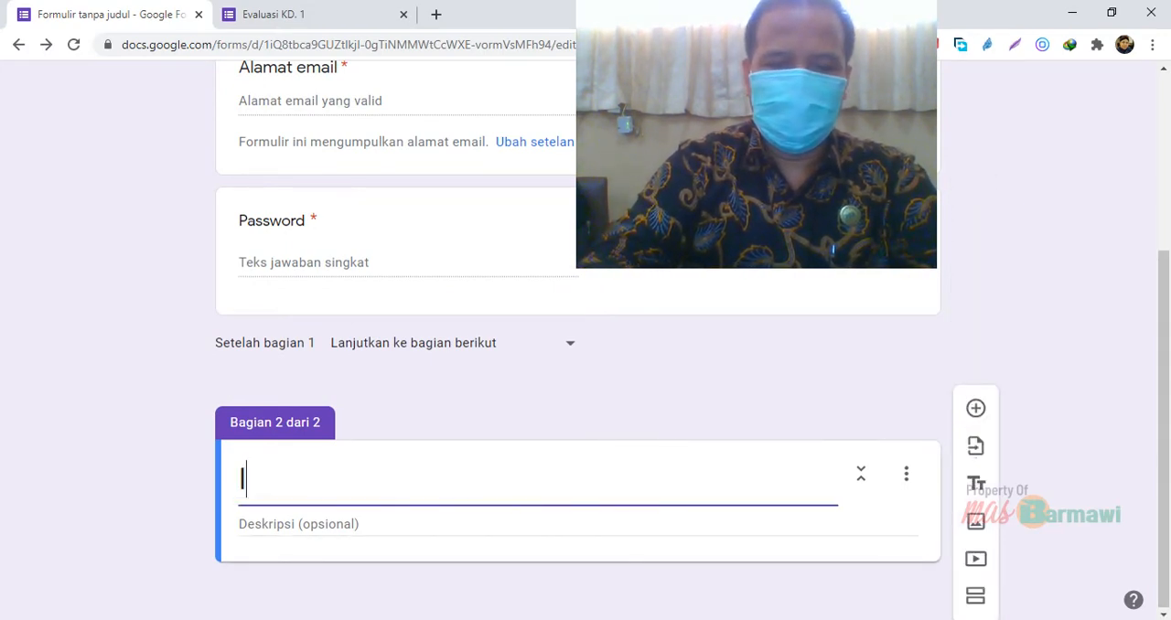
pyautogui.write('DENTIT')
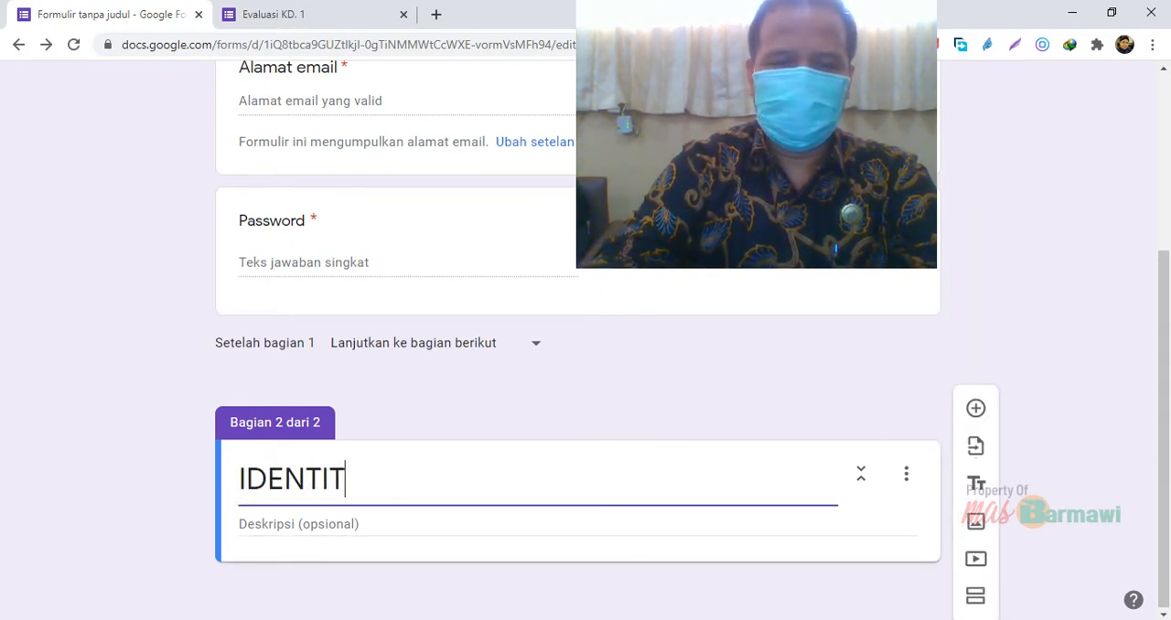
pyautogui.write('AS PESER')
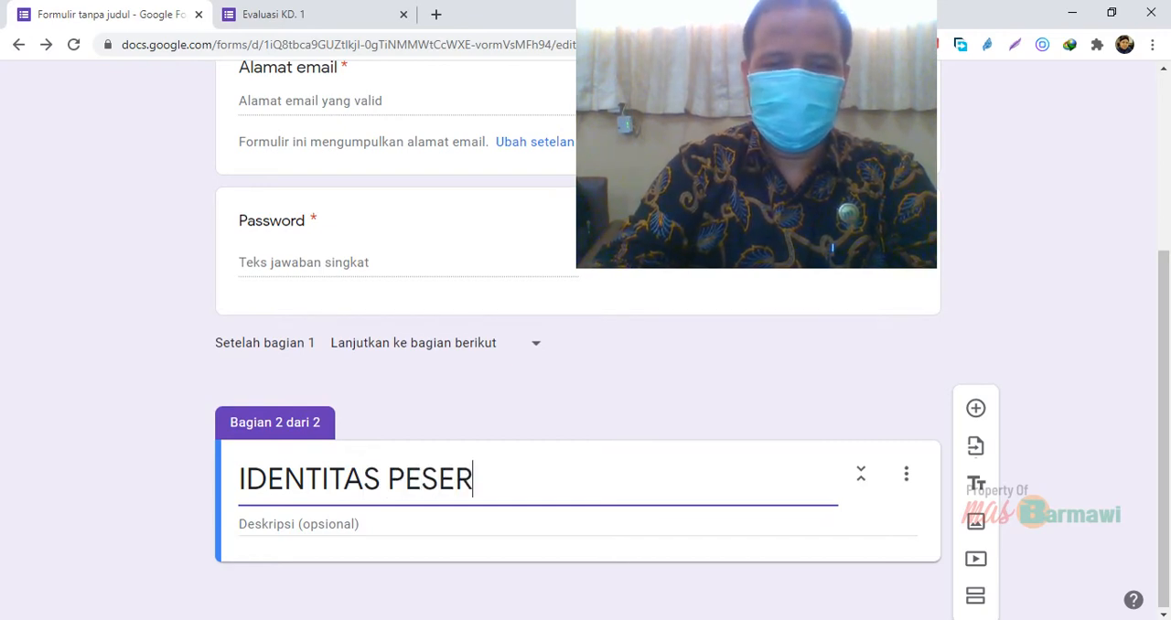
pyautogui.write('TA DIDIK')
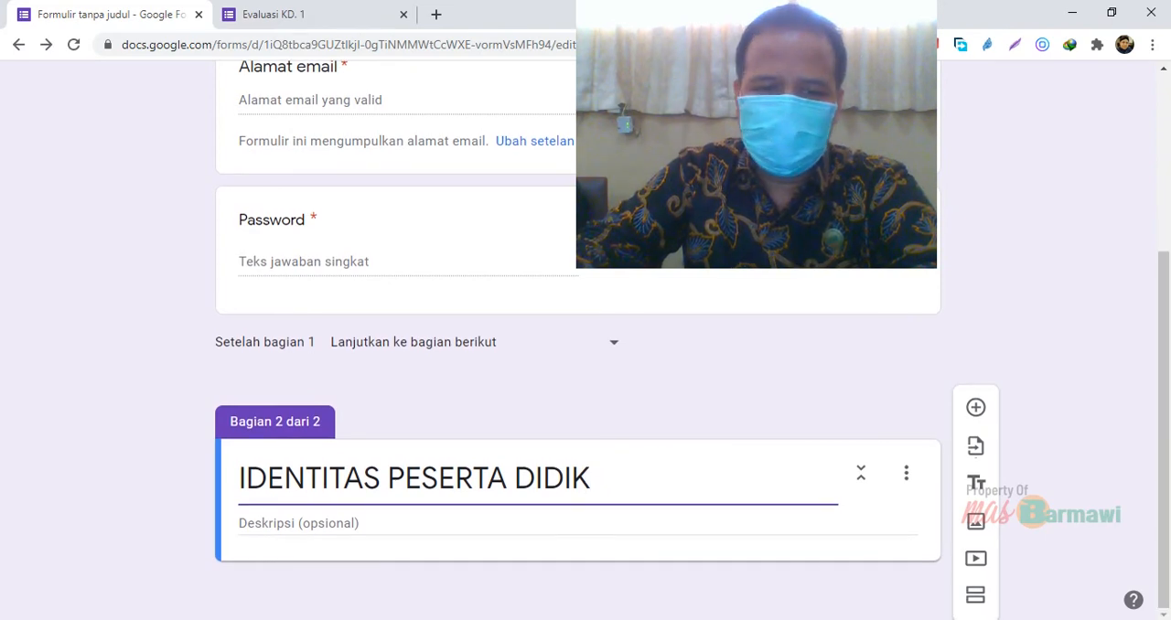
# Set the second section's description to "Isilah dengan identitas Anda secara lengkap"
pyautogui.click(533, 528)
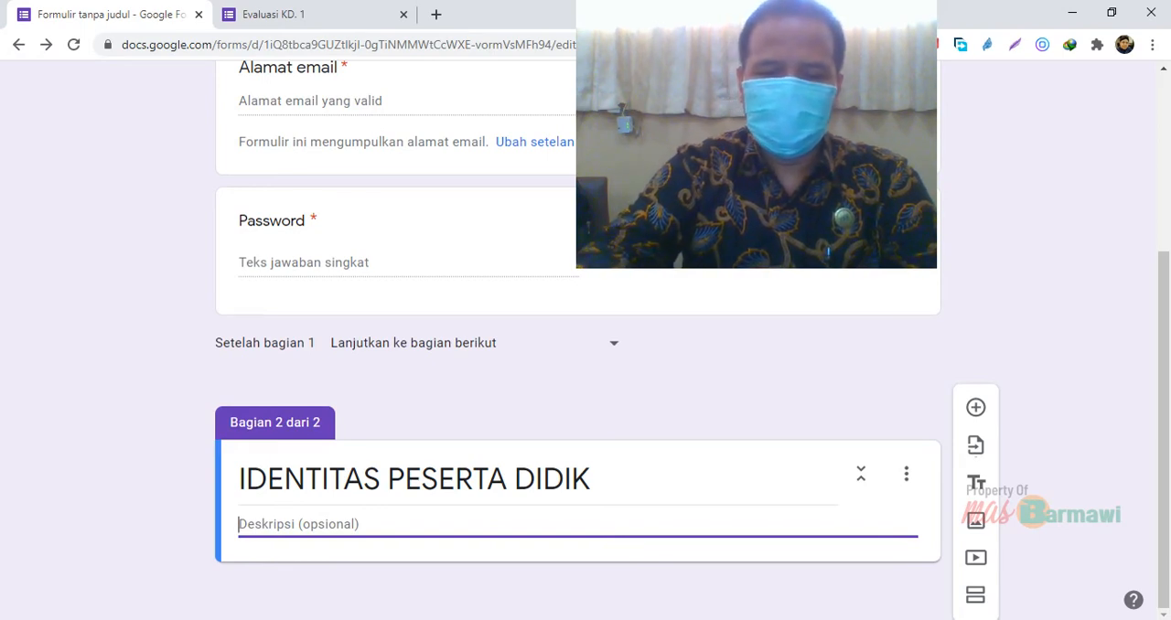
pyautogui.write('Isilah')
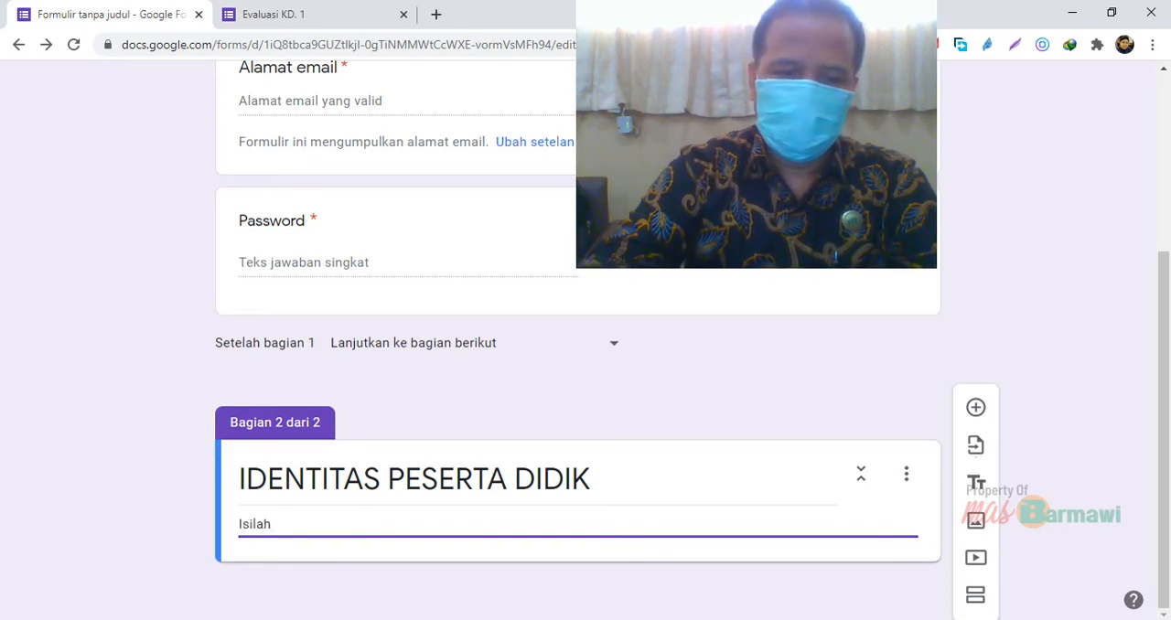
pyautogui.write(' de')
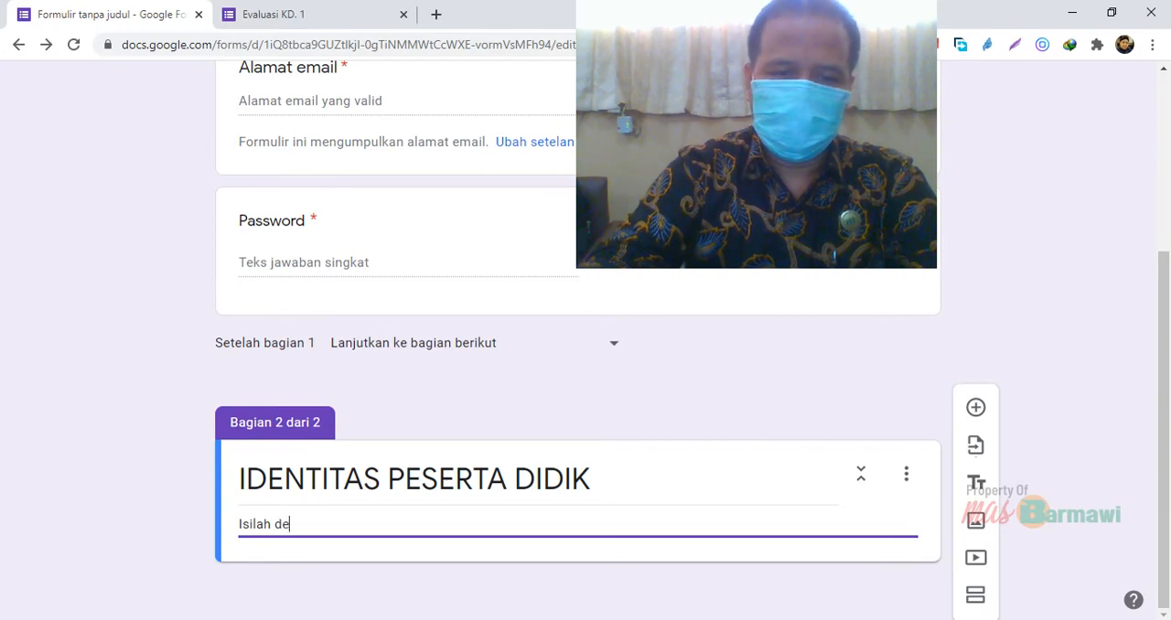
pyautogui.write('ngan id')
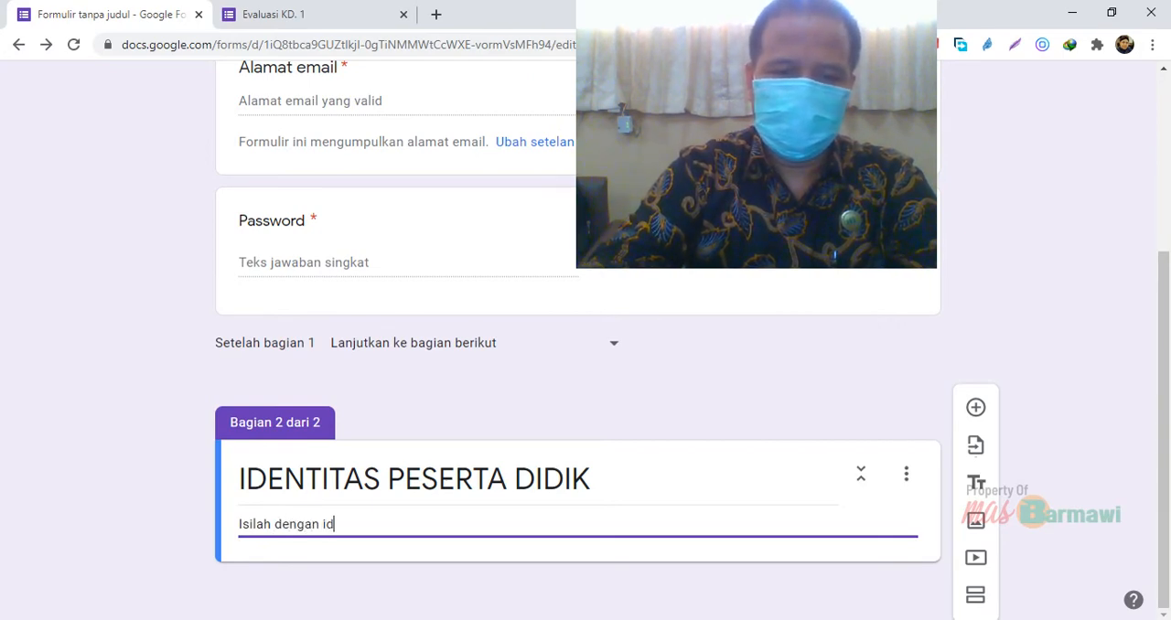
pyautogui.write('entitas ')
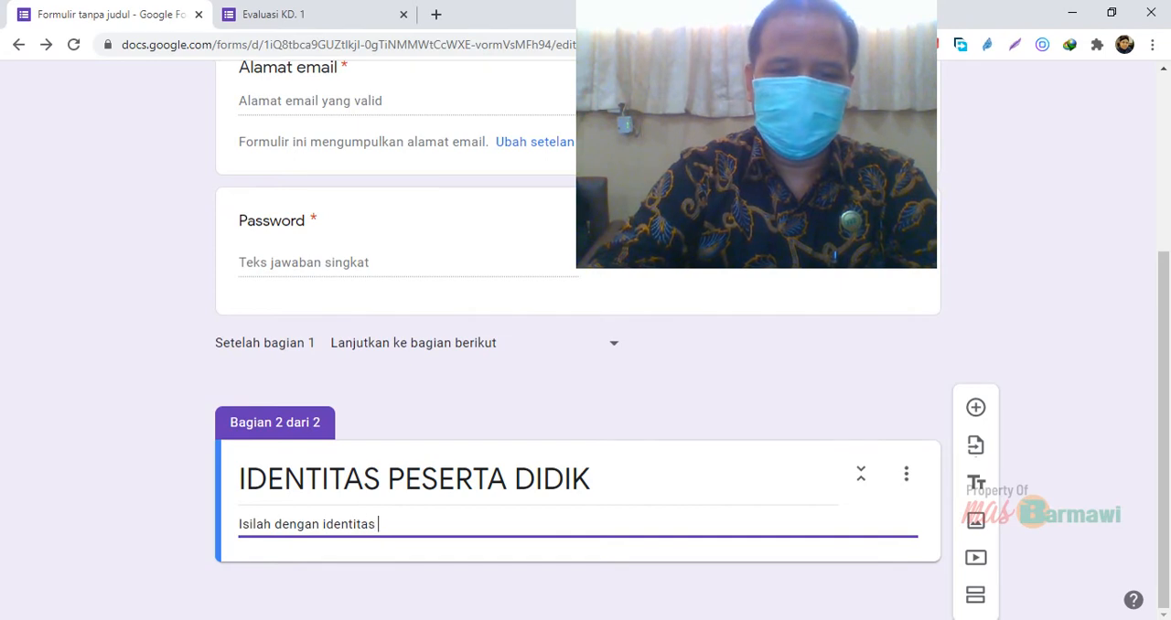
pyautogui.write('Anda se')
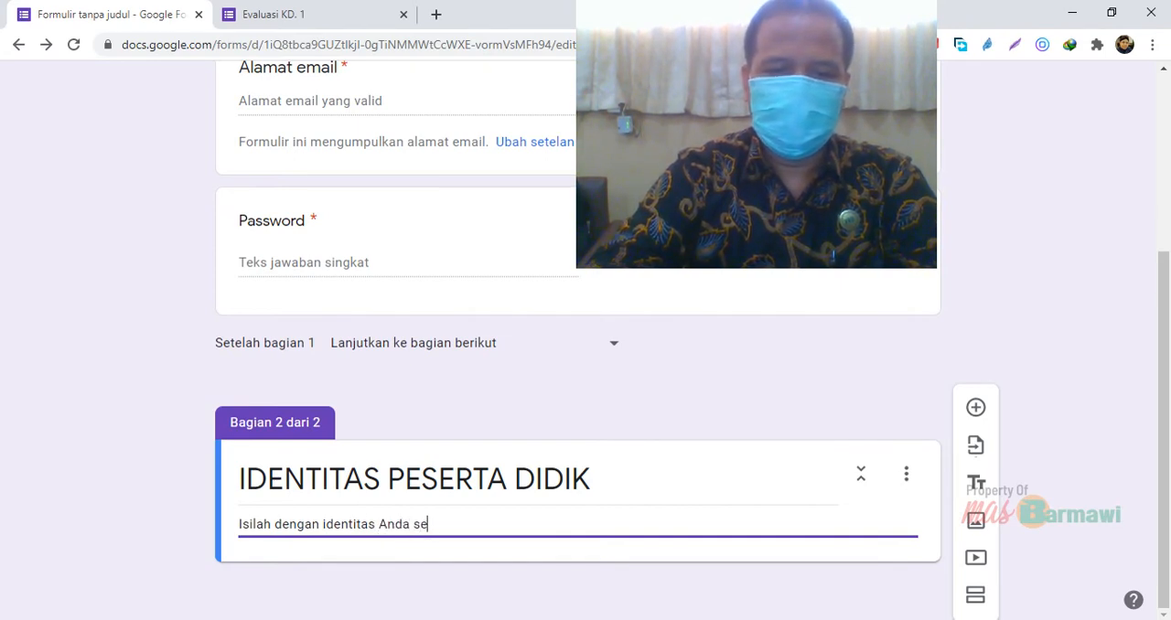
pyautogui.write('cara leng')
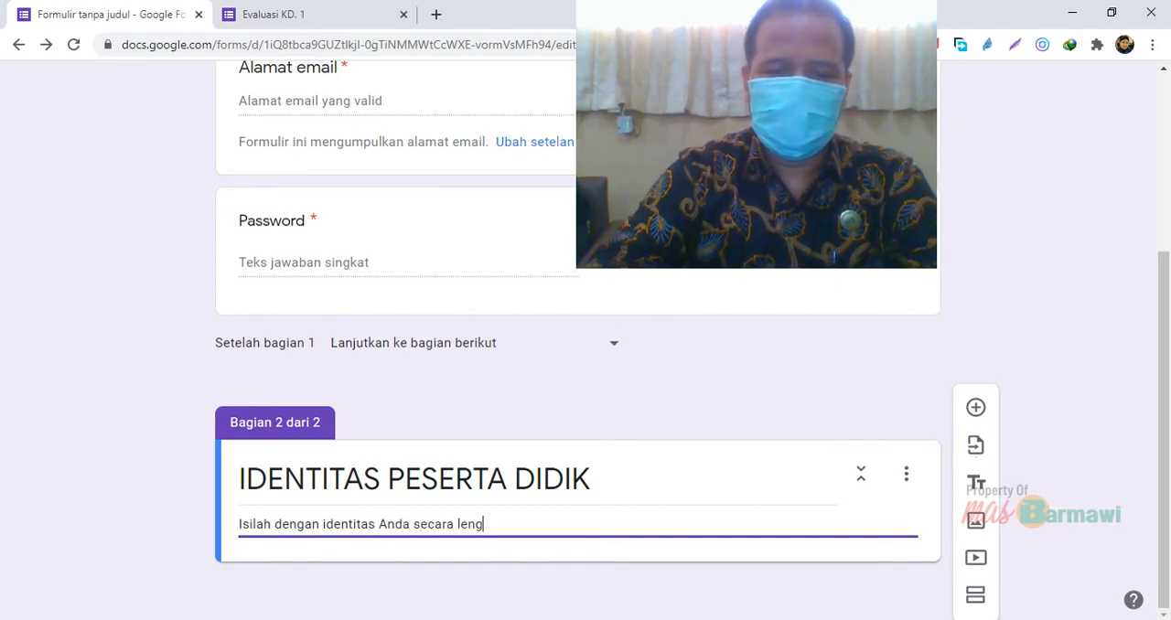
pyautogui.write('kap')
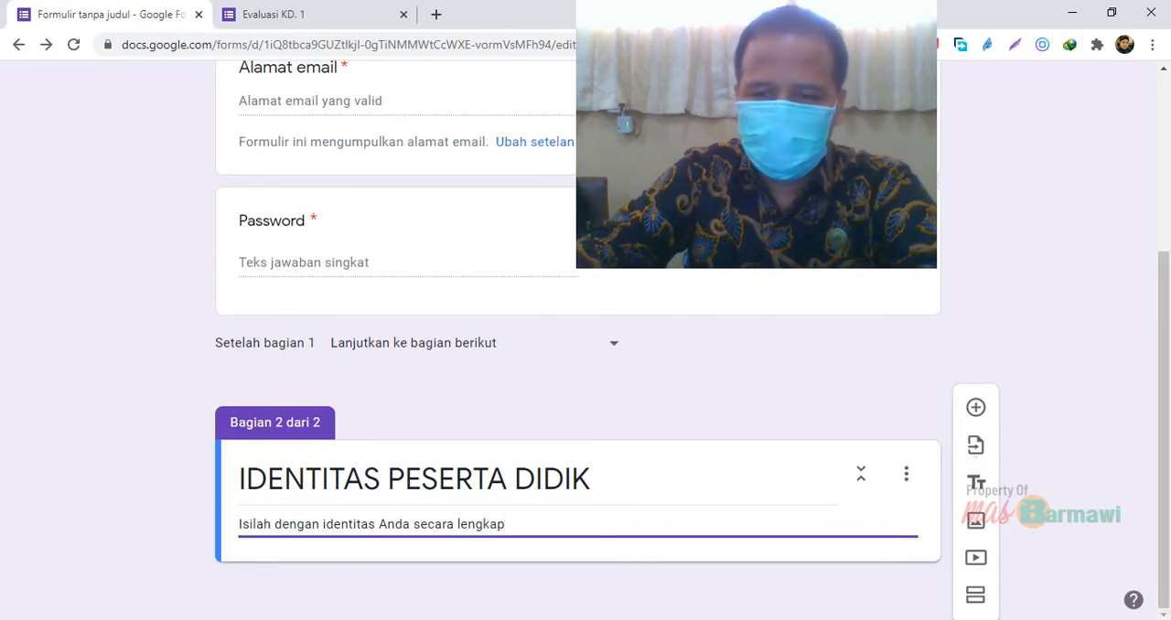
pyautogui.click(667, 569)
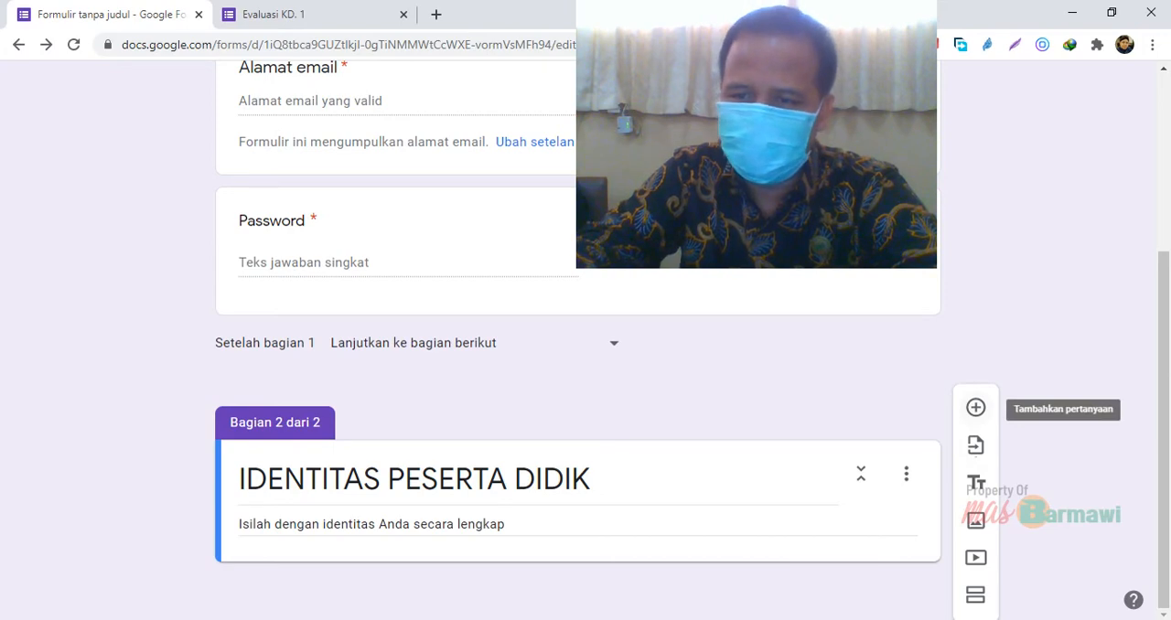
# Add a question titled "Nama Lengkap" to the IDENTITAS PESERTA DIDIK section
pyautogui.click(975, 408)
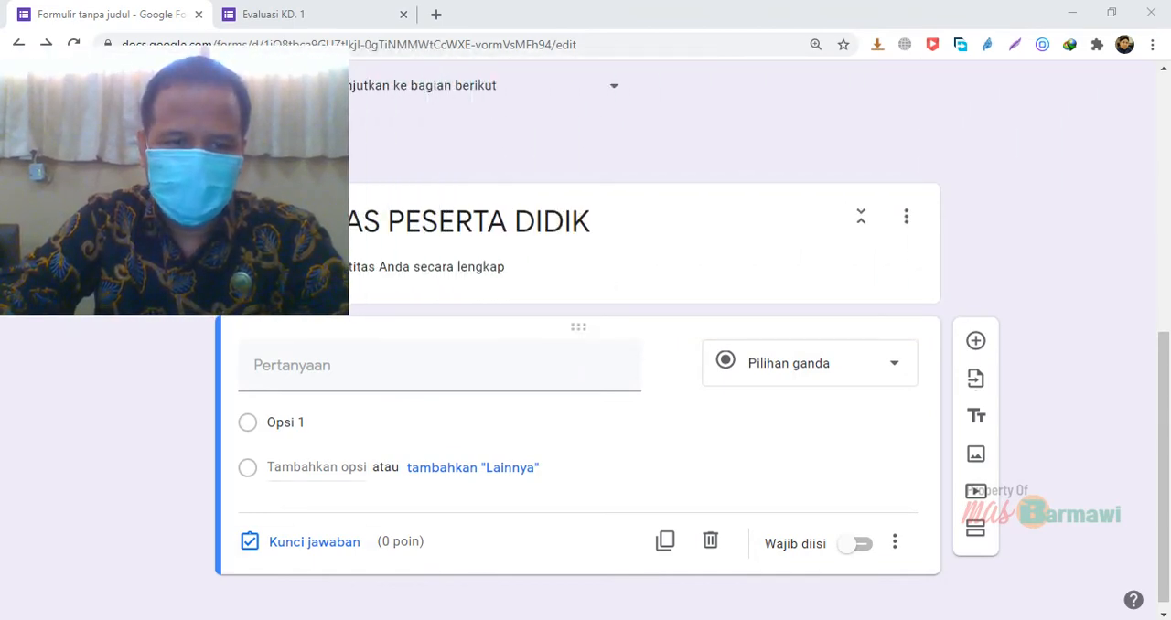
pyautogui.click(289, 356)
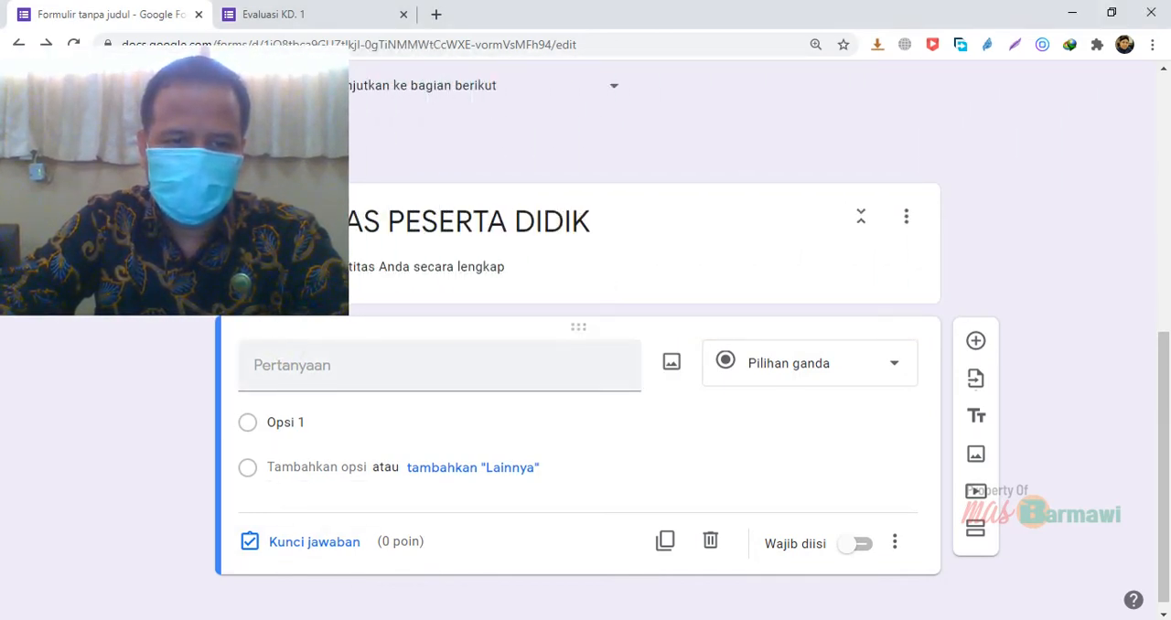
pyautogui.write('Nama ')
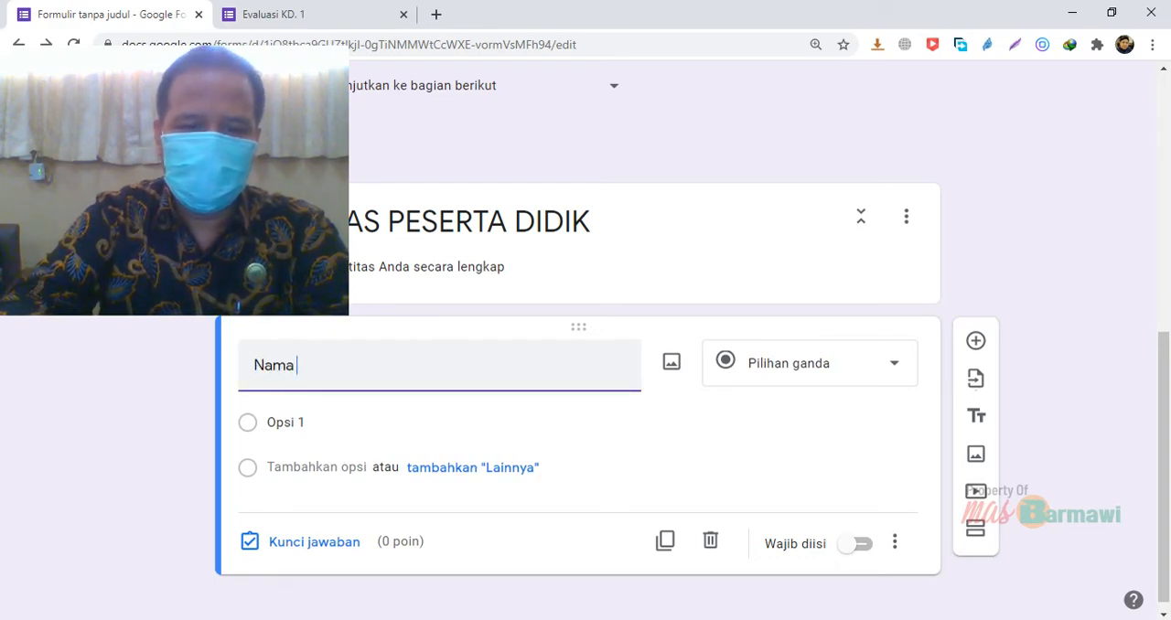
pyautogui.write('Pes')
pyautogui.press('BackSpace')
pyautogui.press('BackSpace')
pyautogui.press('BackSpace')
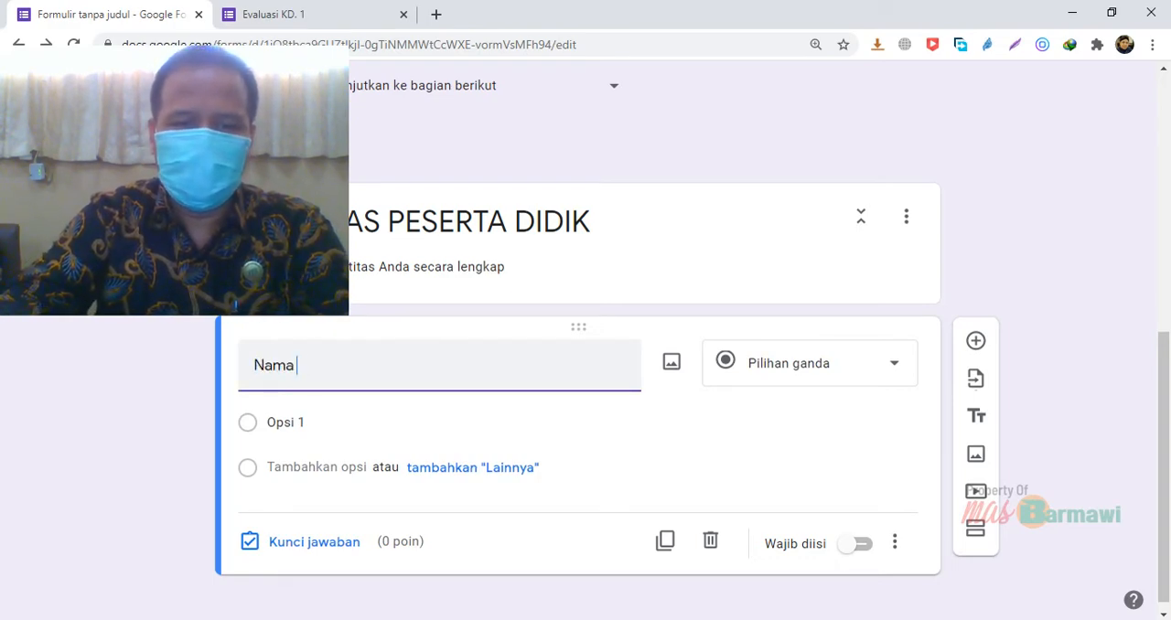
pyautogui.write('Lengkap')
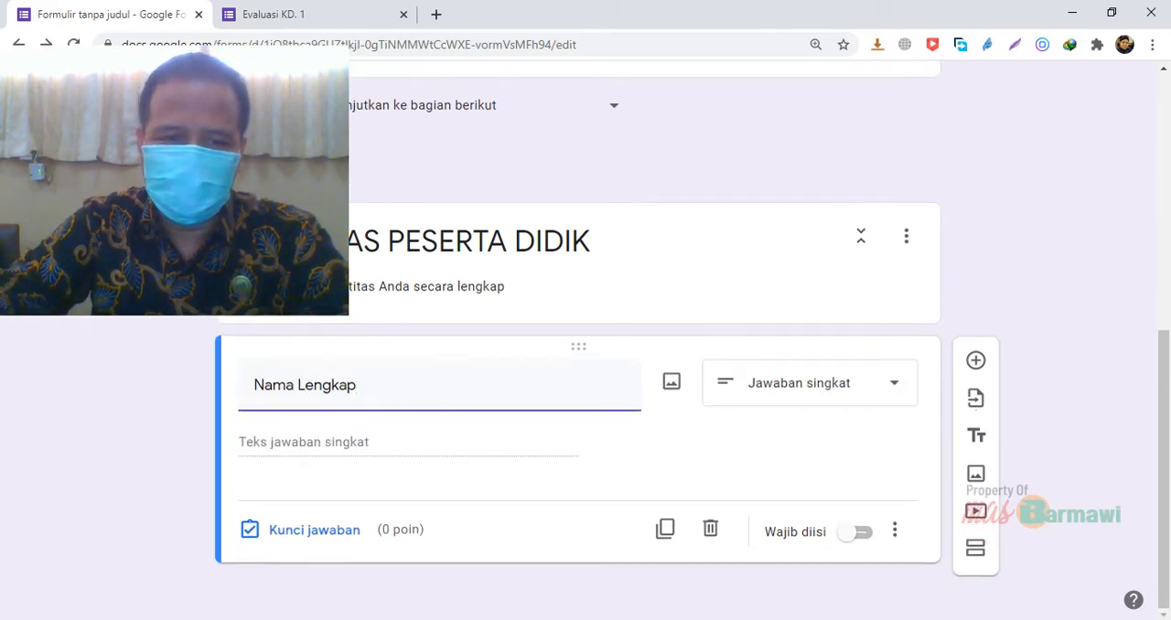
# Keep the Nama Lengkap question as a short answer (Jawaban singkat) and make it required (Wajib diisi)
pyautogui.click(810, 383)
pyautogui.press('Escape')
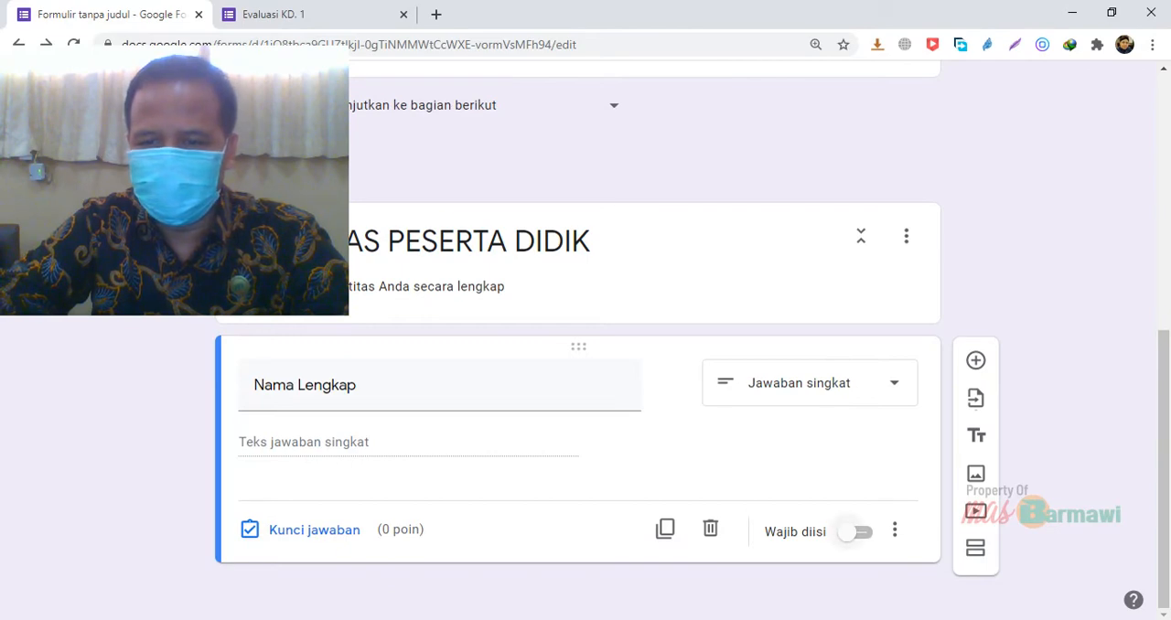
pyautogui.click(850, 532)
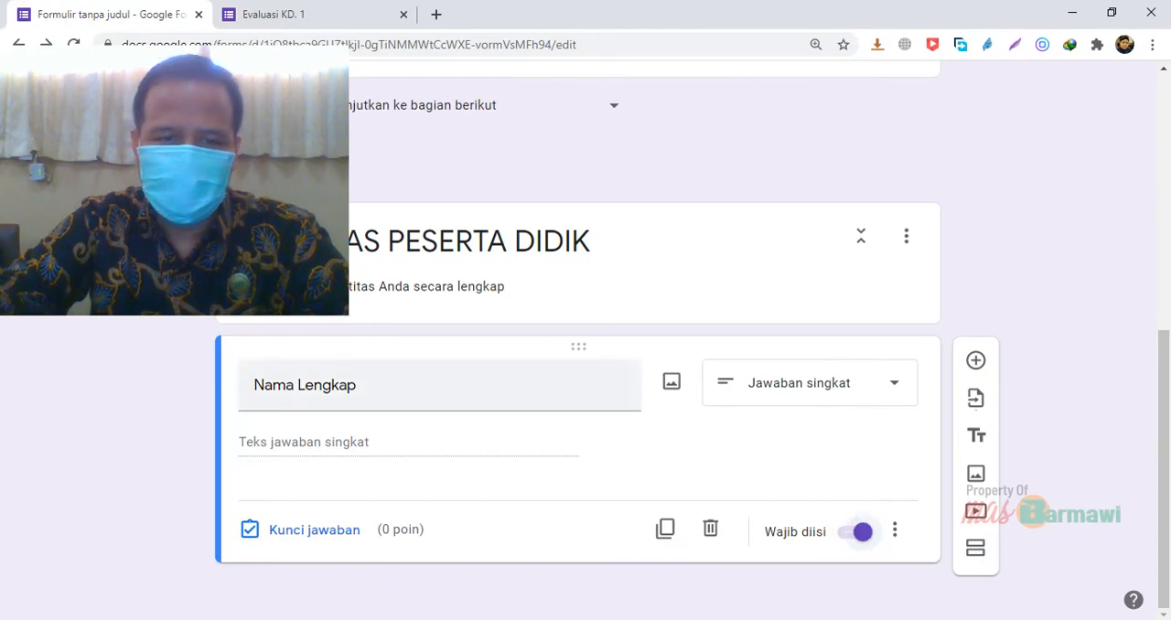
pyautogui.tripleClick(291, 401)
# Add a question titled "Kelas" below the Nama Lengkap question
pyautogui.moveTo(777, 454); pyautogui.dragTo(976, 360)
pyautogui.click(976, 360)
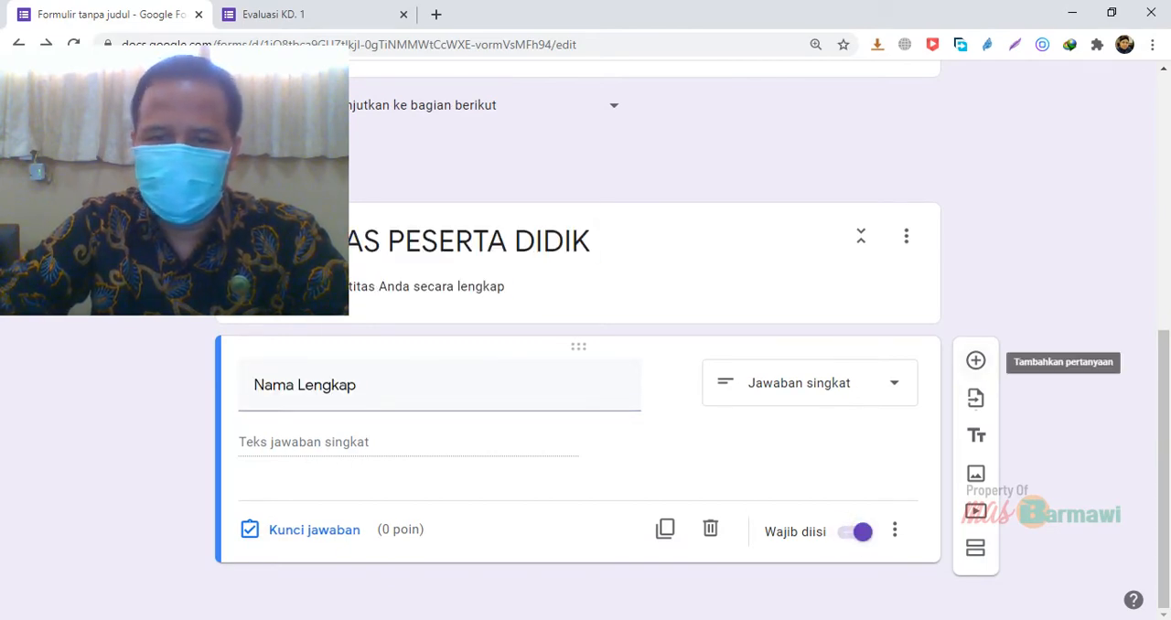
pyautogui.click(976, 360)
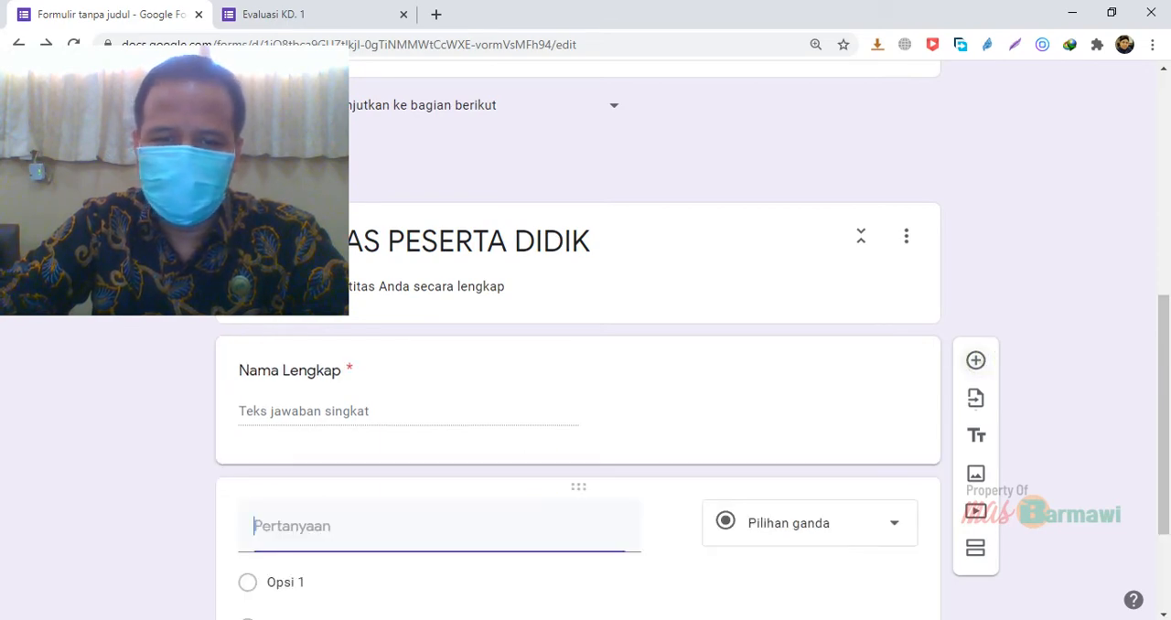
pyautogui.click(468, 537)
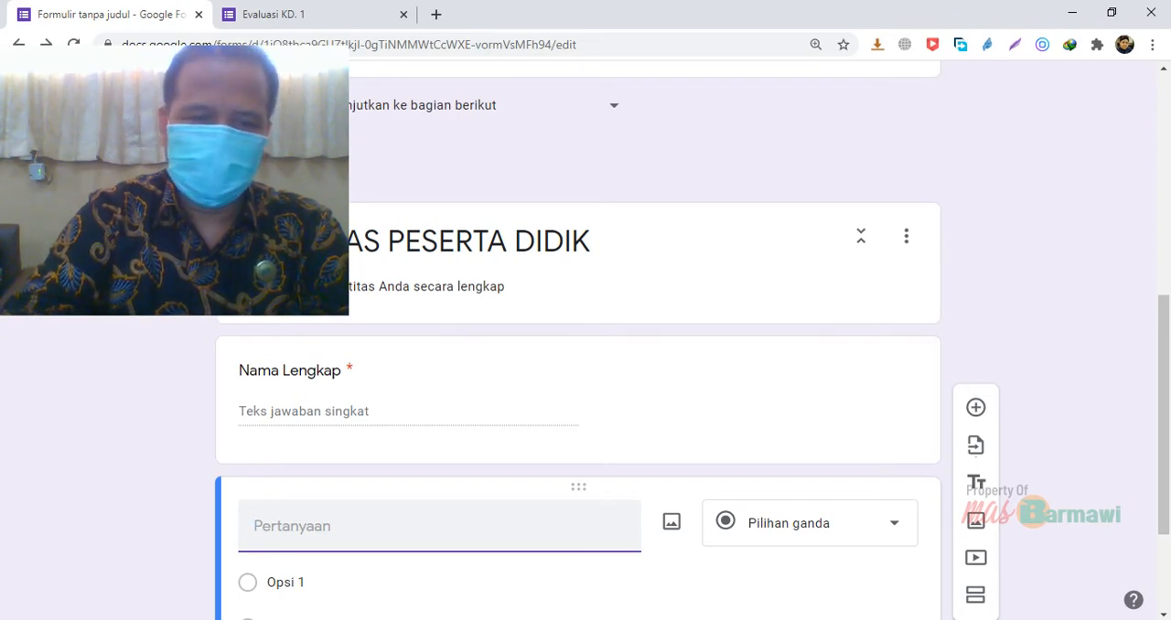
pyautogui.write('Kelas')
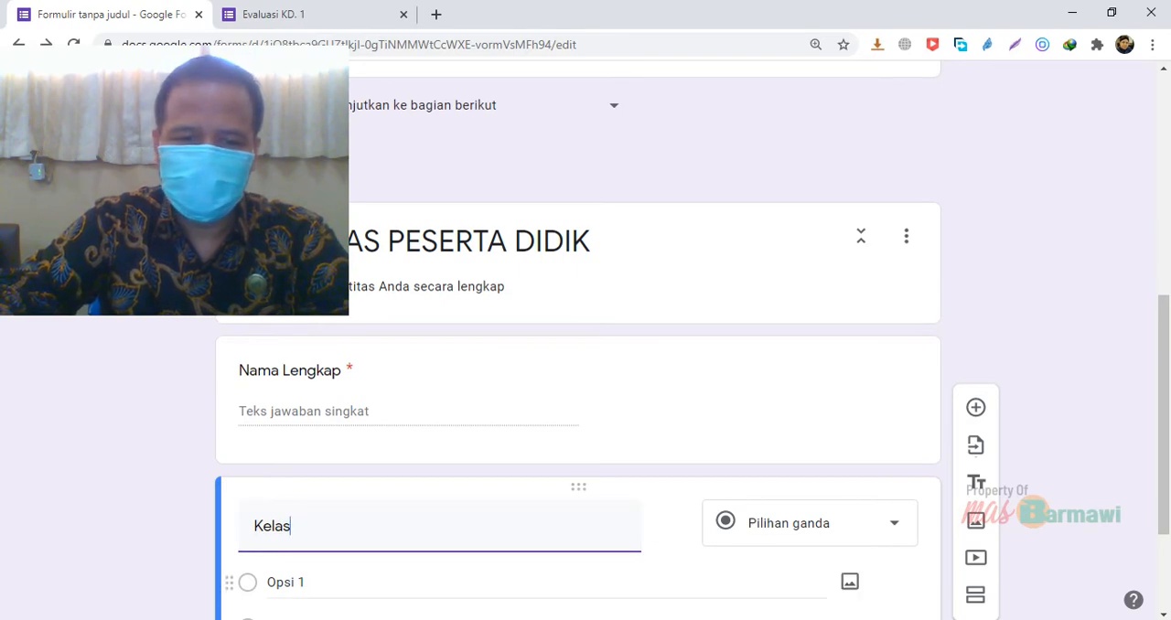
# Give the Kelas multiple-choice question the options "X OTKP 1" and "X OTKP 2" and make it required (Wajib diisi)
pyautogui.click(330, 581)
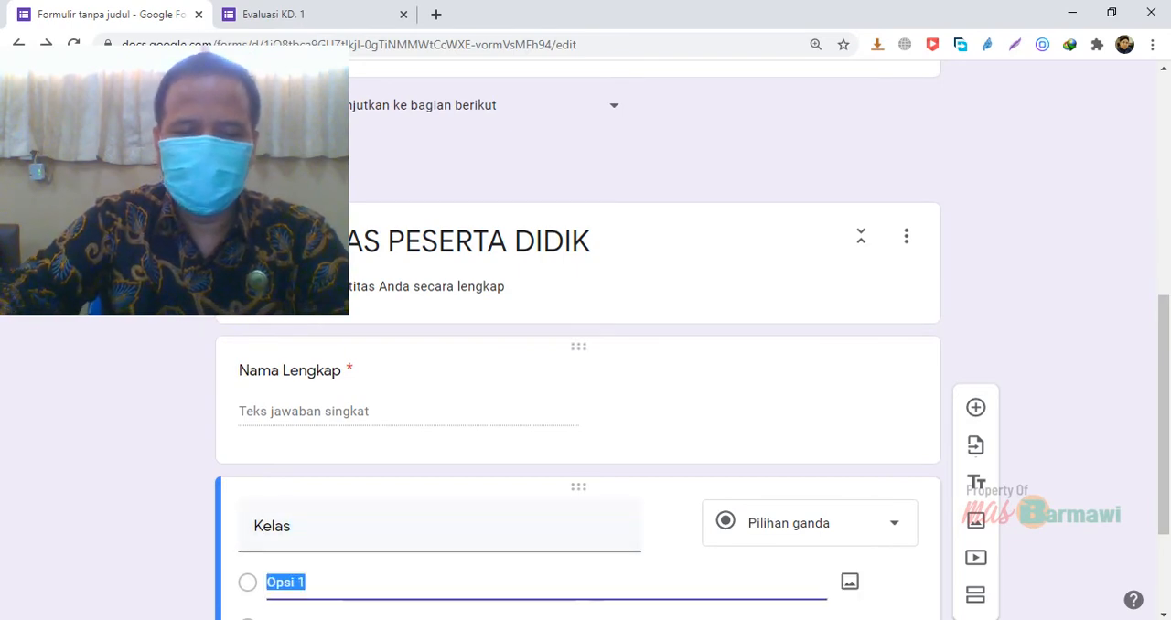
pyautogui.write('X')
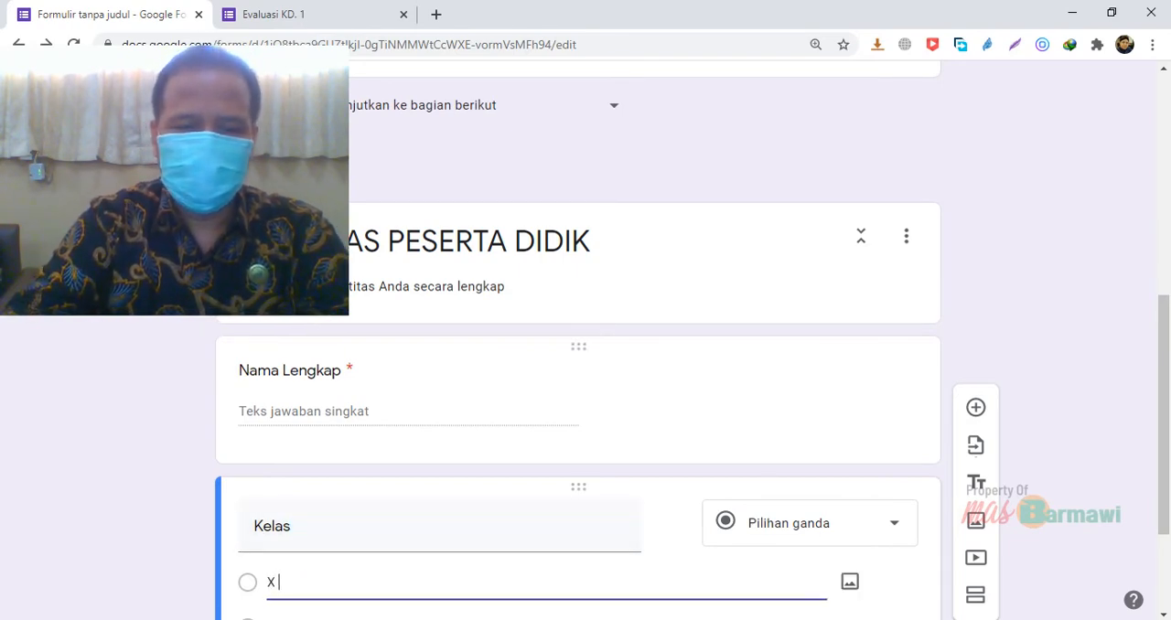
pyautogui.write(' OTKP 1')
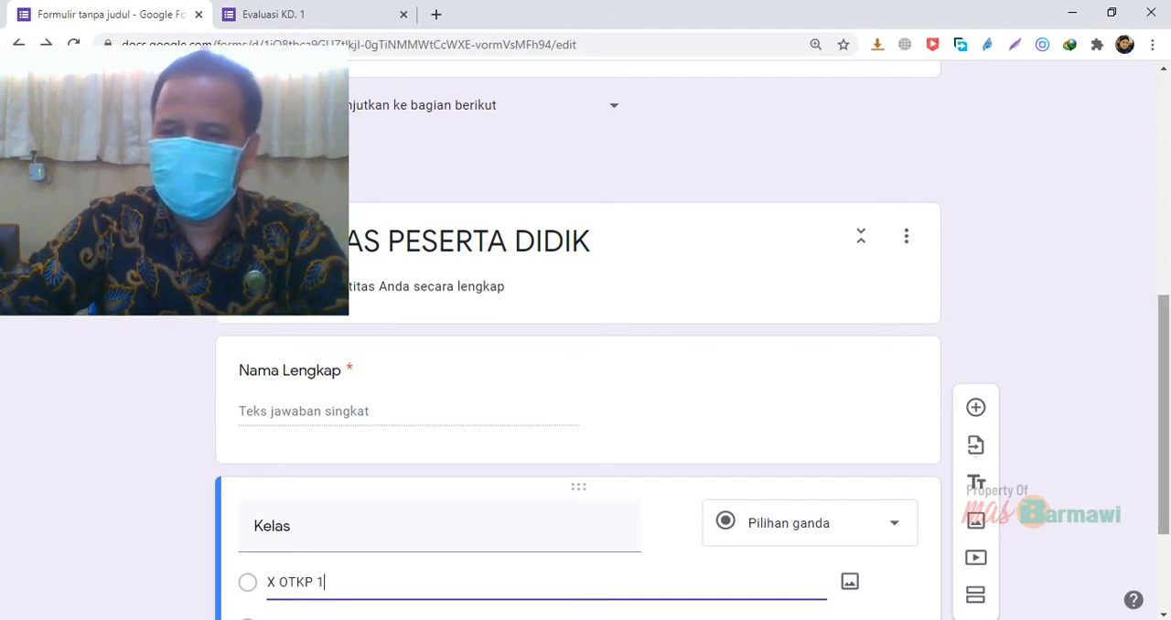
pyautogui.scroll(-2, 1166, 306)
pyautogui.press('Return')
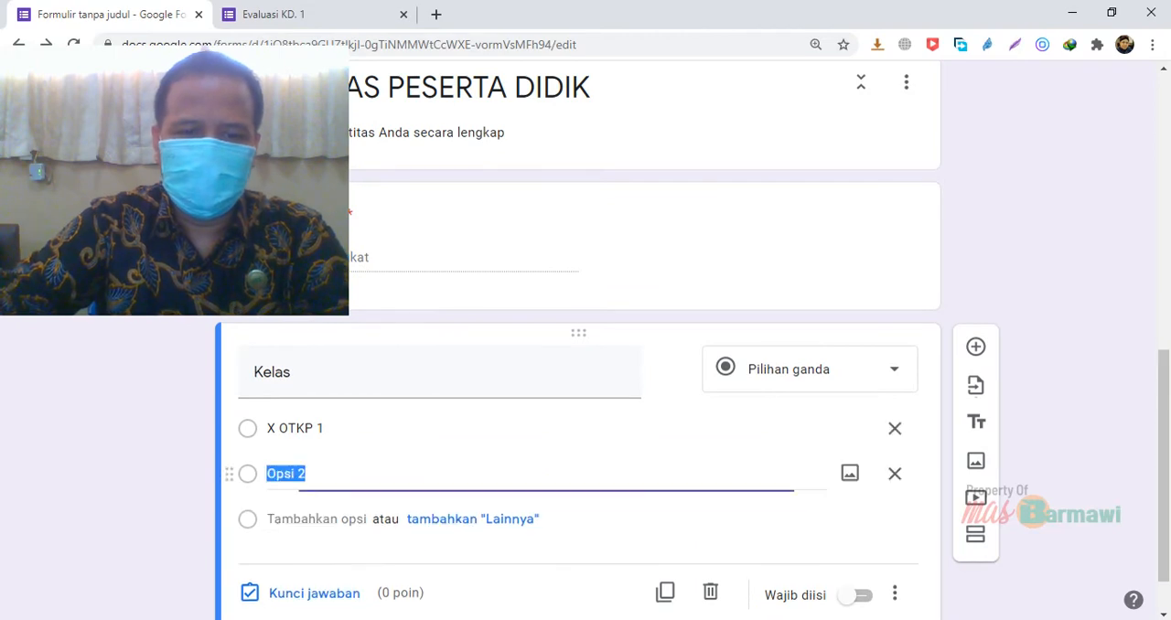
pyautogui.write('X')
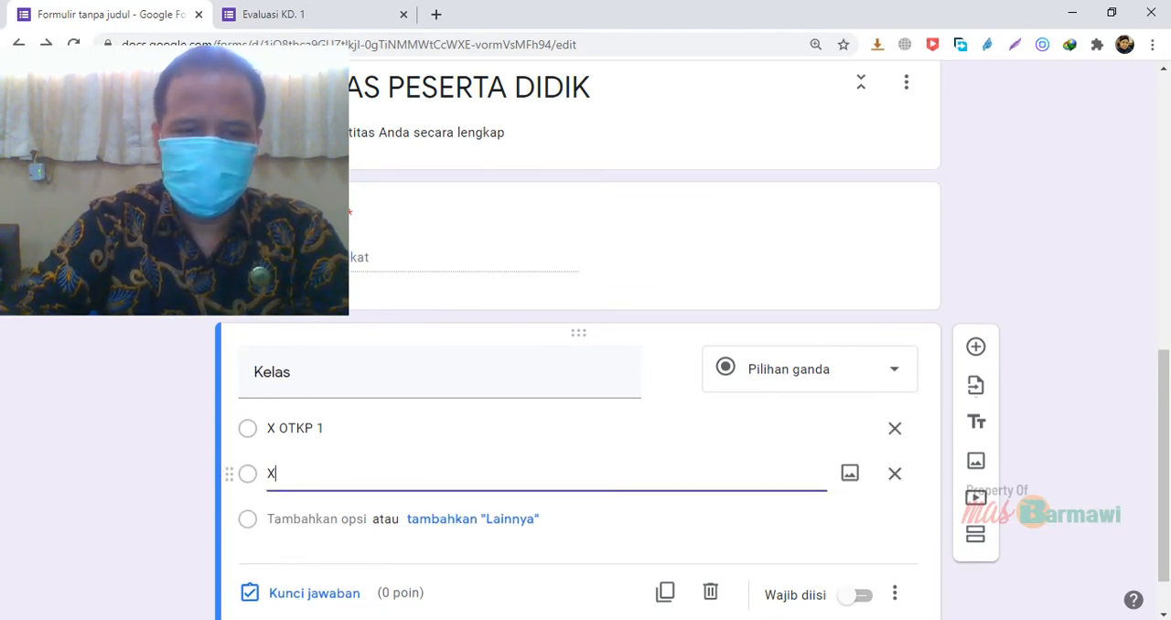
pyautogui.write(' OTKP 2')
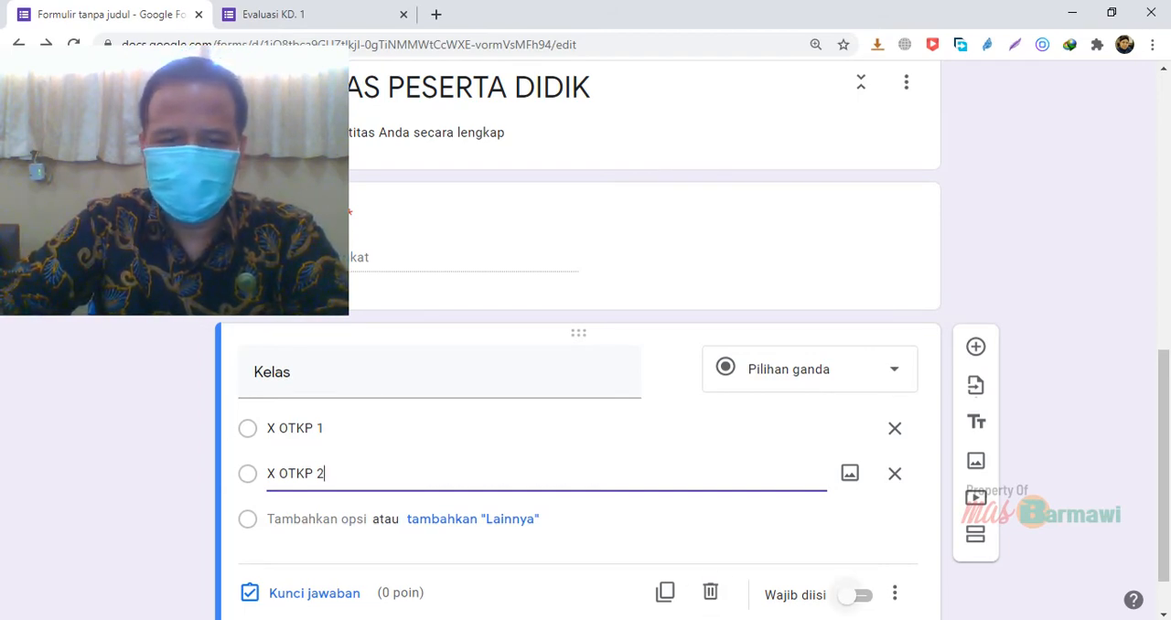
pyautogui.click(851, 596)
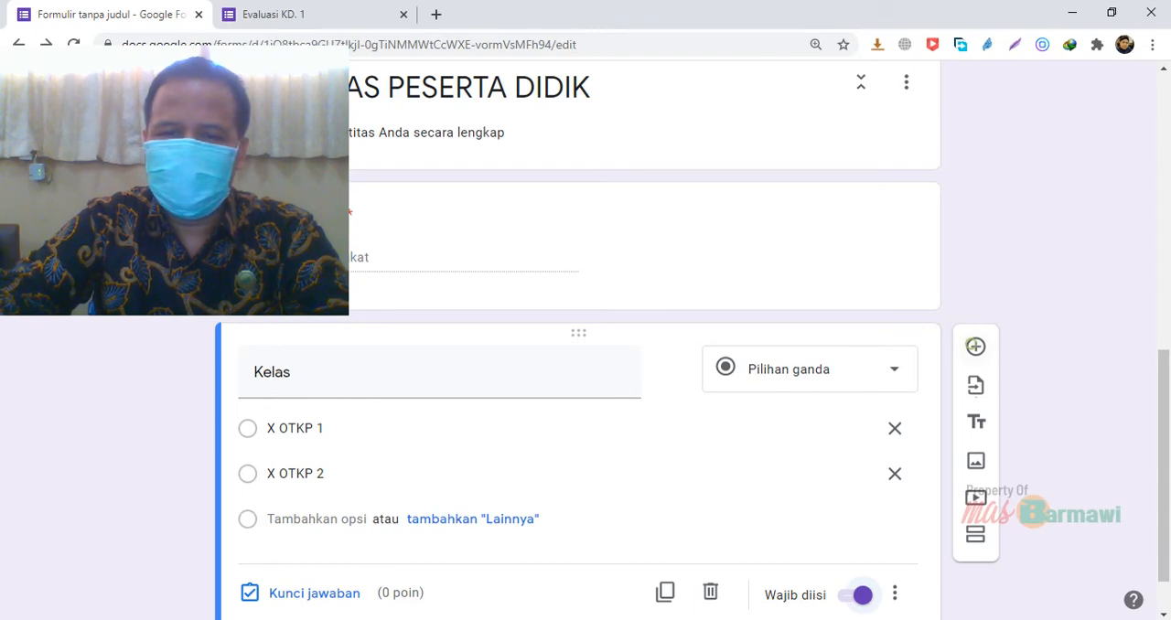
# Add a required (Wajib diisi) short-answer question titled "Nomor Urut Presensi" below the Kelas question
pyautogui.click(975, 345)
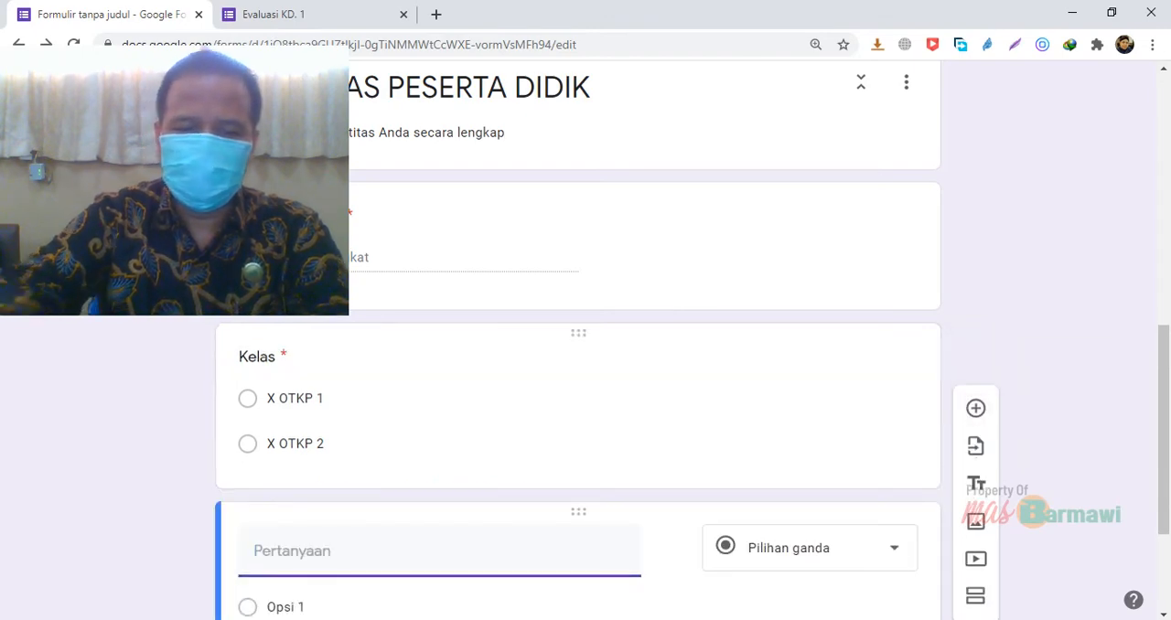
pyautogui.write('No')
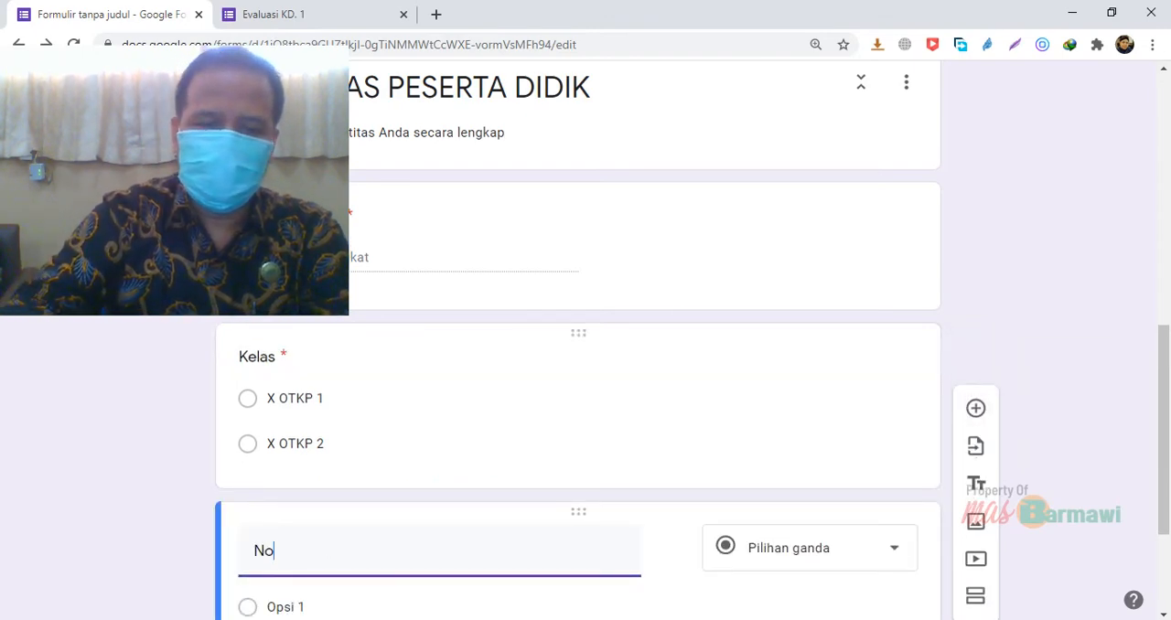
pyautogui.write('mor')
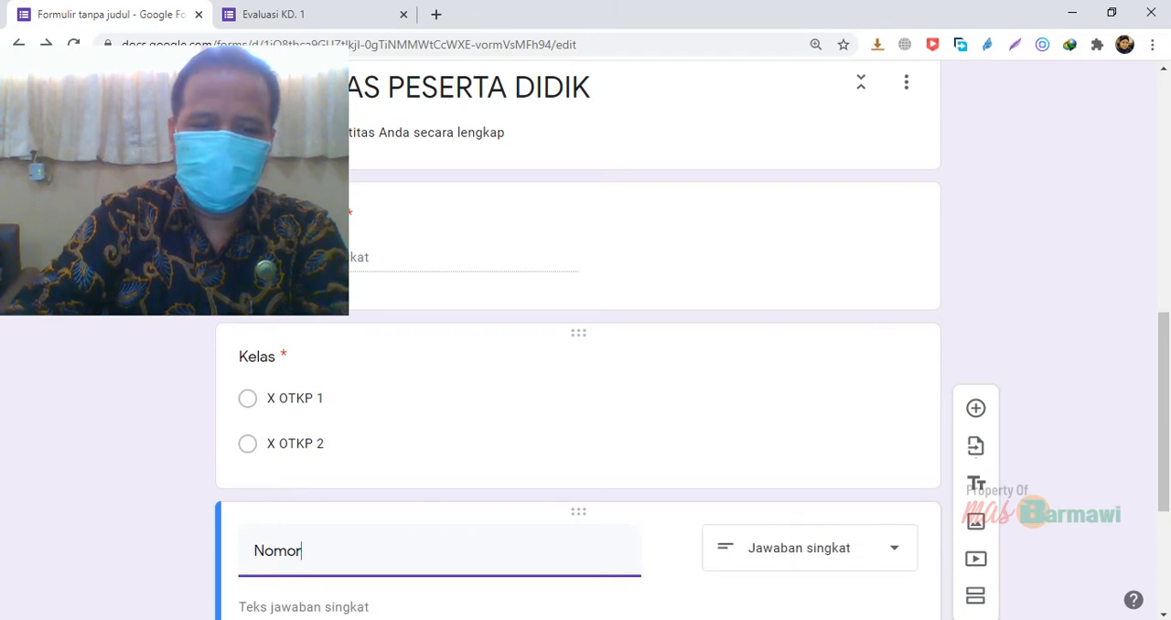
pyautogui.write(' U')
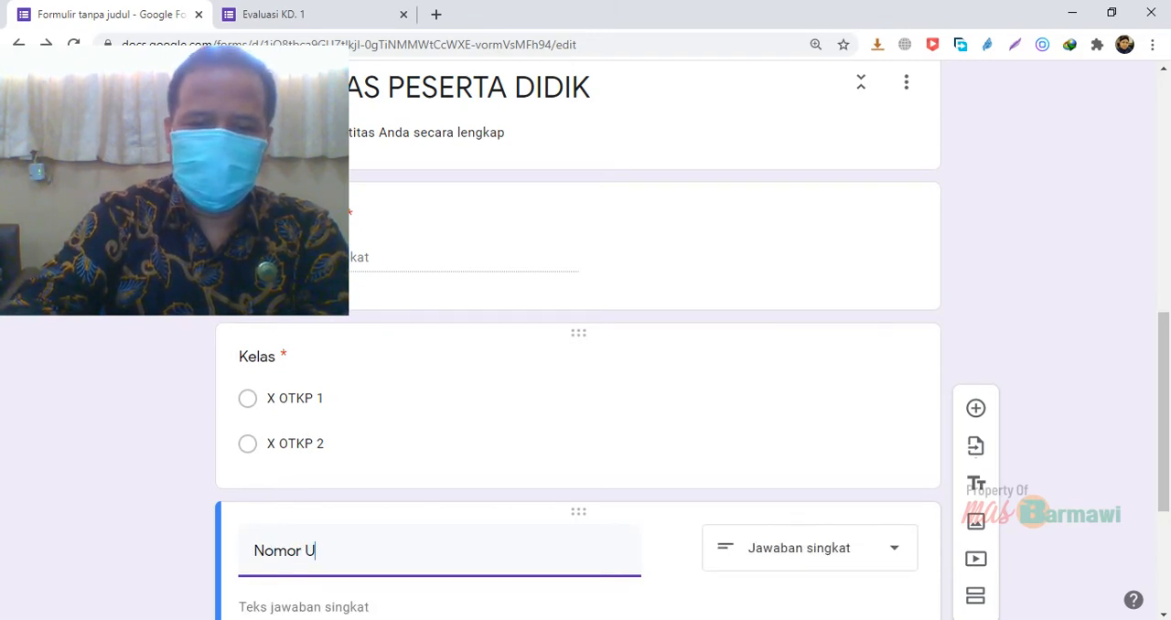
pyautogui.write('rut Presensi')
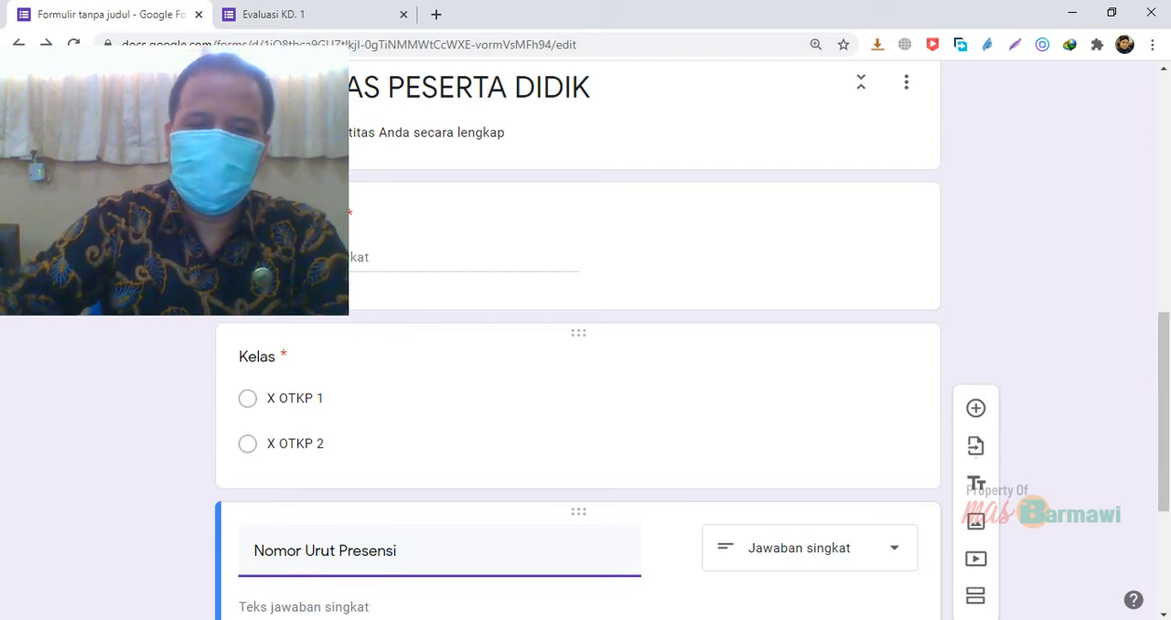
pyautogui.scroll(-3, 975, 485)
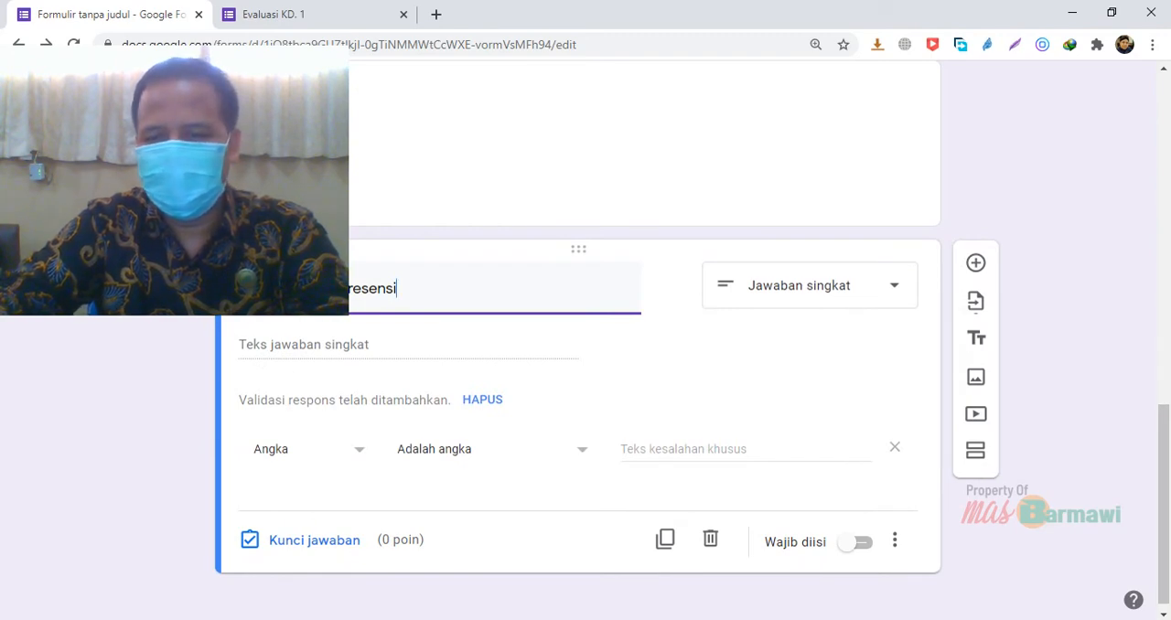
pyautogui.click(856, 542)
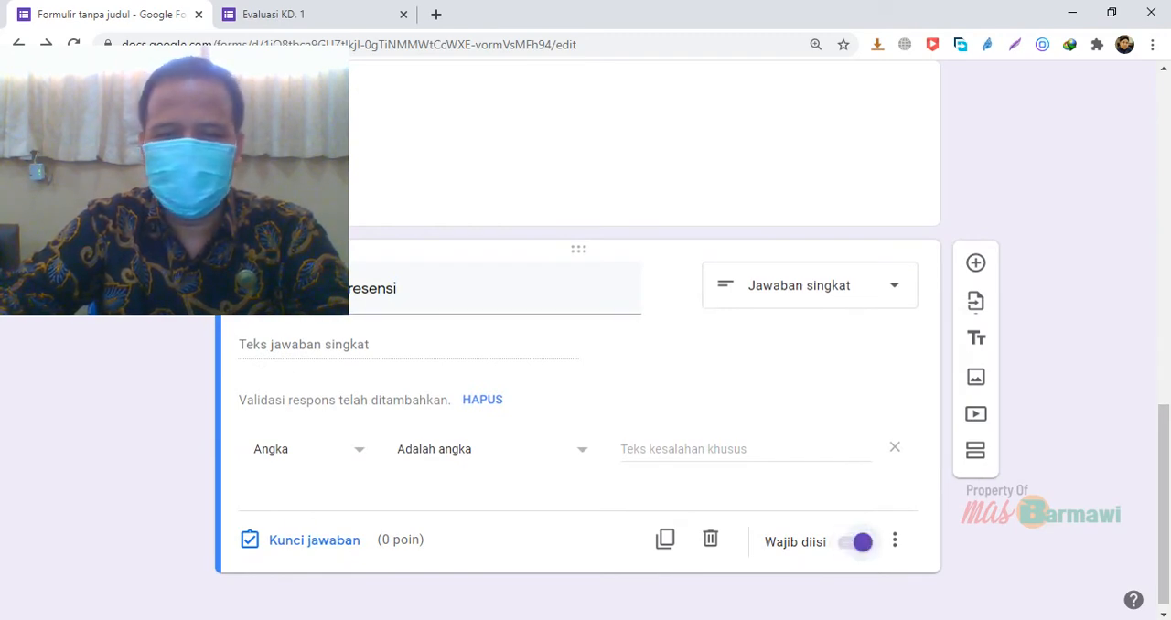
# Add a required (Wajib diisi) short-answer question titled "No. HP/WA" below the Nomor Urut Presensi question
pyautogui.moveTo(1163, 521); pyautogui.dragTo(1164, 528)
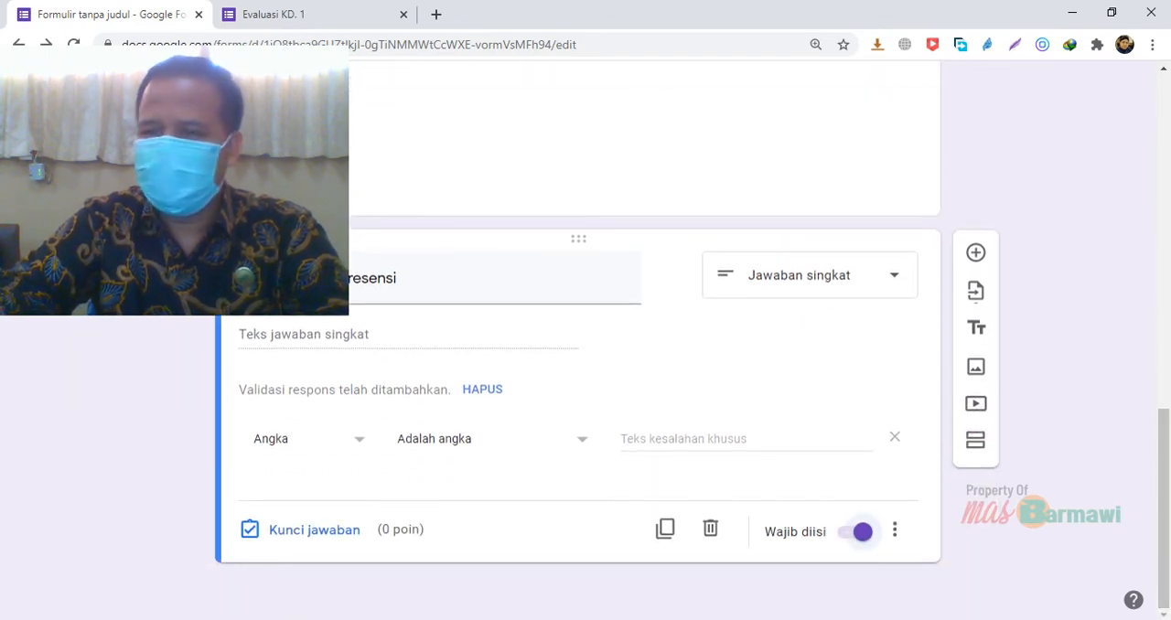
pyautogui.click(975, 252)
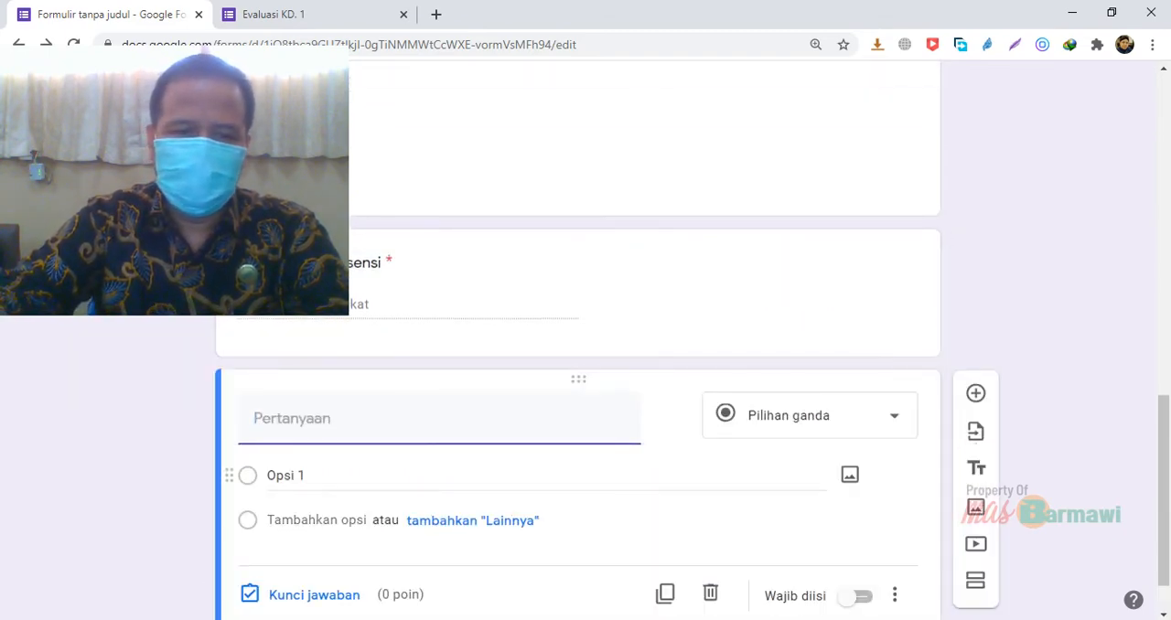
pyautogui.write('No')
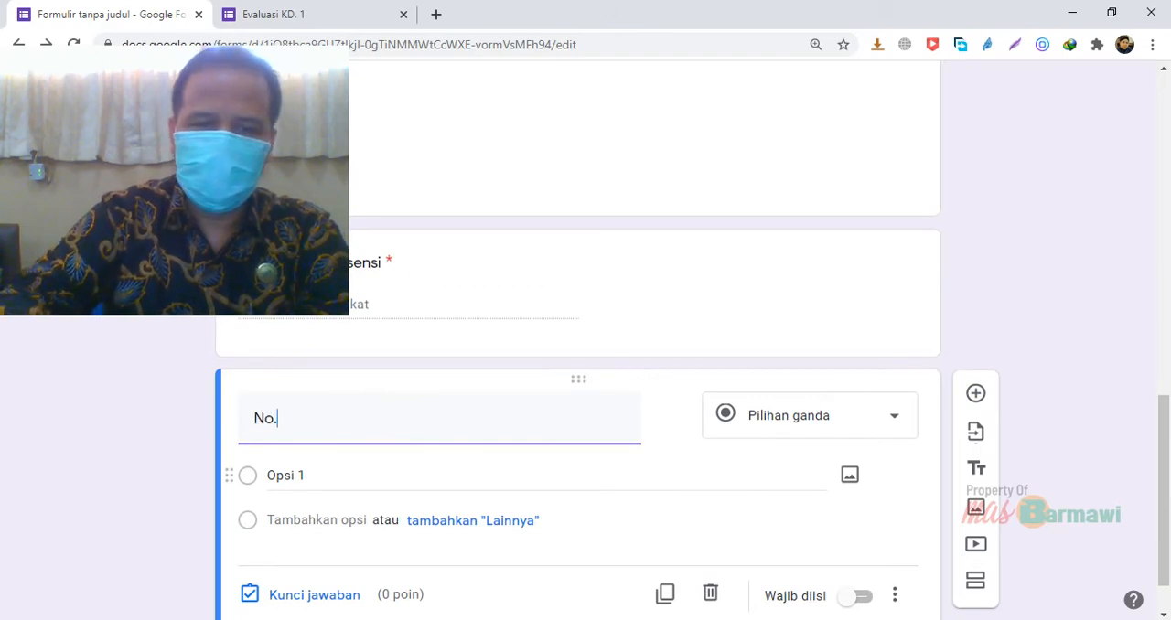
pyautogui.write('.')
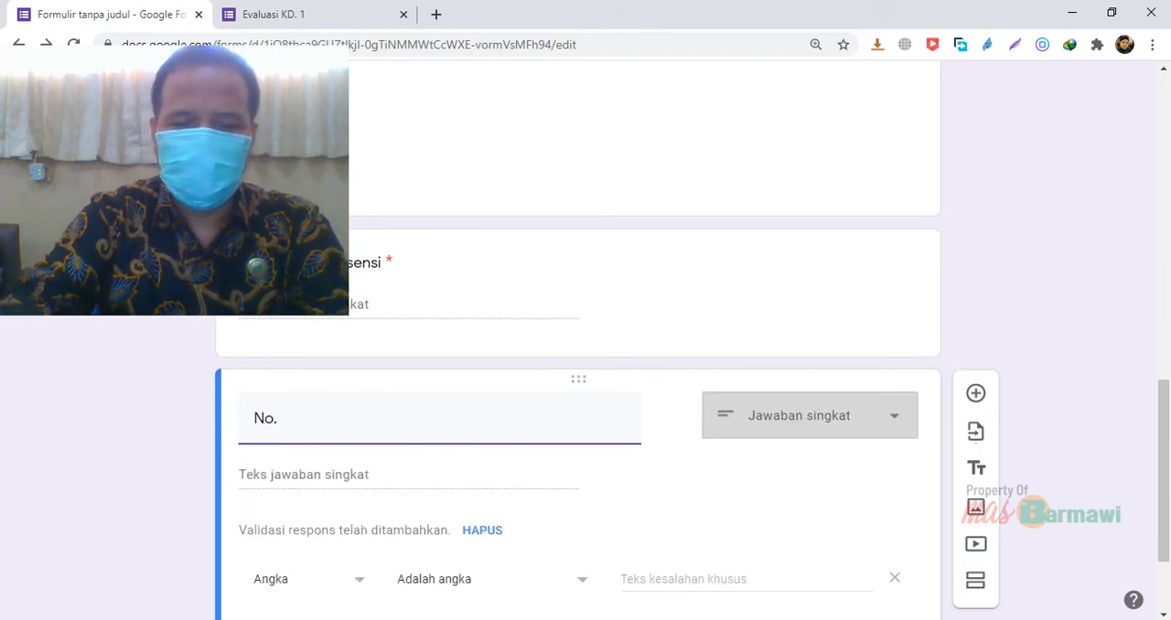
pyautogui.write(' HP/WA')
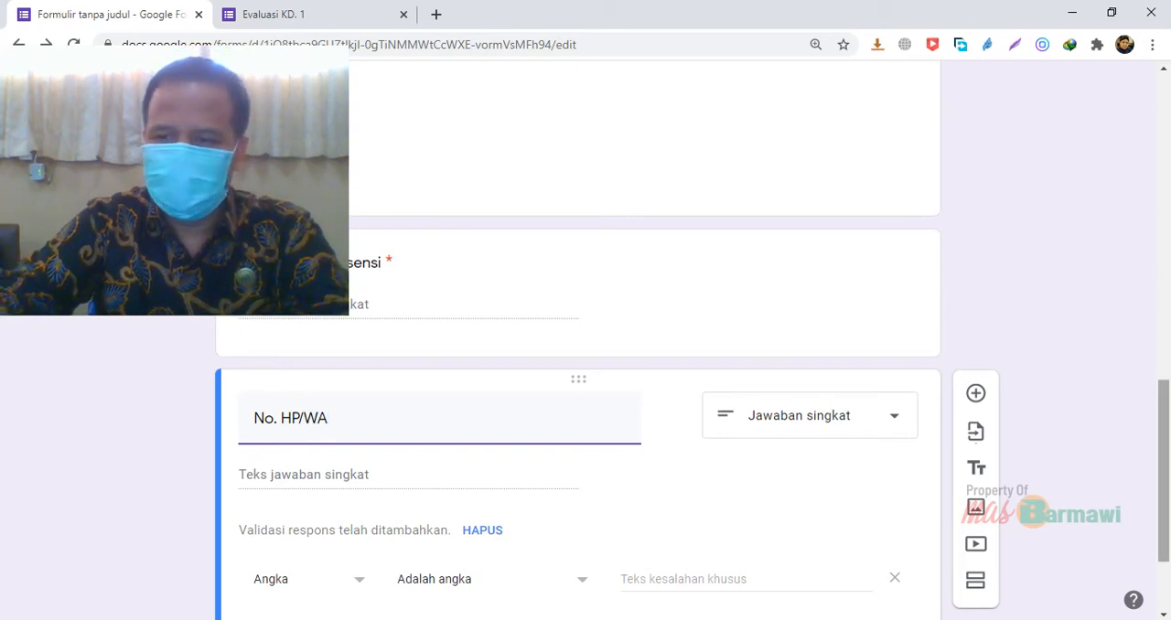
pyautogui.scroll(-2, 586, 365)
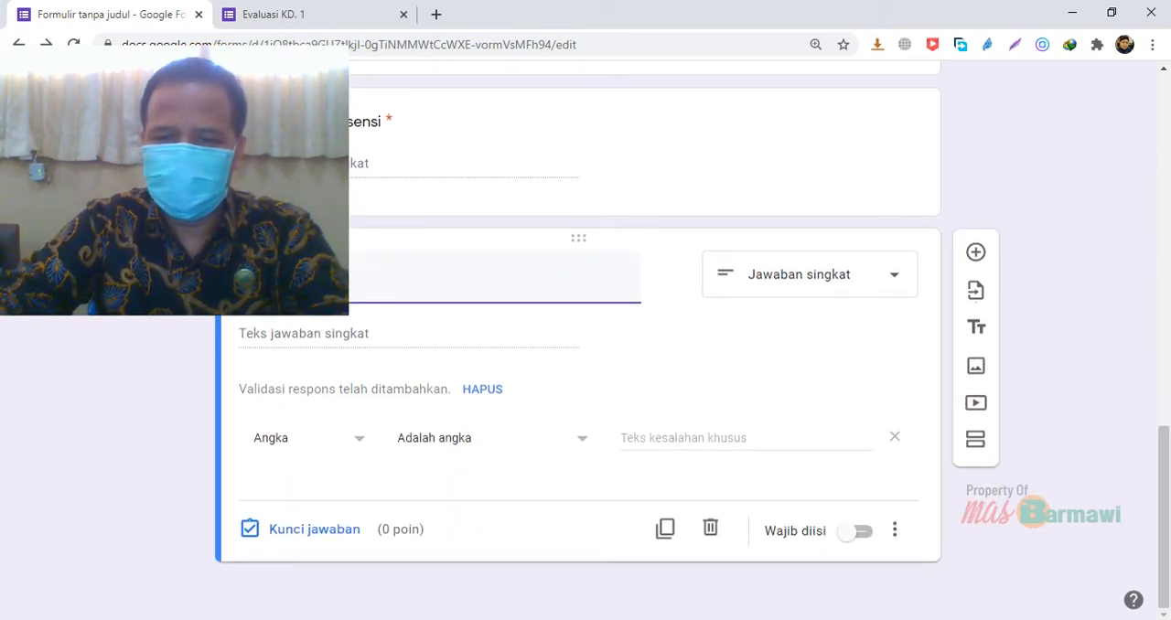
pyautogui.click(850, 532)
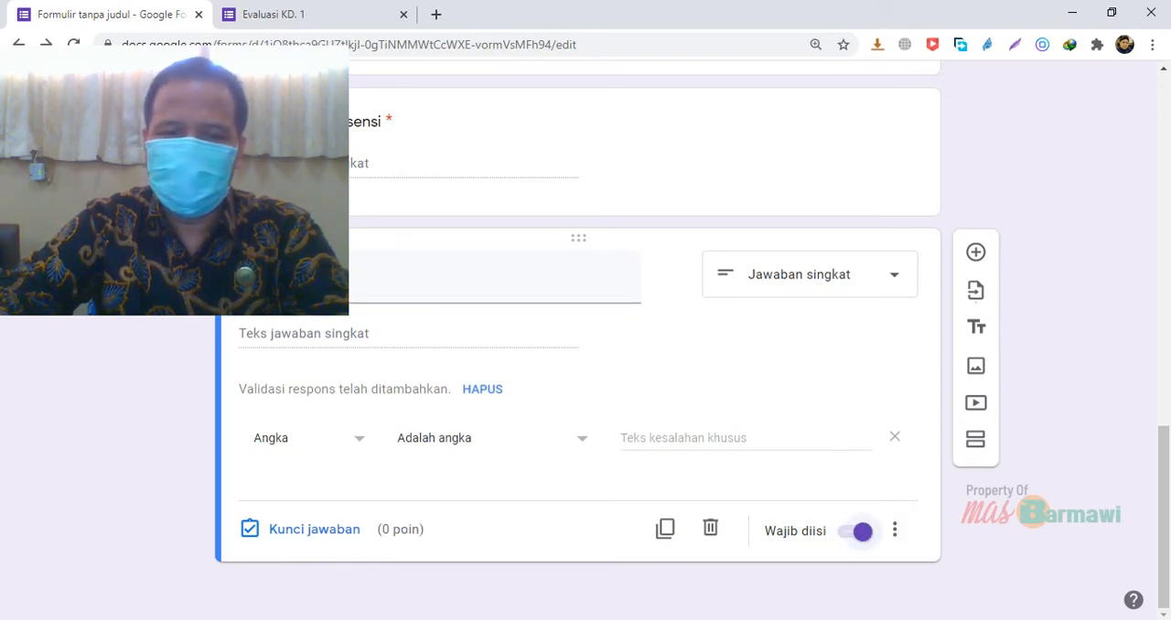
# Switch to the Evaluasi KD. 1 respondent form, reload it and fill in the participant's e-mail address
pyautogui.scroll(8, 585, 366)
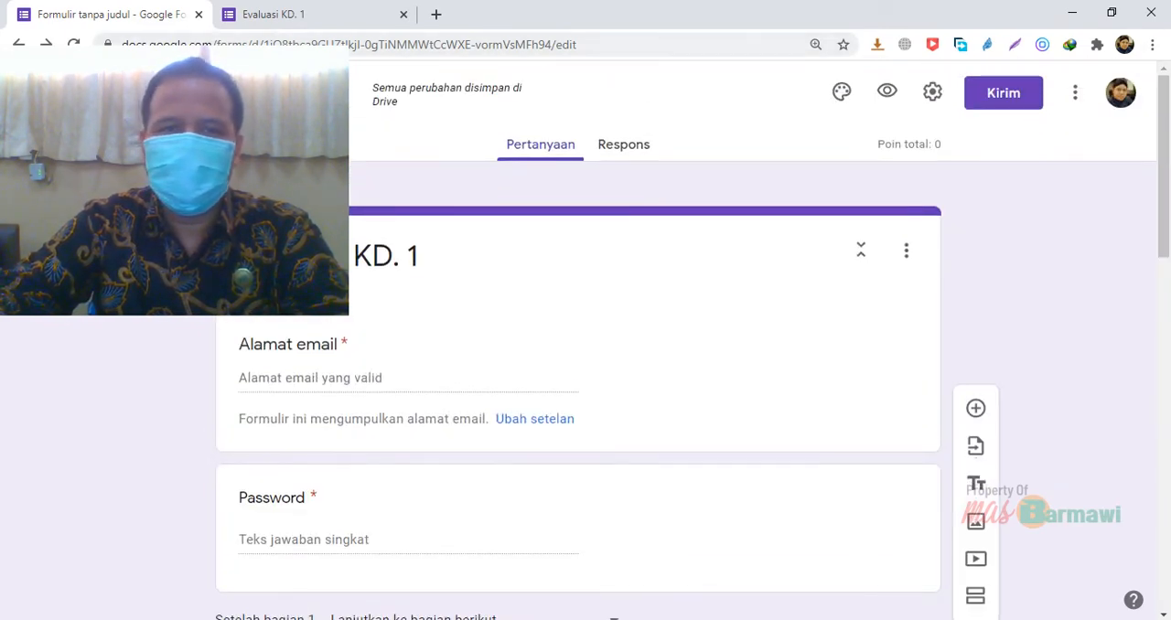
pyautogui.click(343, 24)
pyautogui.moveTo(264, 109); pyautogui.dragTo(1025, 396)
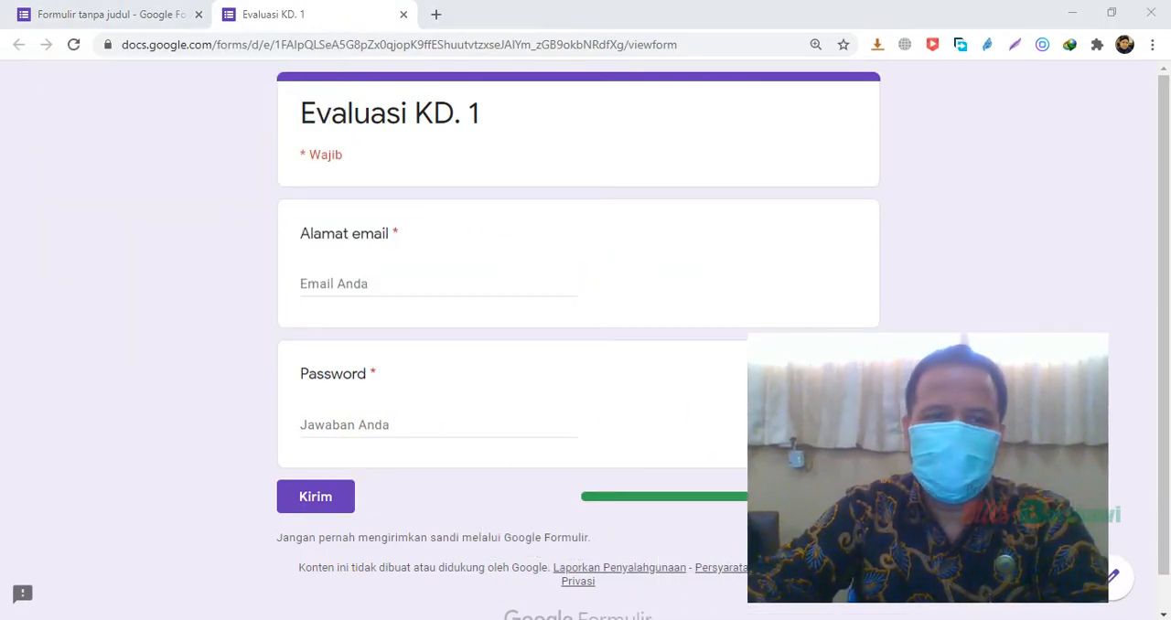
pyautogui.click(75, 45)
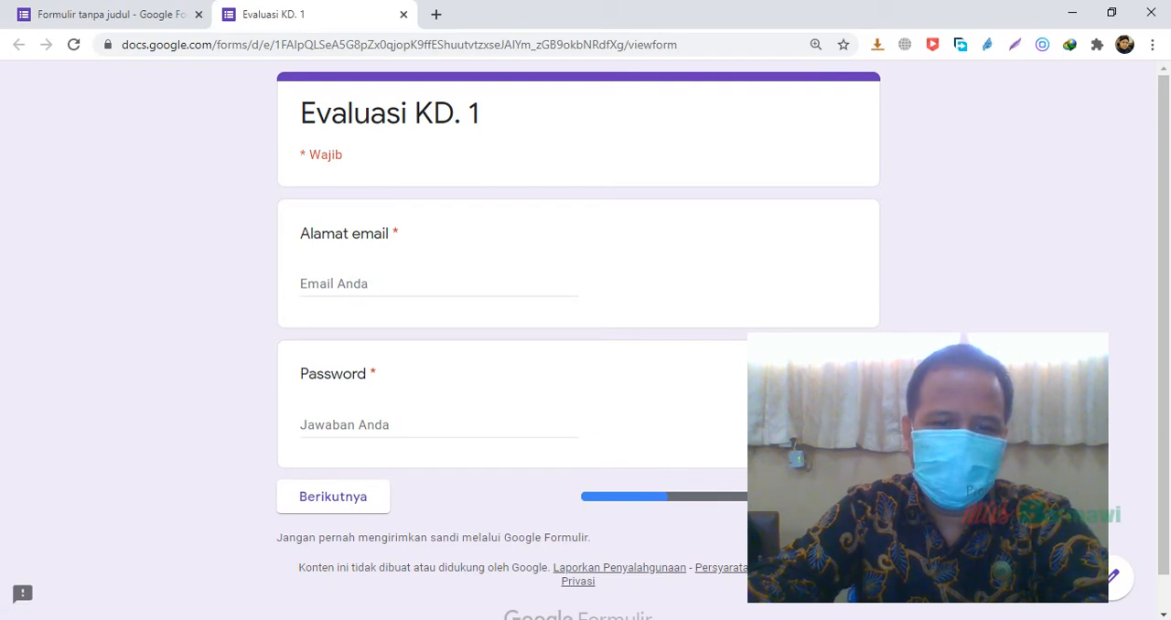
pyautogui.click(362, 280)
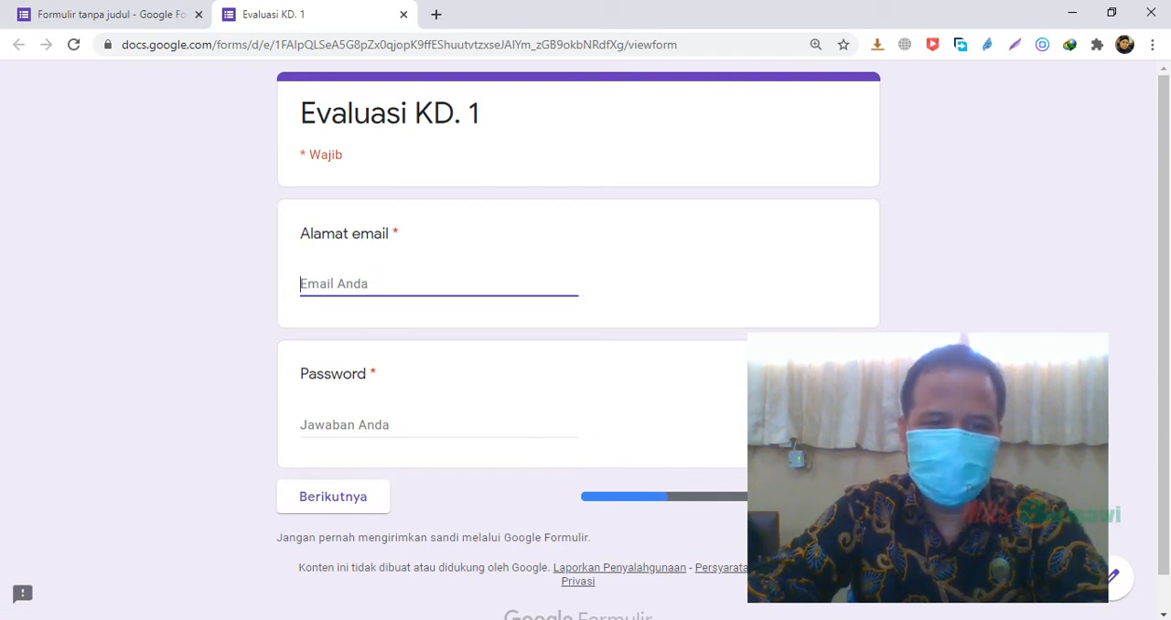
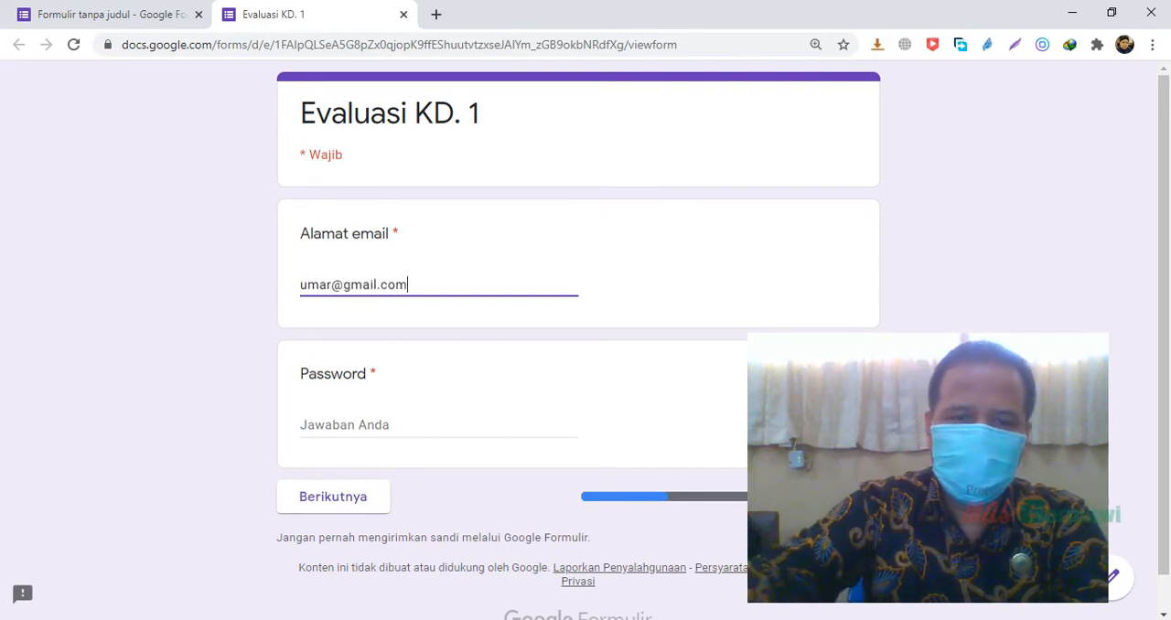
pyautogui.click(339, 424)
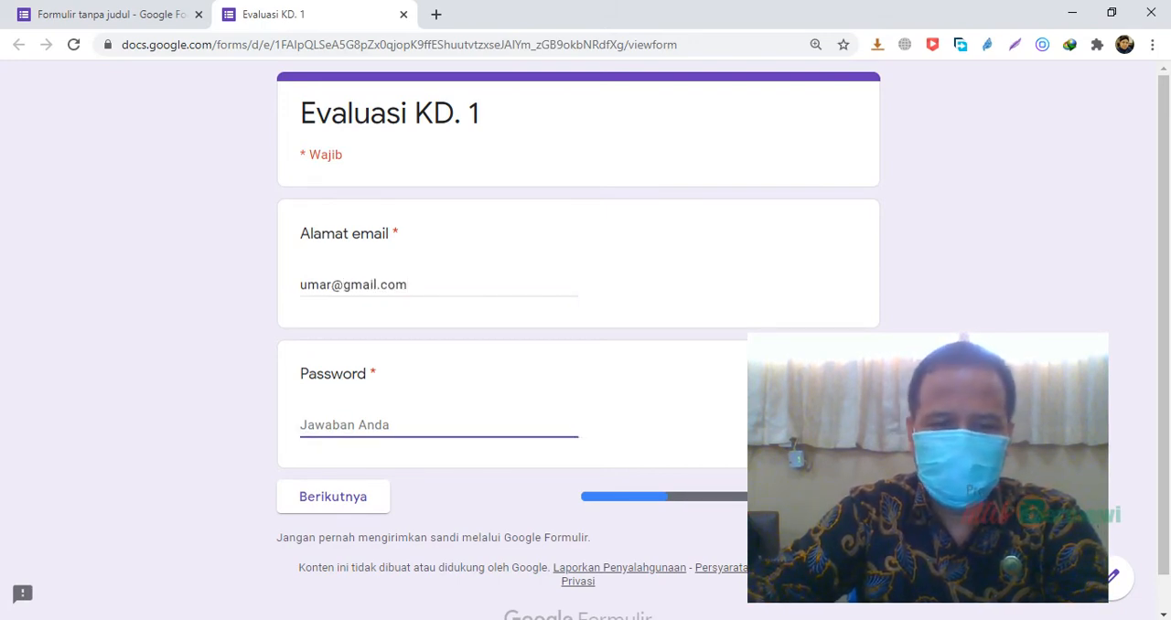
pyautogui.write('p')
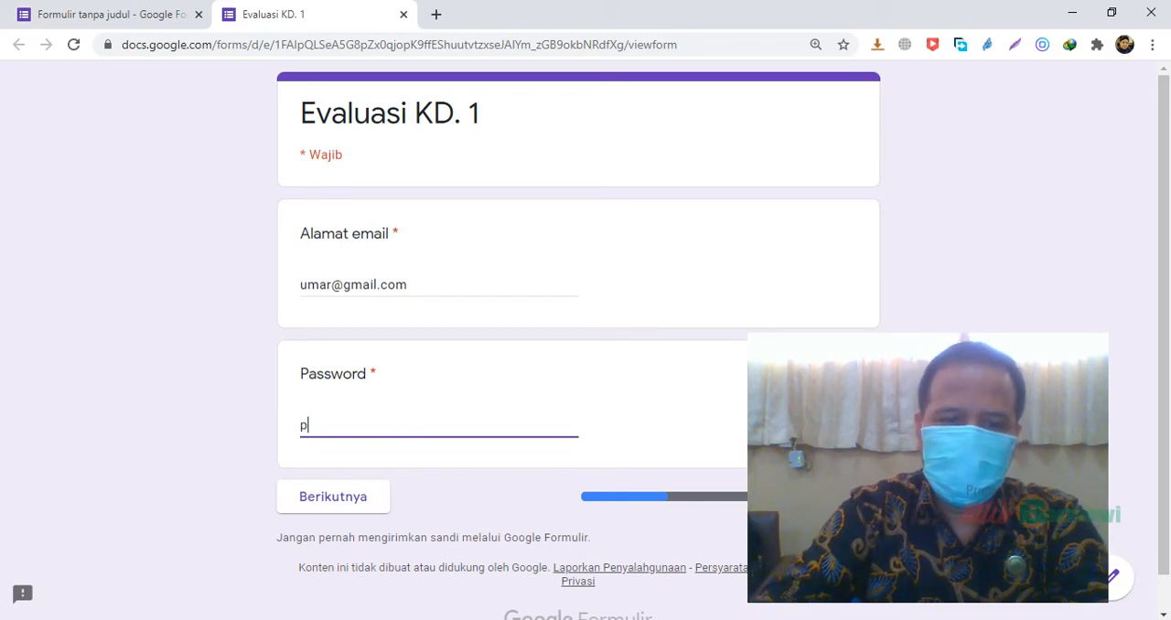
pyautogui.write('ass')
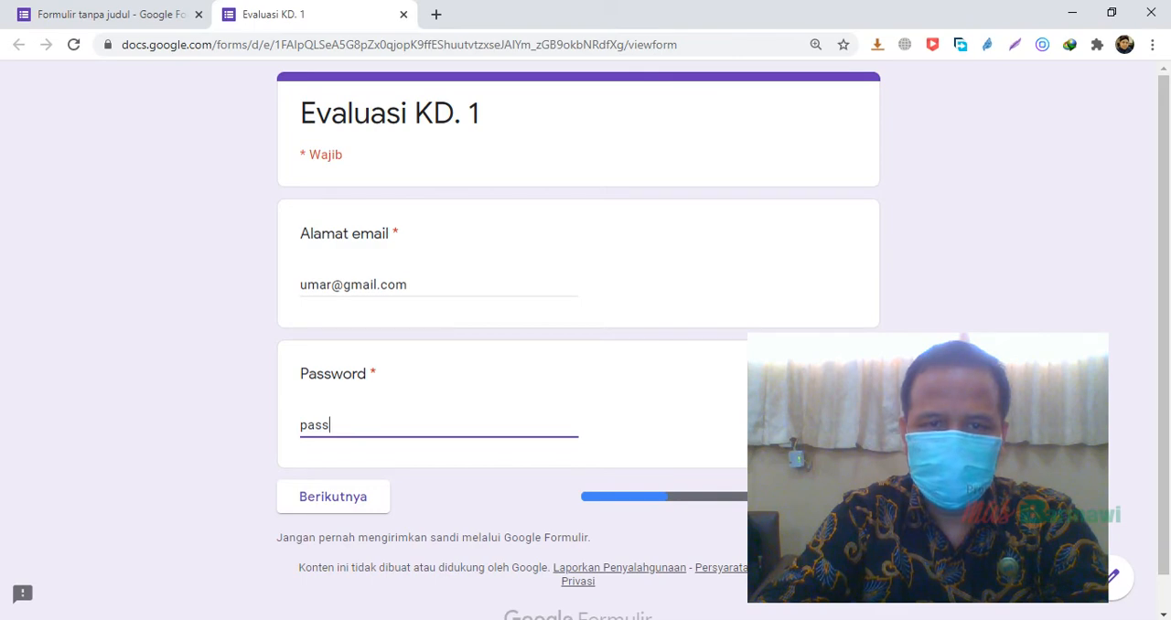
pyautogui.press('BackSpace')
pyautogui.press('BackSpace')
pyautogui.press('BackSpace')
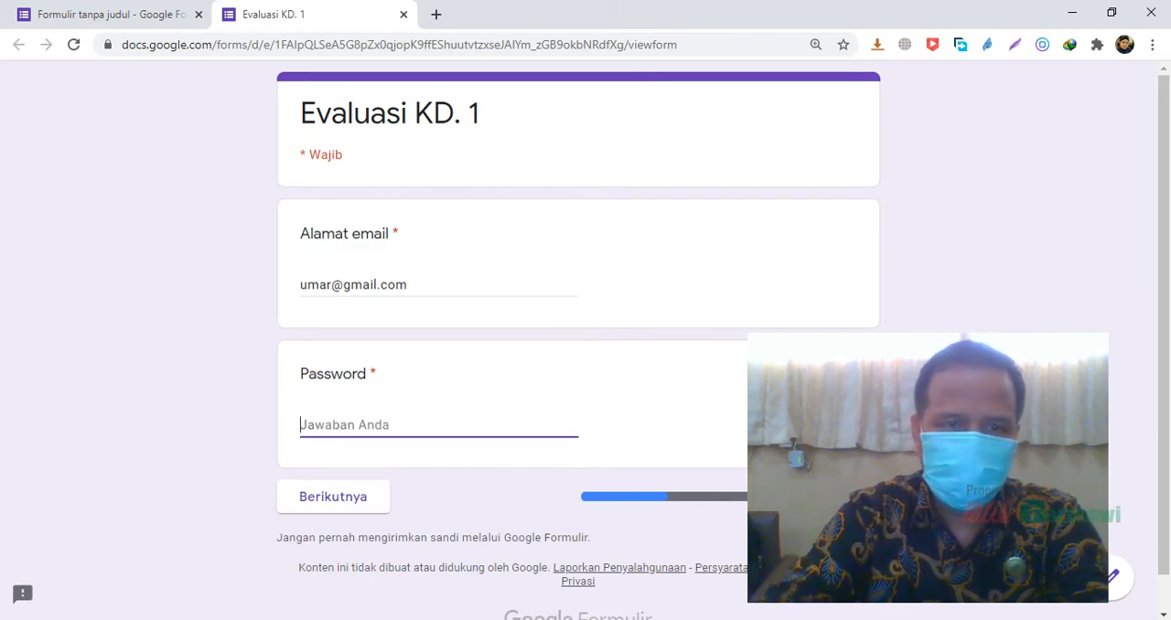
# Check the response validation of the Password question in the form editor
pyautogui.hotkey('ctrl', 'Tab')
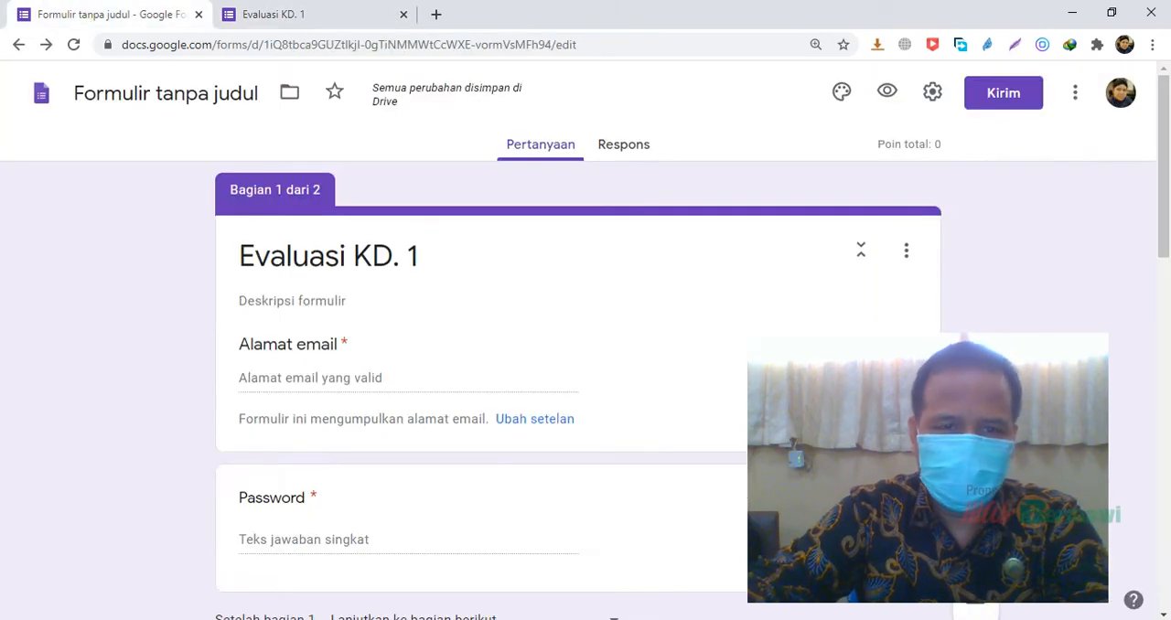
pyautogui.scroll(-3, 586, 366)
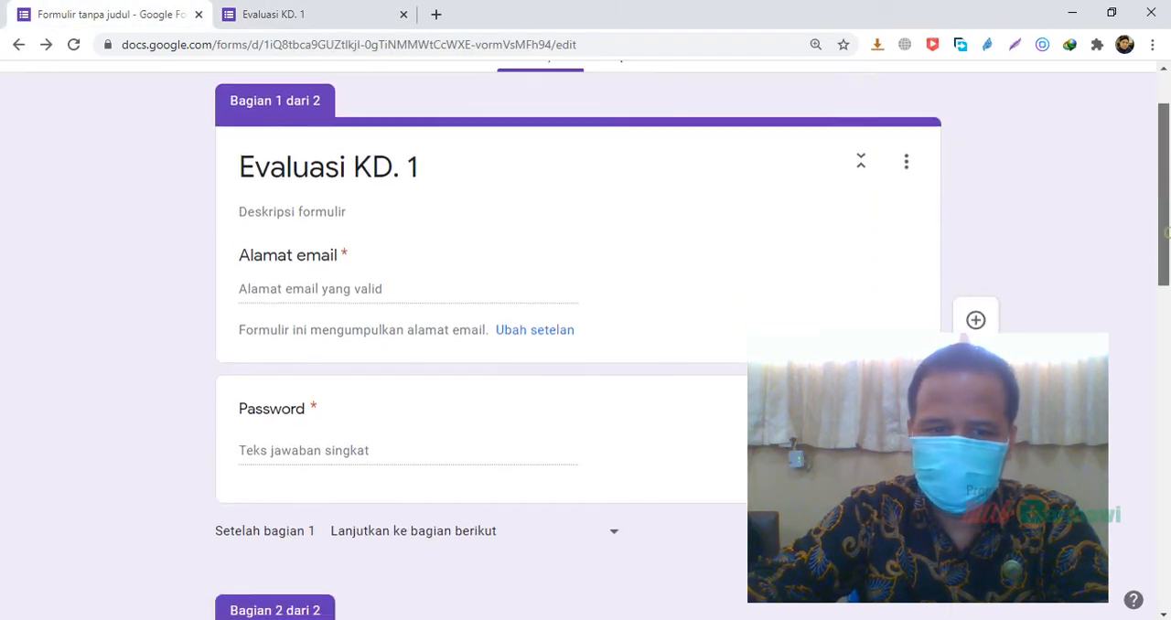
pyautogui.scroll(1, 585, 339)
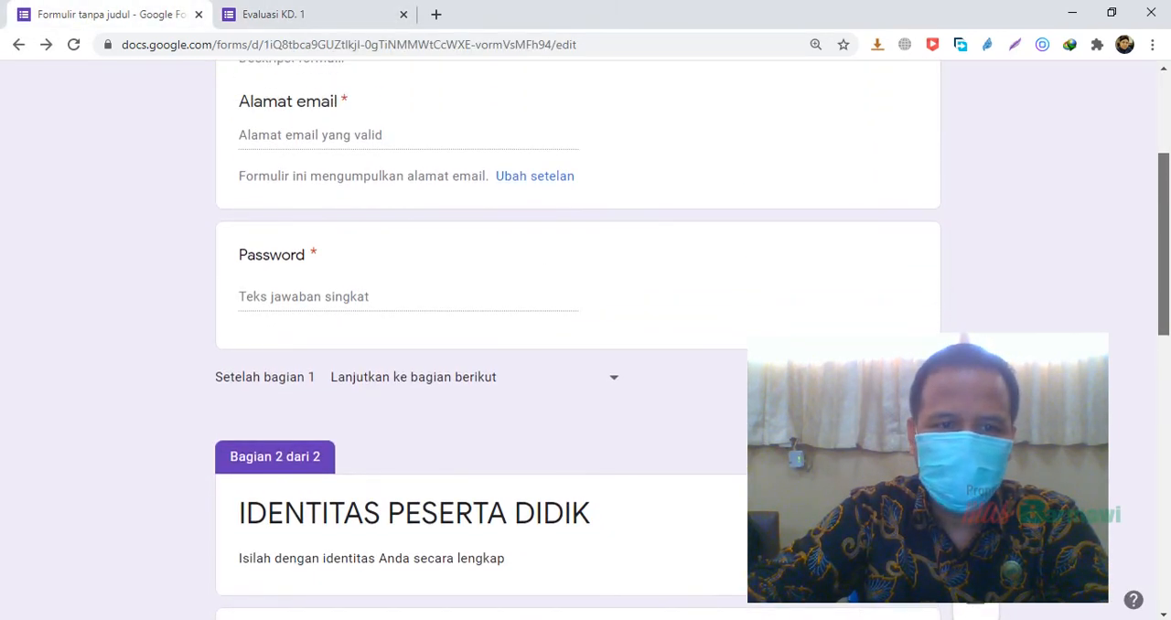
pyautogui.click(378, 292)
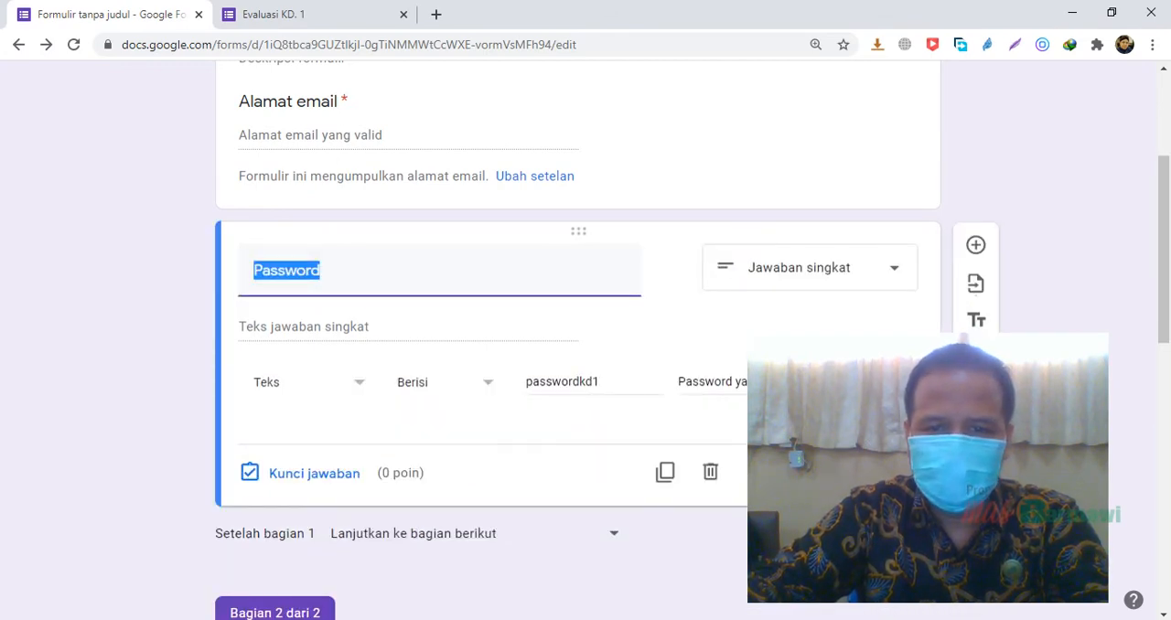
# Enter the quiz password in the Password question of the respondent form and continue to the IDENTITAS PESERTA DIDIK section
pyautogui.click(318, 25)
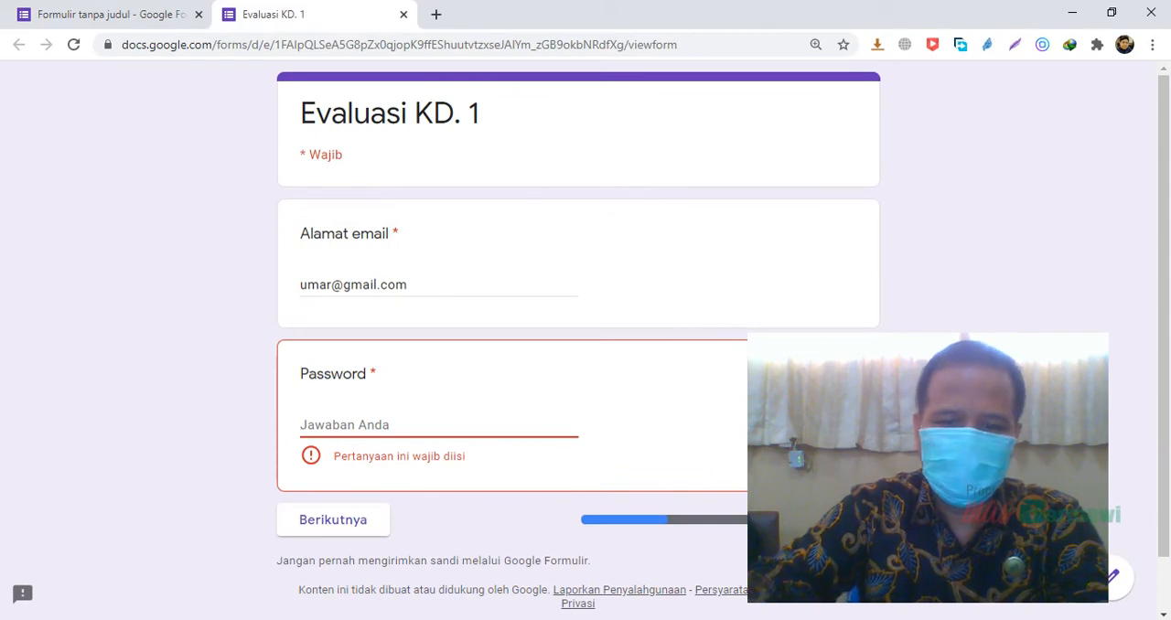
pyautogui.write('passw')
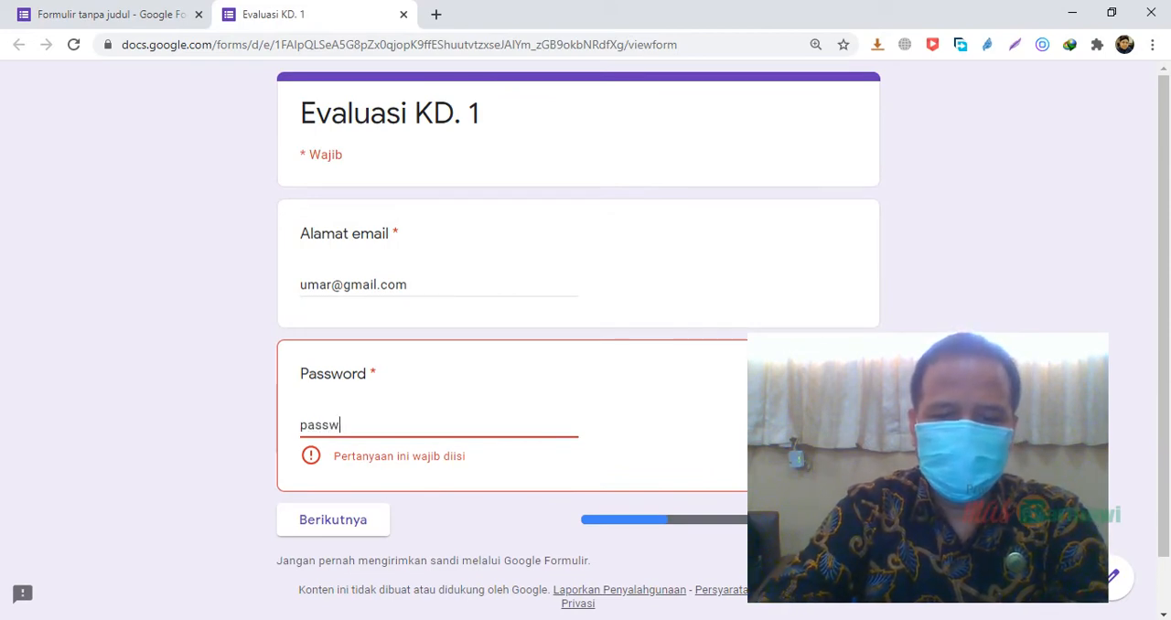
pyautogui.write('ordkd1')
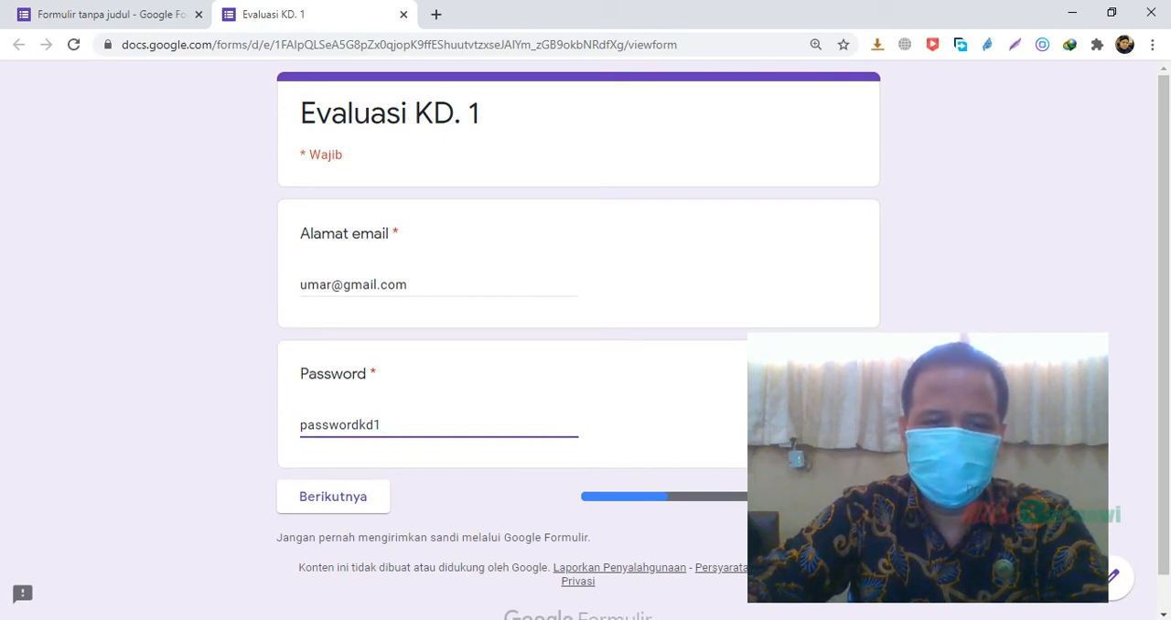
pyautogui.press('Tab')
pyautogui.click(340, 496)
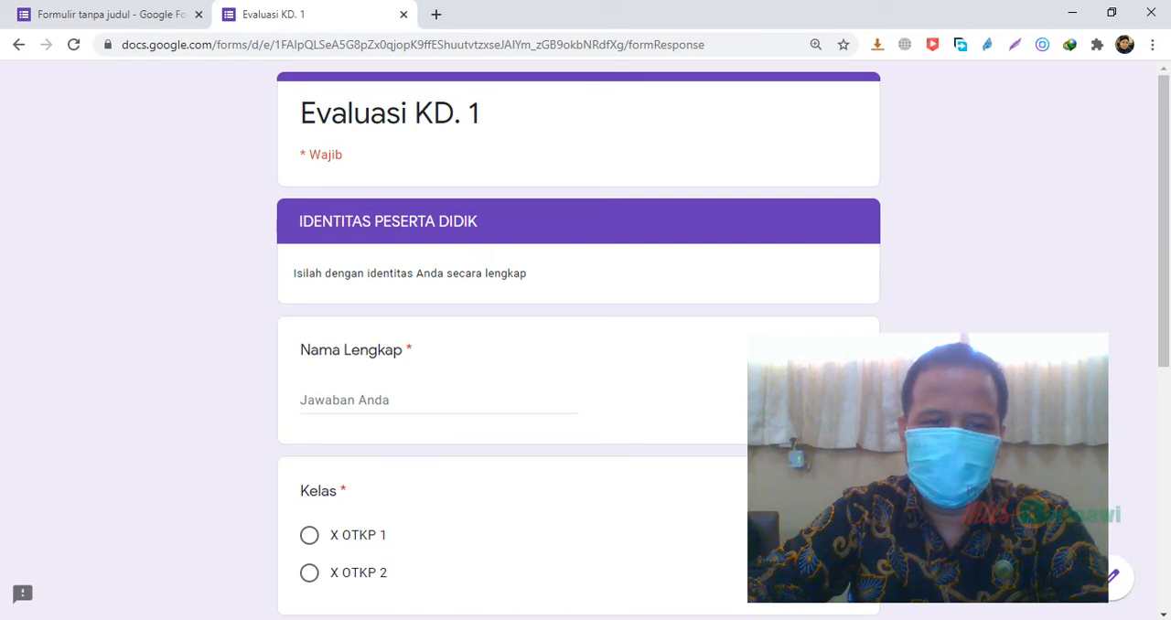
# Fill in the participant's full name, choose X OTKP 1 for Kelas and enter 12 as Nomor Urut Presensi
pyautogui.click(340, 401)
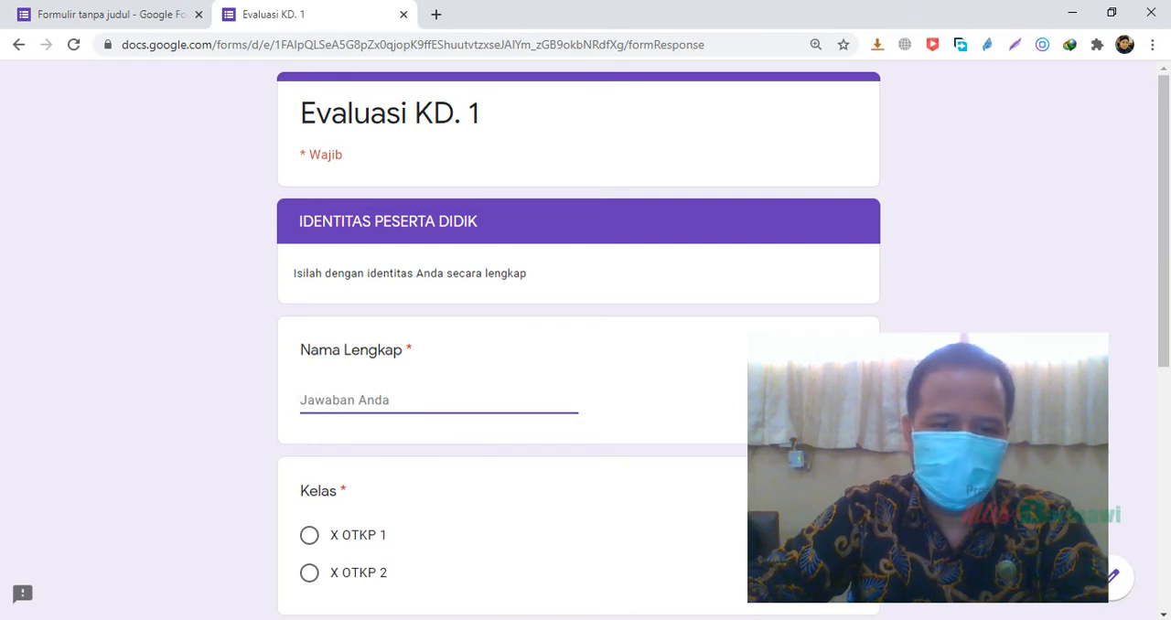
pyautogui.write('jono')
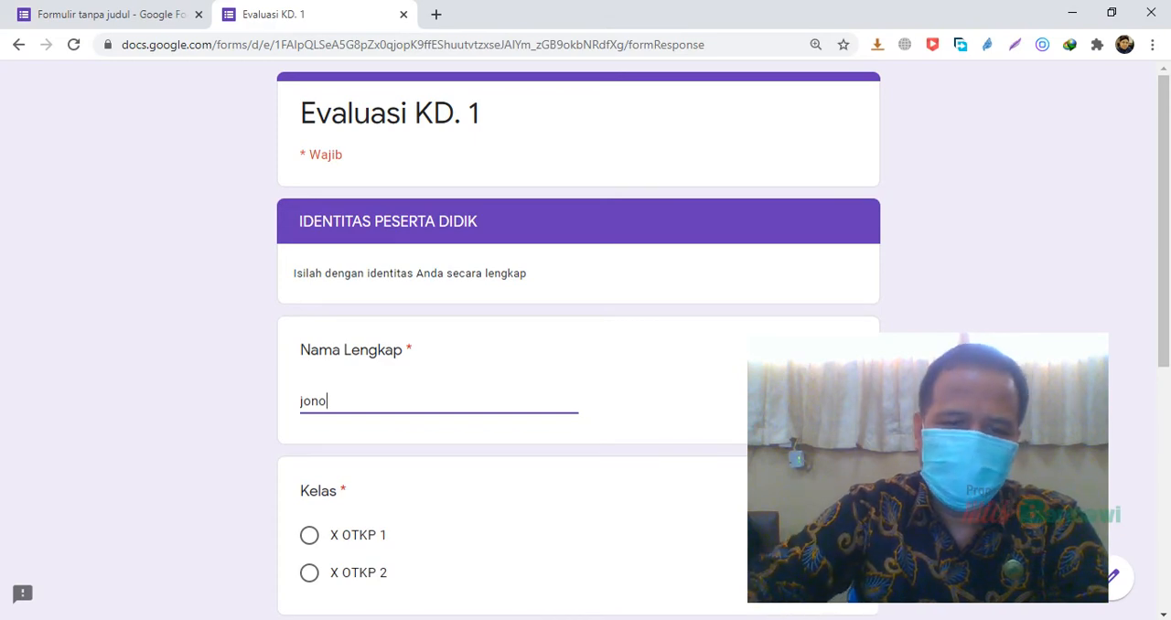
pyautogui.click(308, 537)
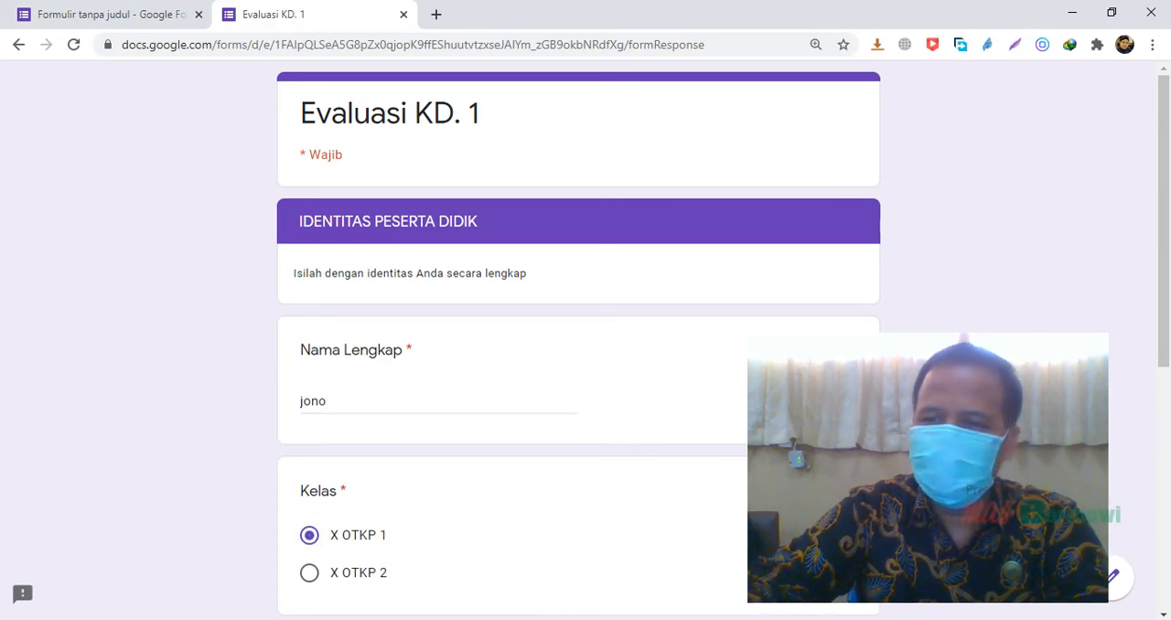
pyautogui.scroll(-4, 578, 338)
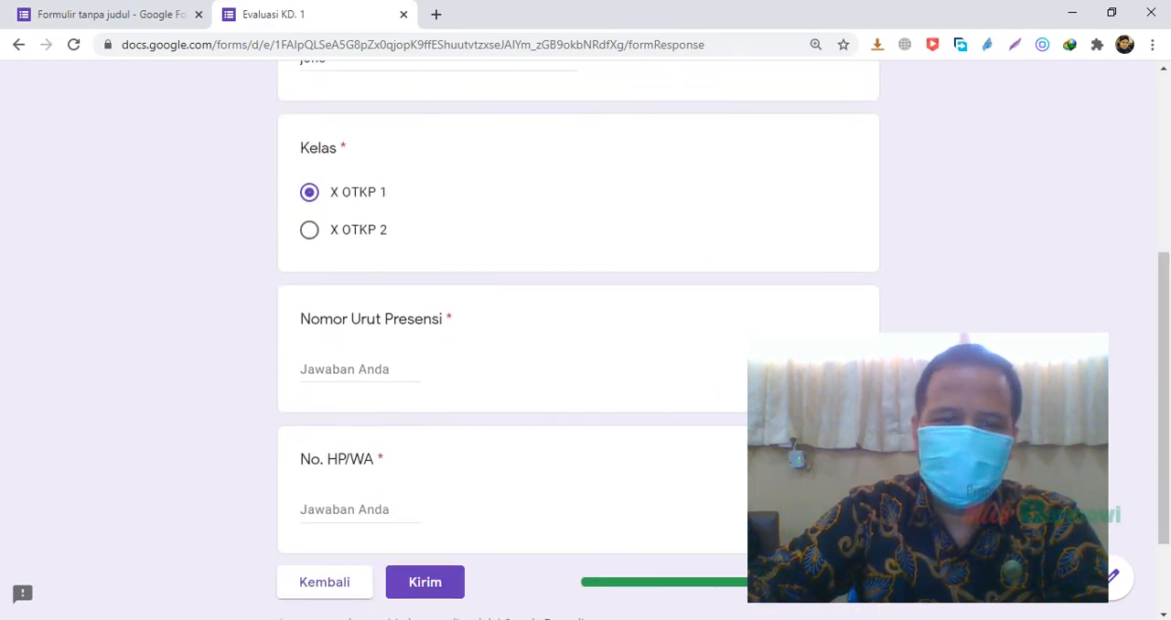
pyautogui.click(316, 369)
pyautogui.write('12')
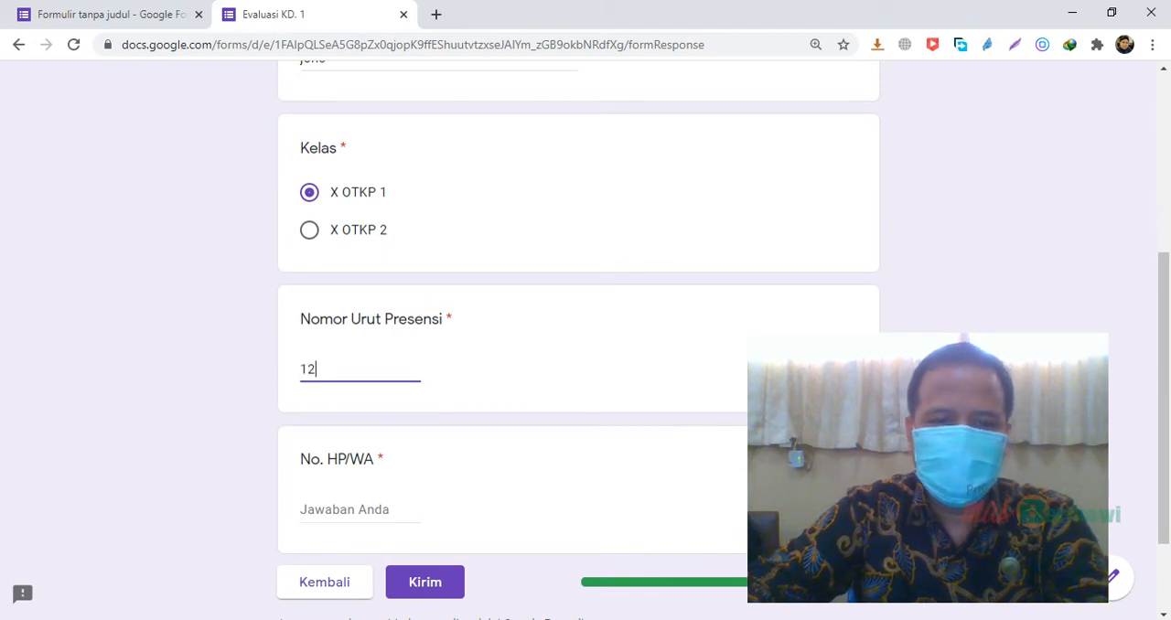
# Test the No. HP/WA validation with a phone number ending in "-=", and remove those two symbols so only digits remain
pyautogui.click(352, 510)
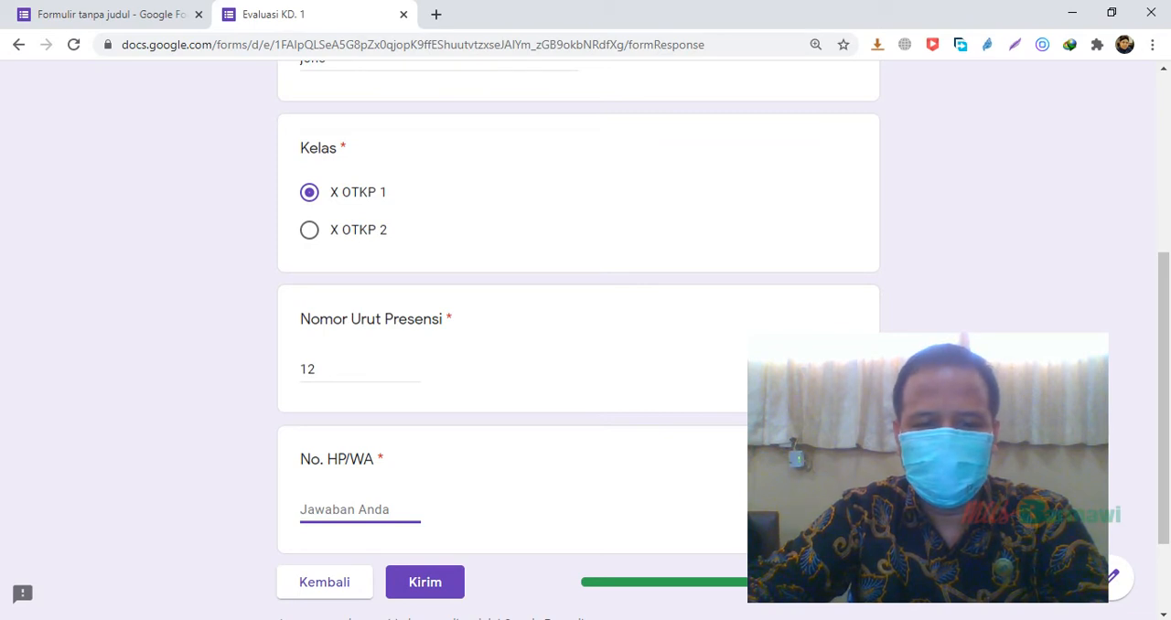
pyautogui.write('34567890-=')
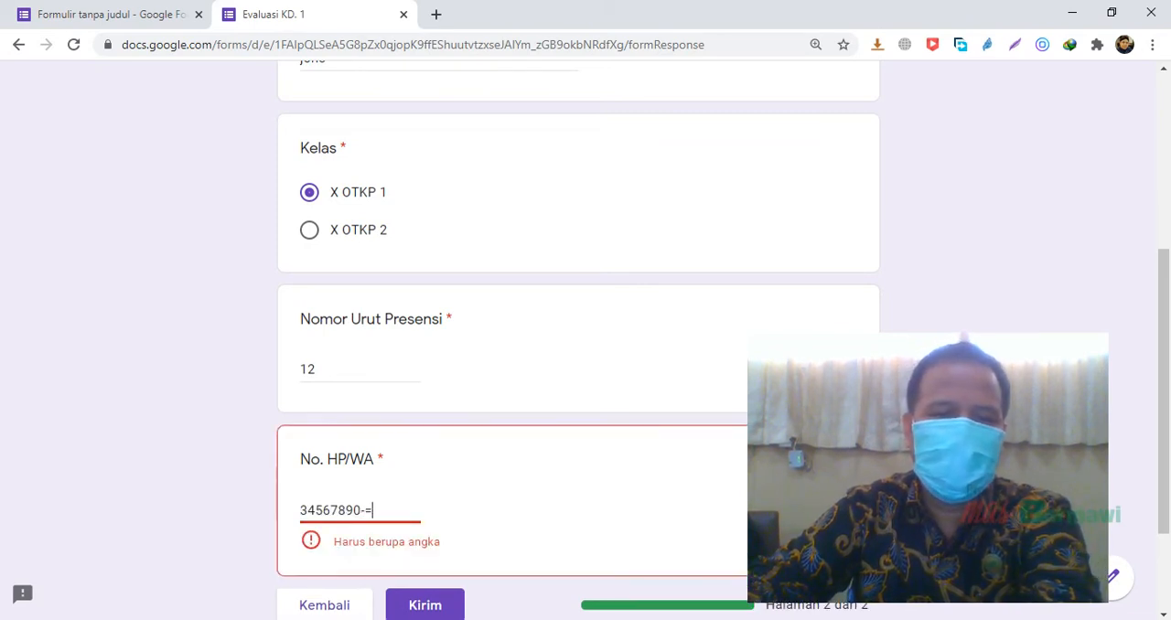
pyautogui.press('BackSpace')
pyautogui.press('BackSpace')
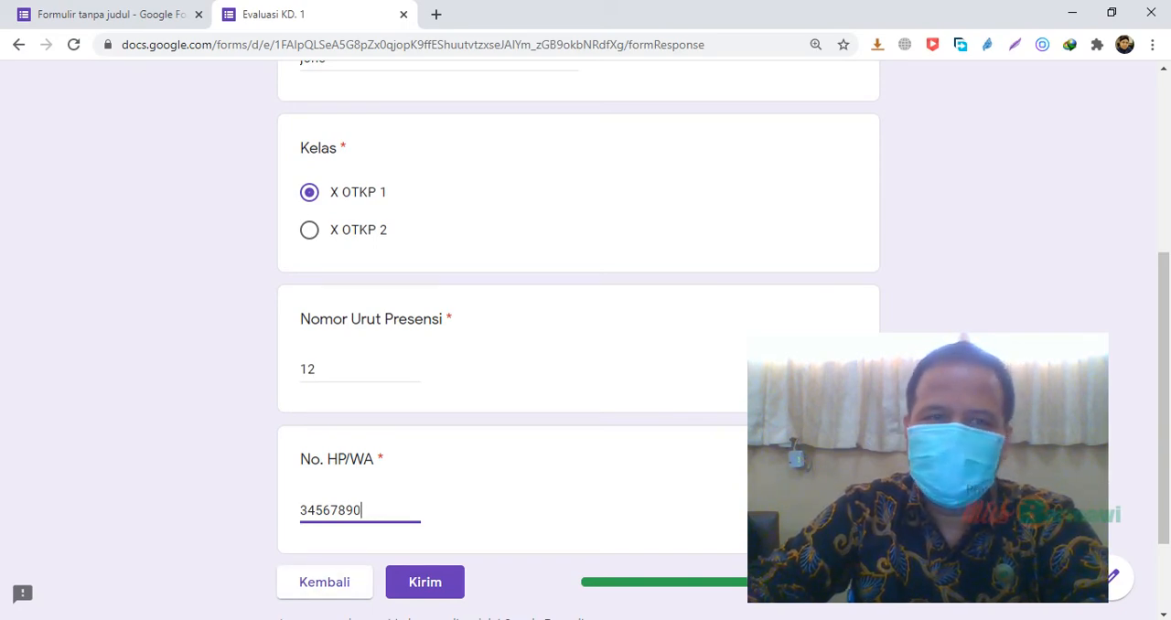
# Switch back to the form editor and go to the No. HP/WA question at the end of the form
pyautogui.click(136, 14)
pyautogui.scroll(-9, 578, 357)
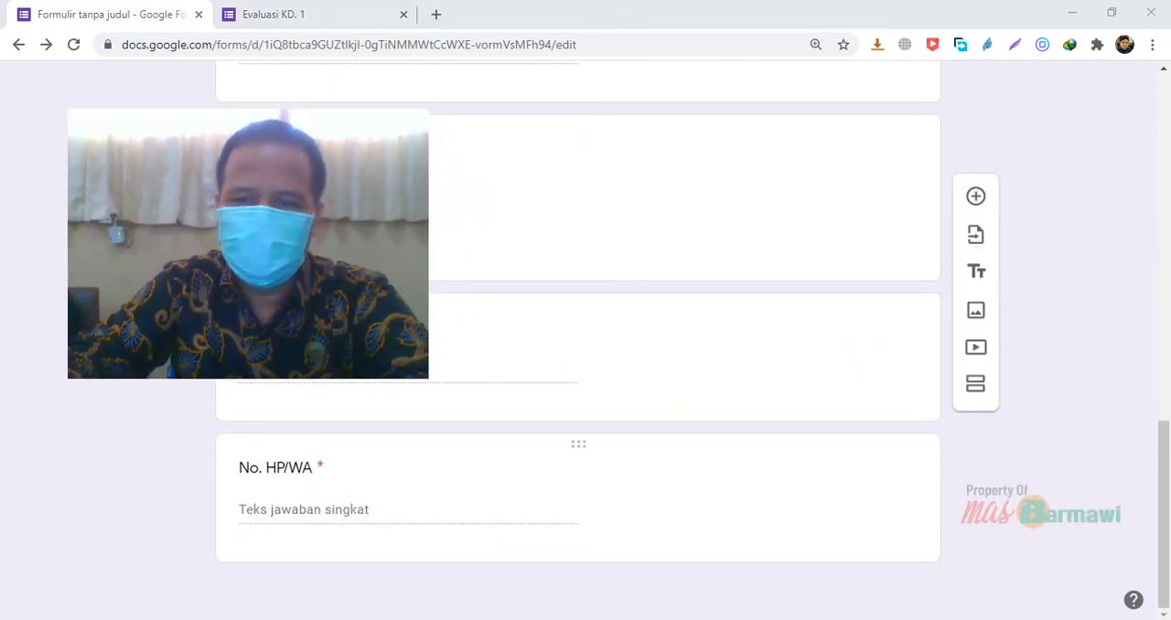
# Add a new section to the form and locate it between the Password and IDENTITAS PESERTA DIDIK sections
pyautogui.click(980, 385)
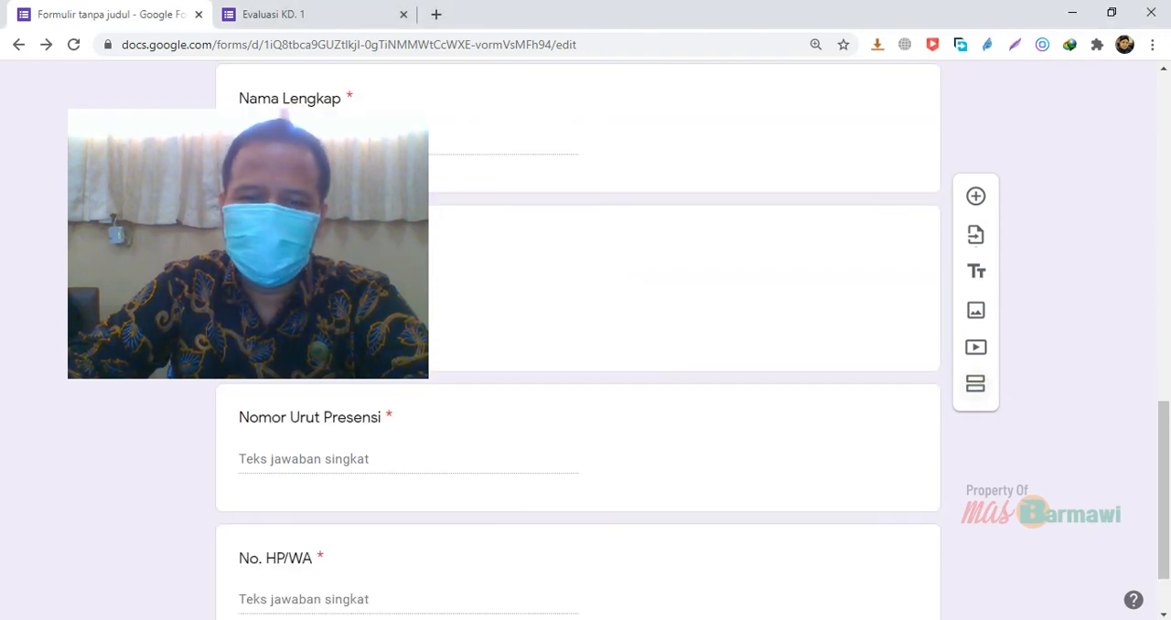
pyautogui.moveTo(1166, 409); pyautogui.dragTo(1167, 437)
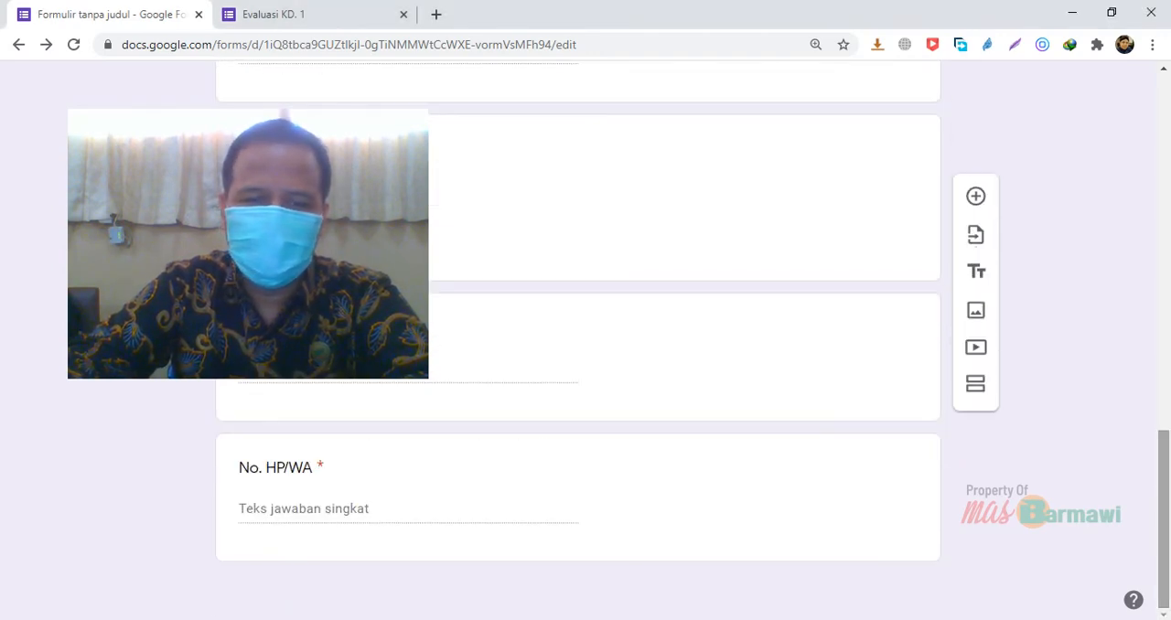
pyautogui.scroll(12, 687, 357)
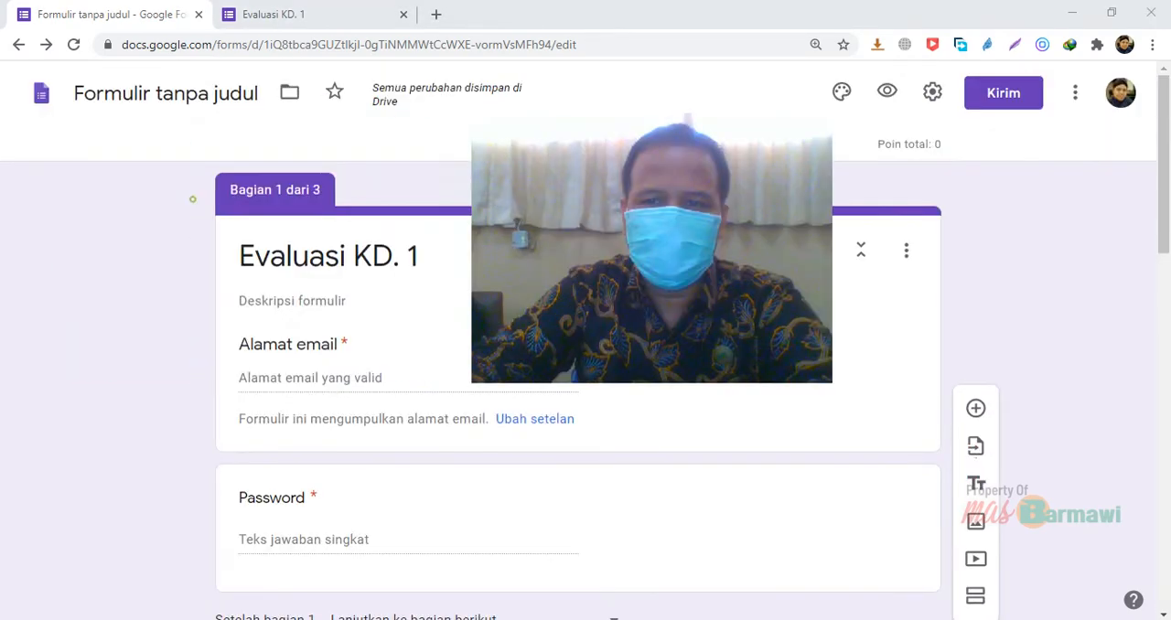
pyautogui.scroll(-4, 578, 384)
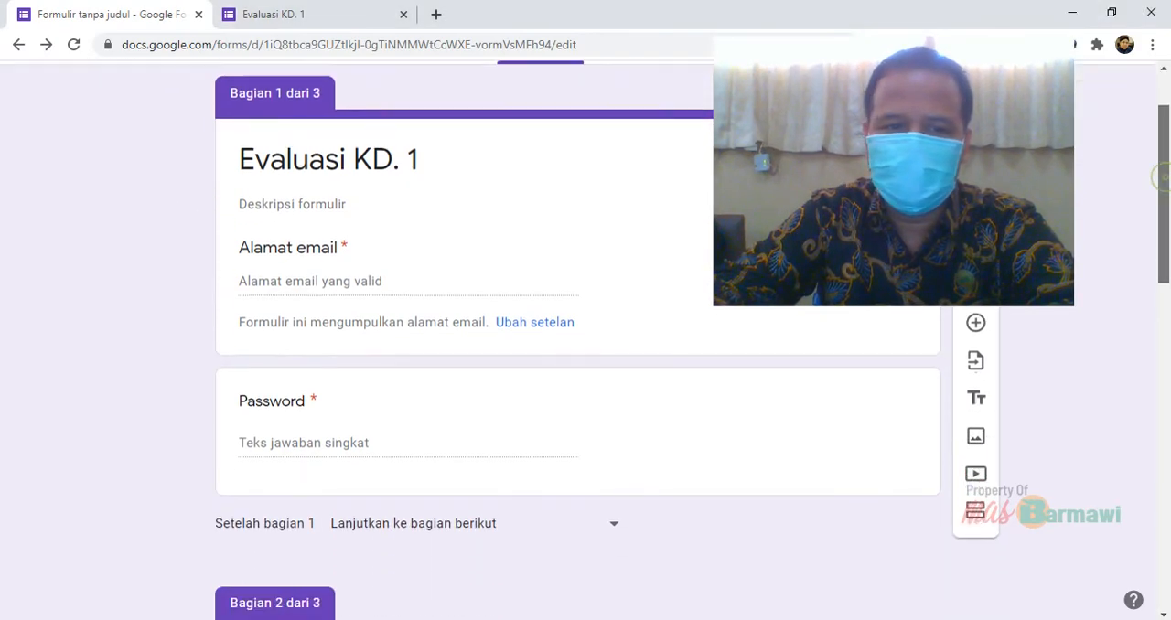
pyautogui.scroll(-2, 578, 384)
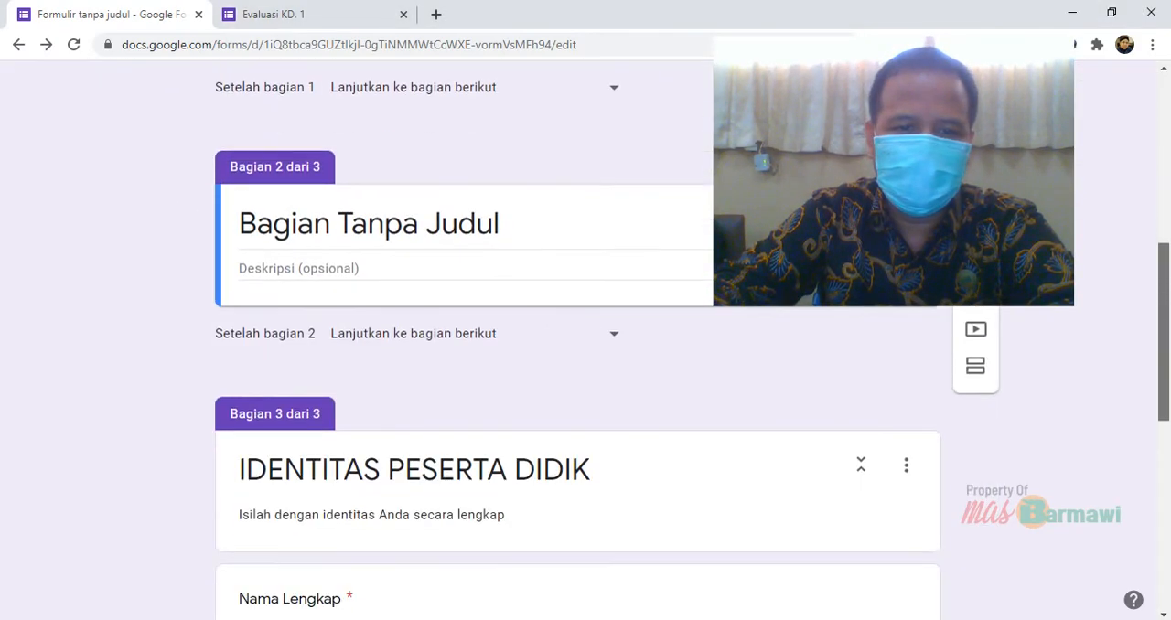
pyautogui.scroll(2, 578, 384)
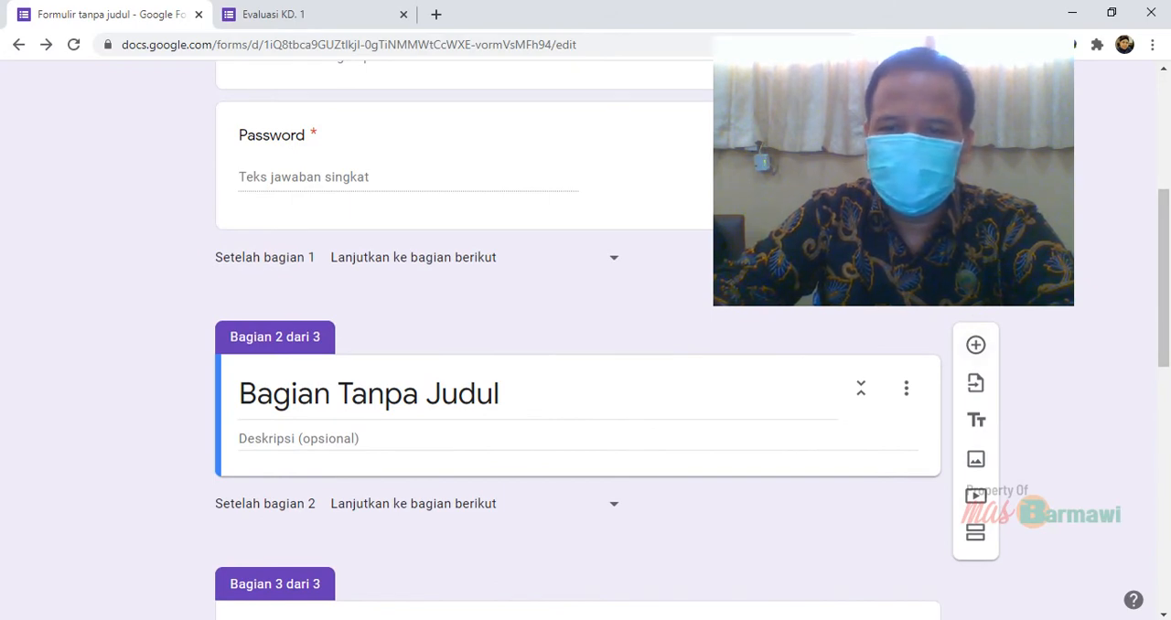
# Delete the untitled section that sits before the IDENTITAS PESERTA DIDIK section
pyautogui.click(906, 387)
pyautogui.click(600, 394)
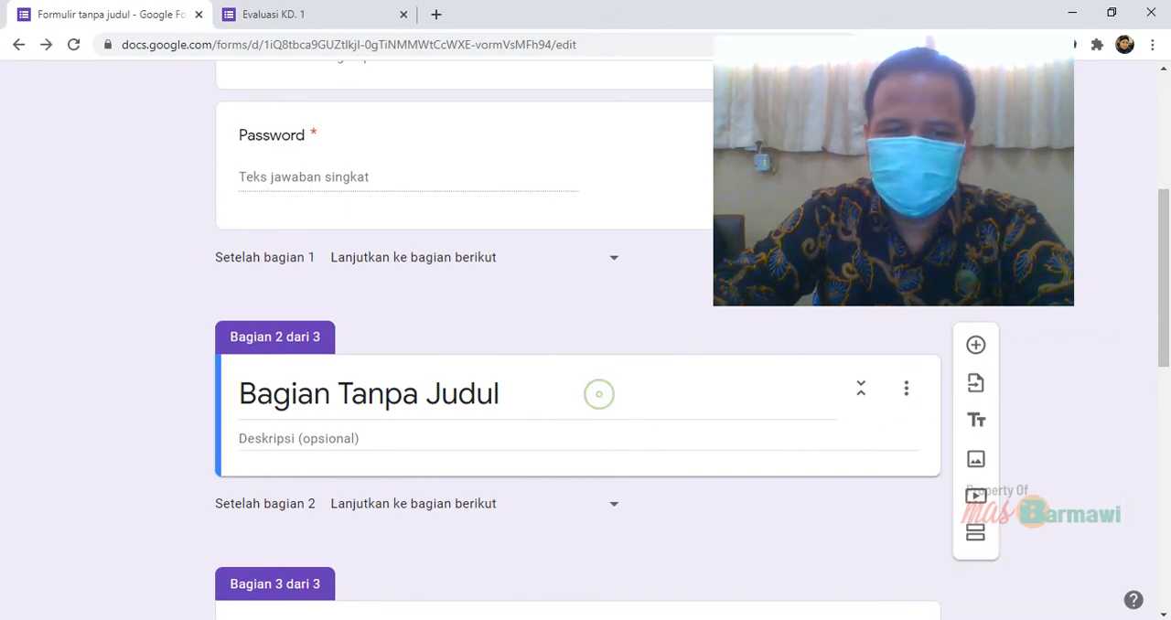
pyautogui.click(650, 373)
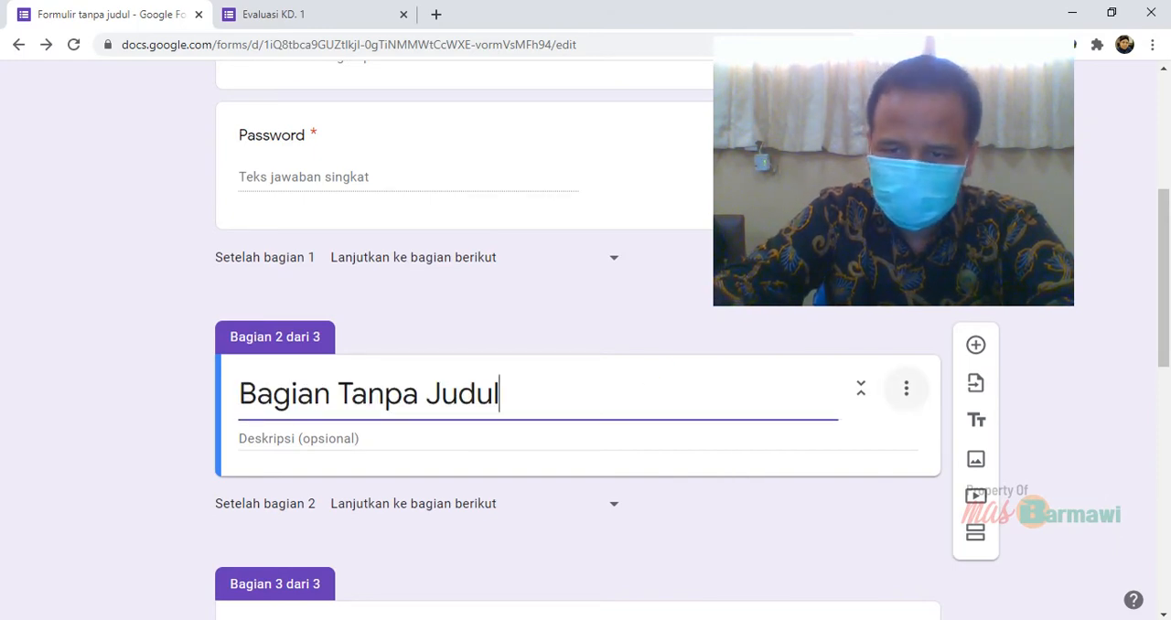
pyautogui.click(907, 388)
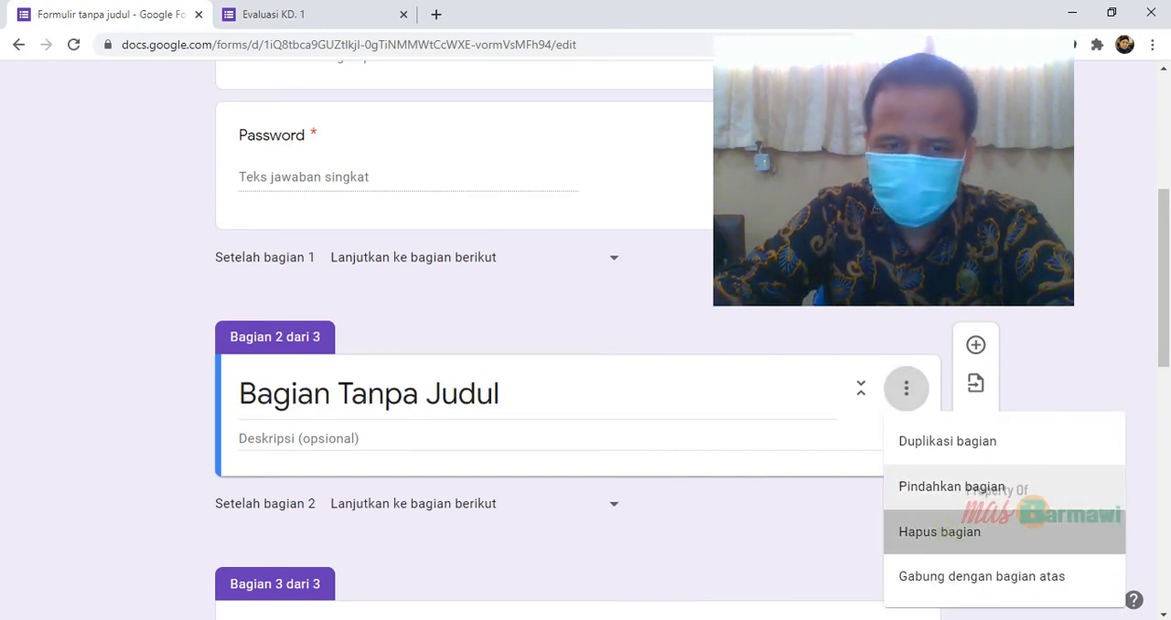
pyautogui.click(939, 531)
# Add a new section directly after the No. HP/WA question and title it "SOAL"
pyautogui.scroll(-5, 939, 532)
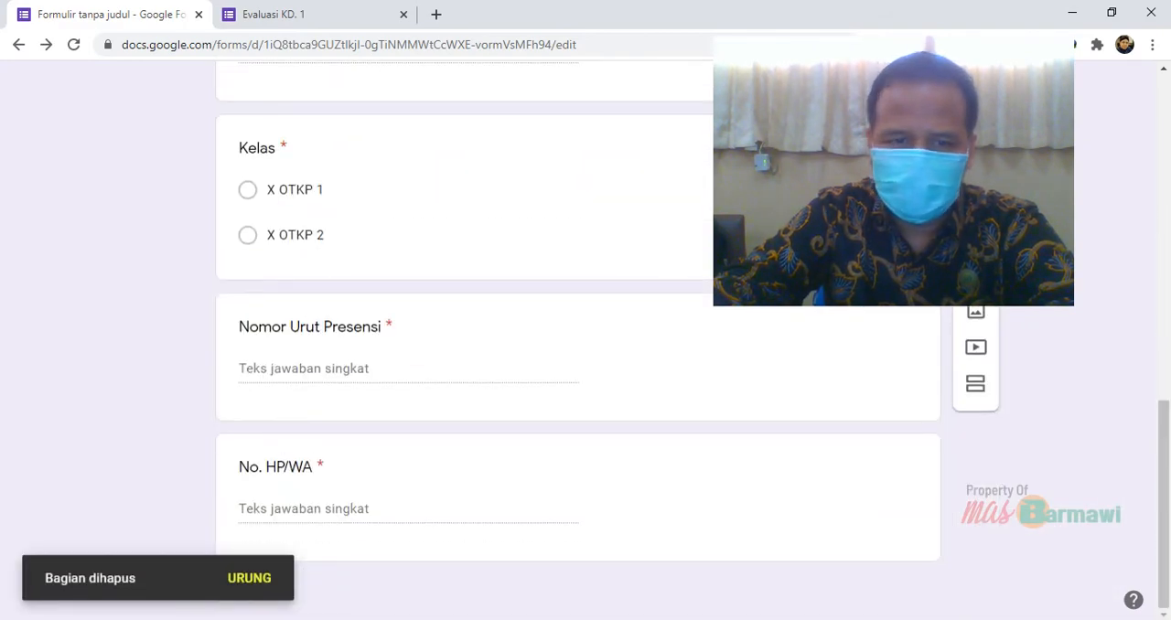
pyautogui.click(432, 500)
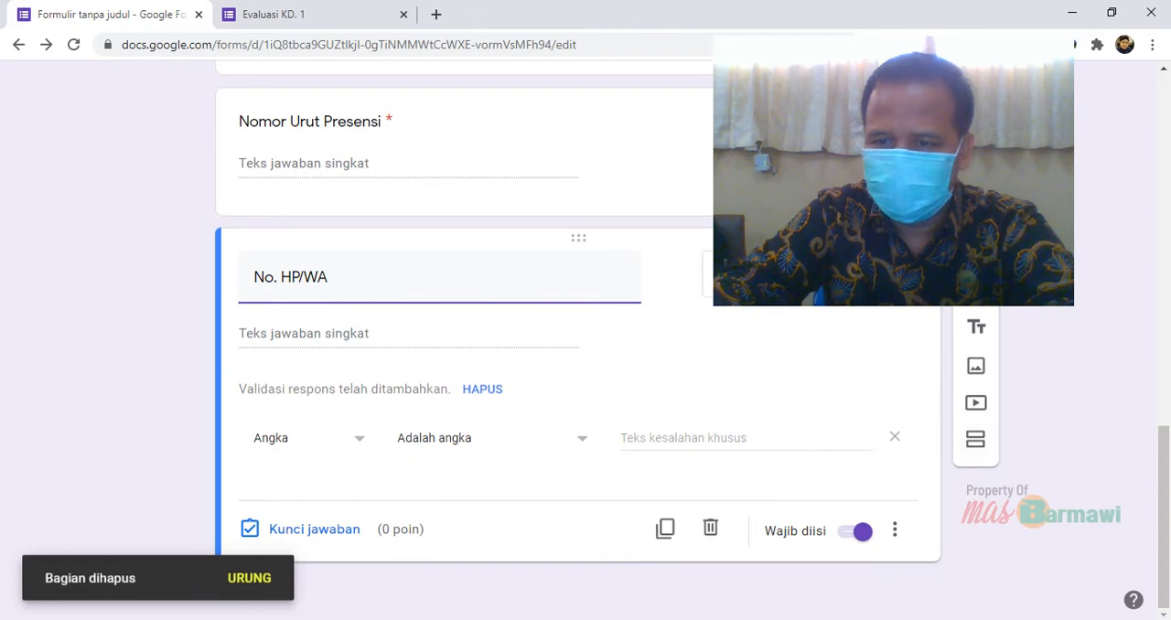
pyautogui.click(975, 439)
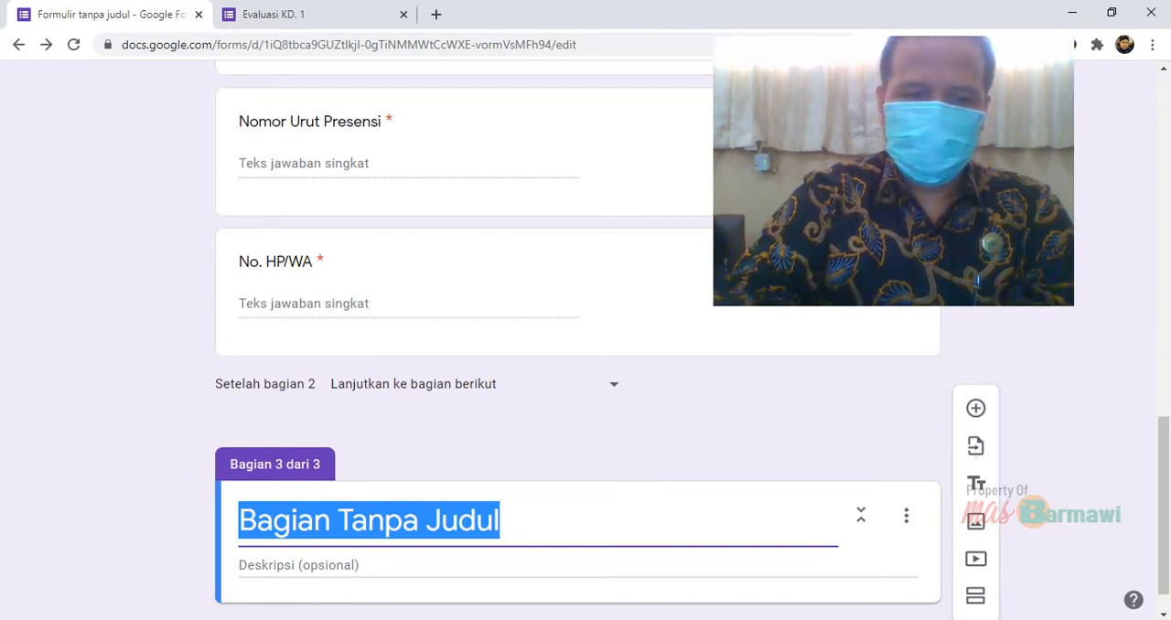
pyautogui.write('SOAL')
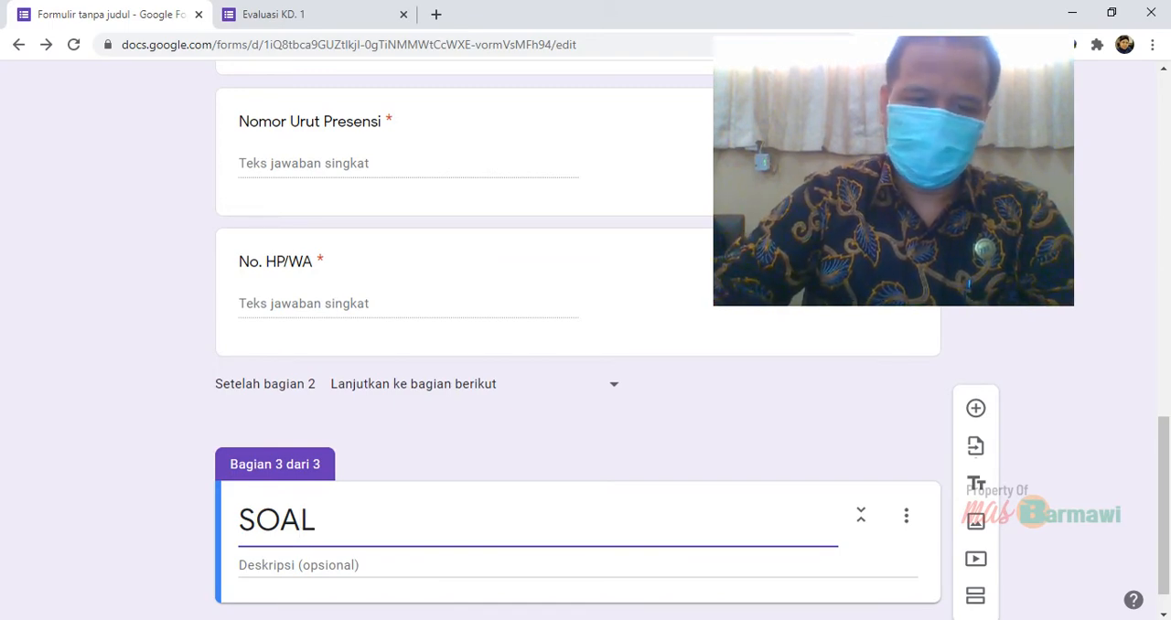
# Enter "Pilihlah salah satu jawaban yang paling tepat!" as the description of the SOAL section
pyautogui.press('Tab')
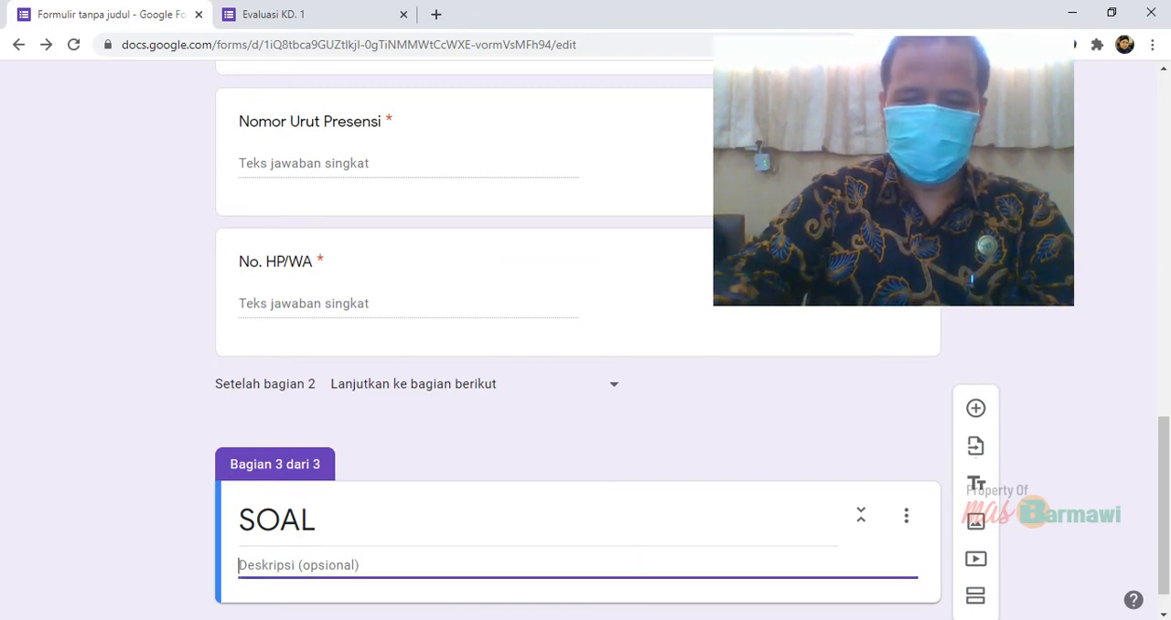
pyautogui.write('kER')
pyautogui.press('BackSpace')
pyautogui.press('BackSpace')
pyautogui.press('BackSpace')
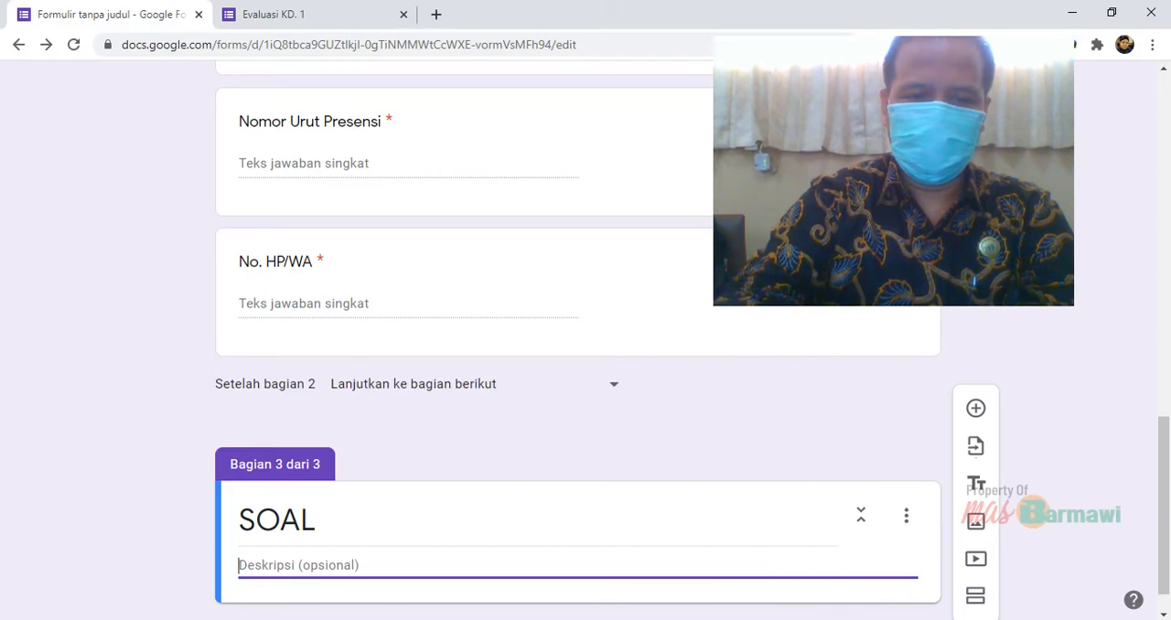
pyautogui.write('Pilih')
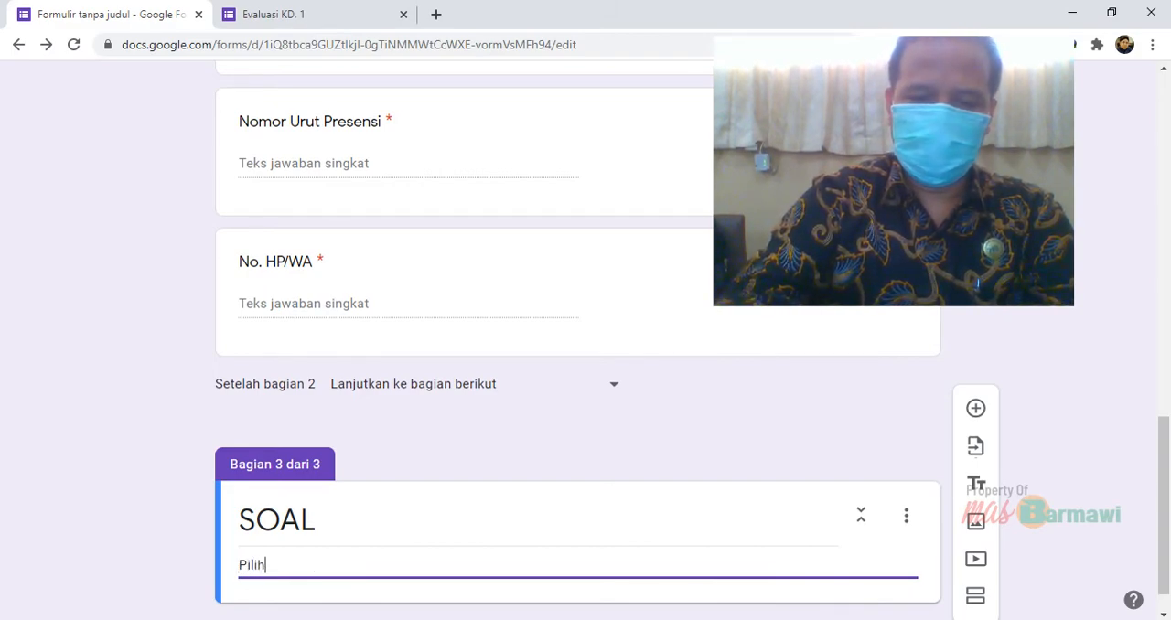
pyautogui.write('lah sal')
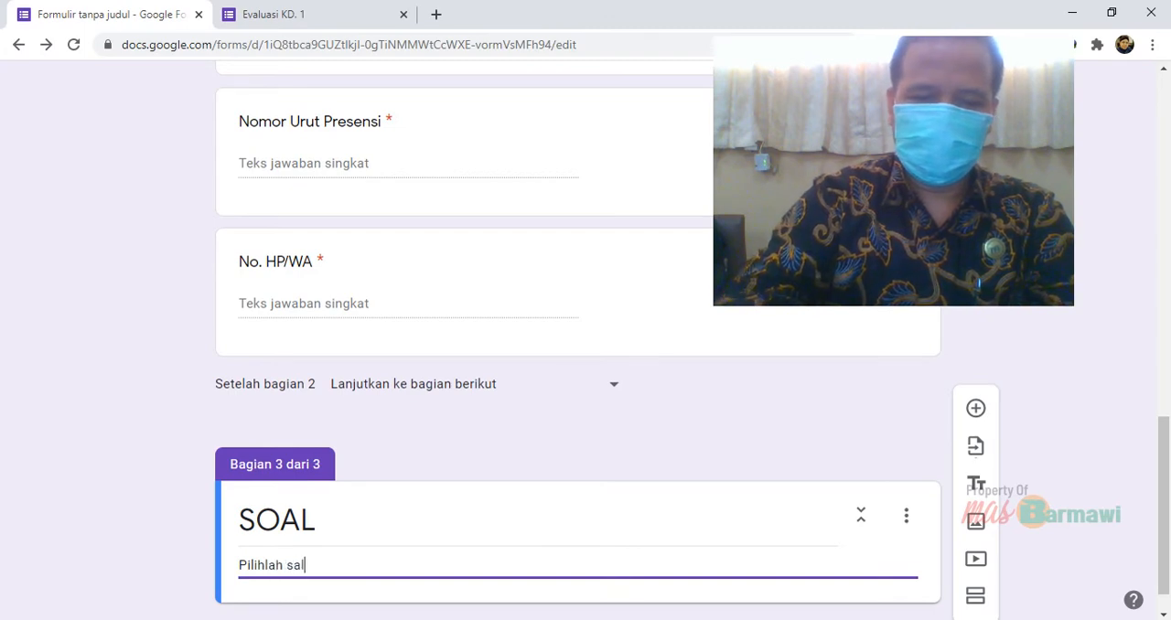
pyautogui.write('ah satu ja')
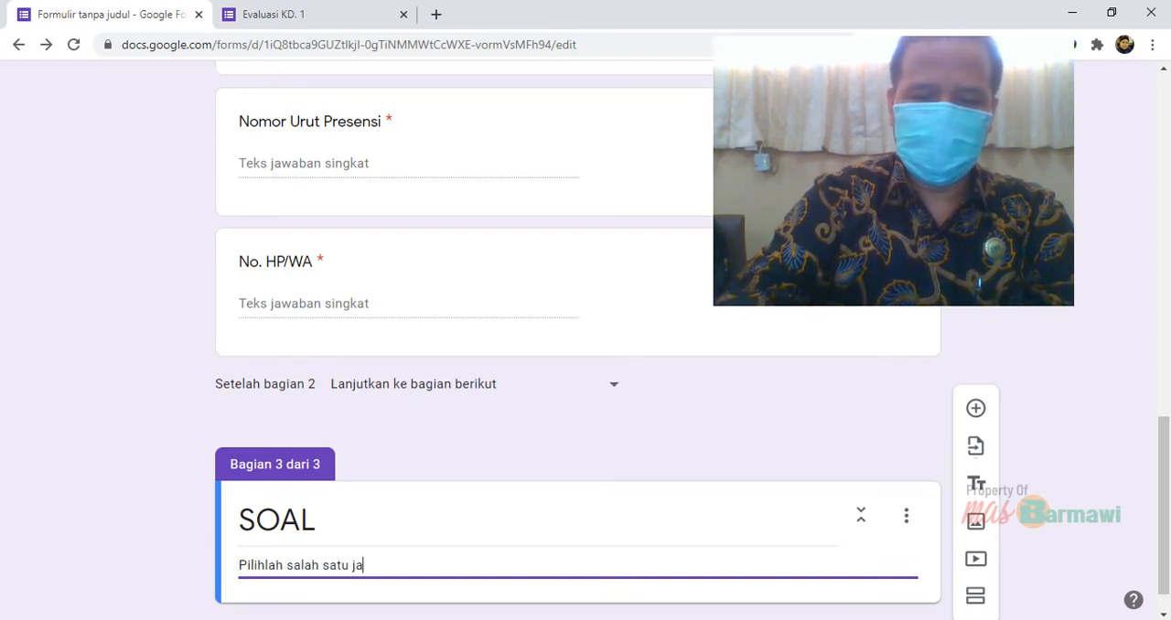
pyautogui.write('waban')
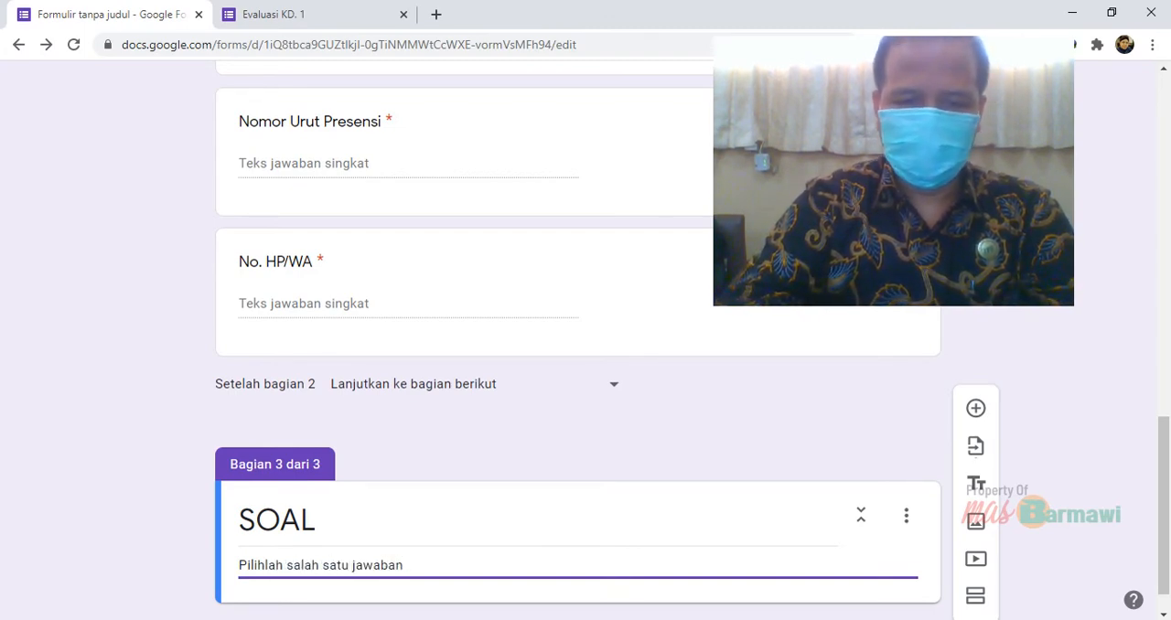
pyautogui.write(' yang pa')
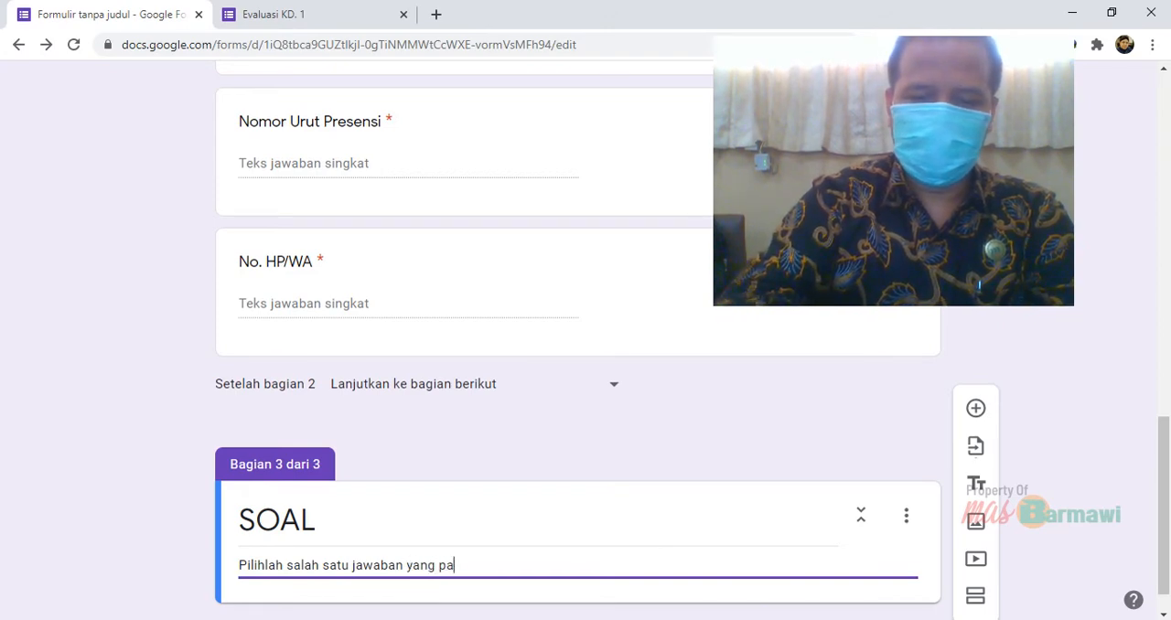
pyautogui.write('ling tepat')
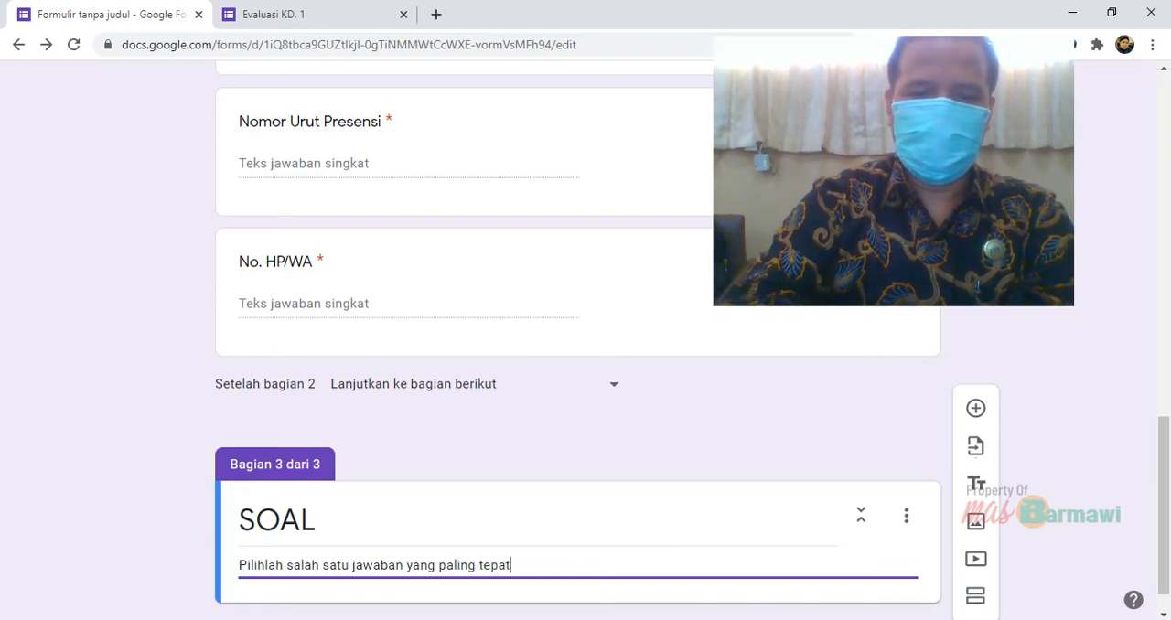
pyautogui.write('!')
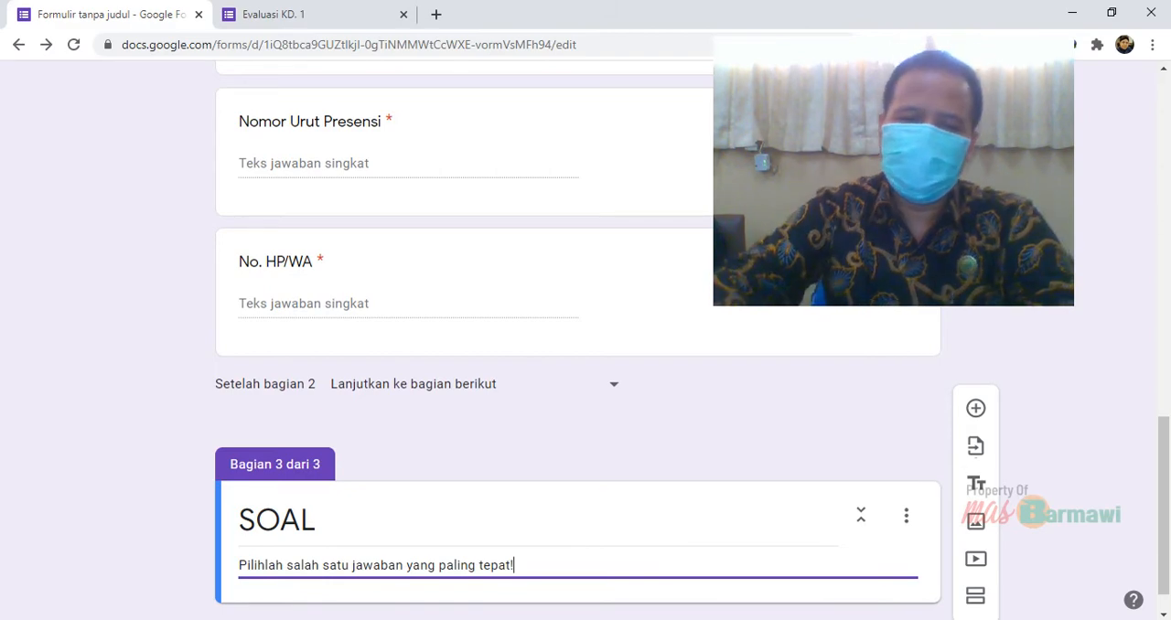
# Add a new multiple-choice (Pilihan ganda) question to the SOAL section
pyautogui.scroll(-1, 578, 366)
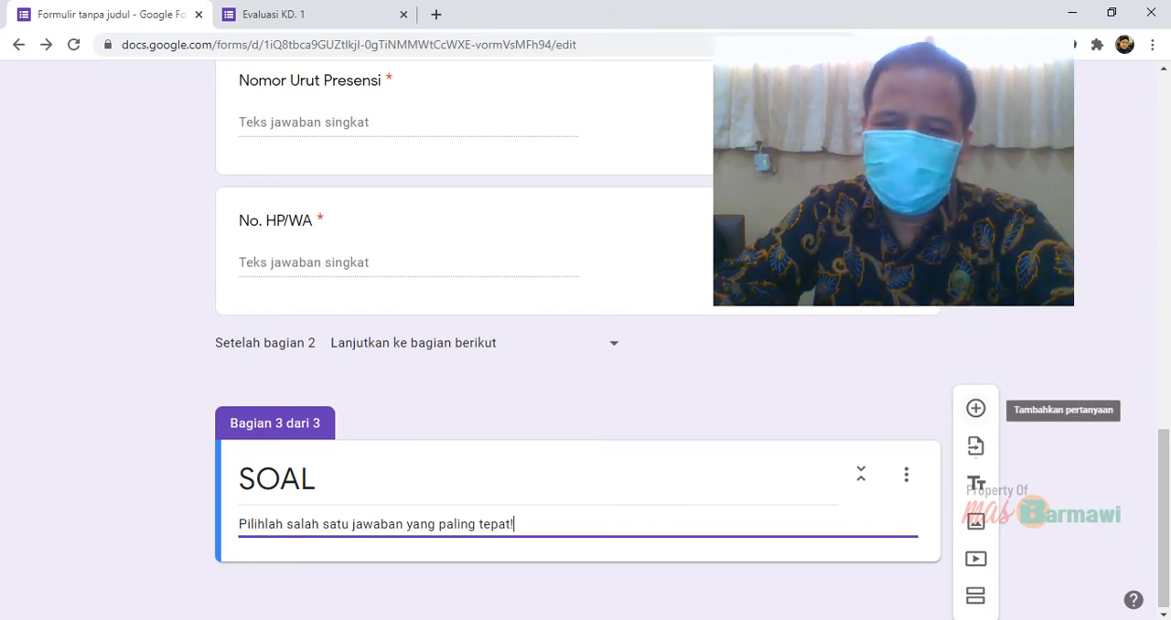
pyautogui.click(976, 408)
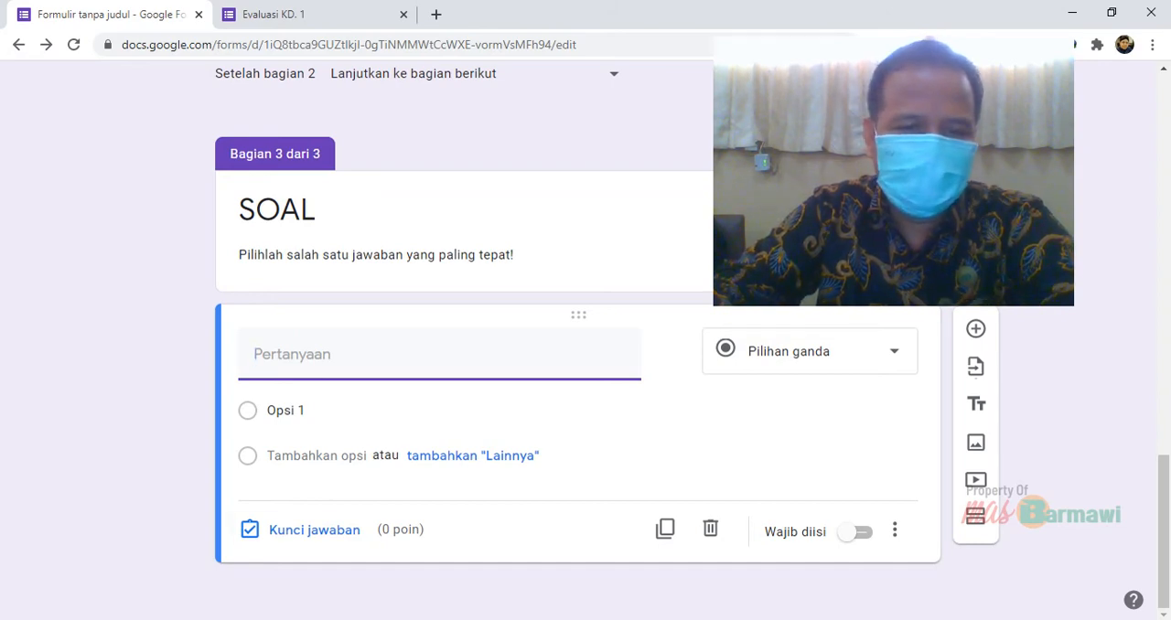
# Switch to the Word document and copy the text of question 1, "Yang dimaksud dengan Keyboard adalah:"
pyautogui.hotkey('alt', 'Tab')
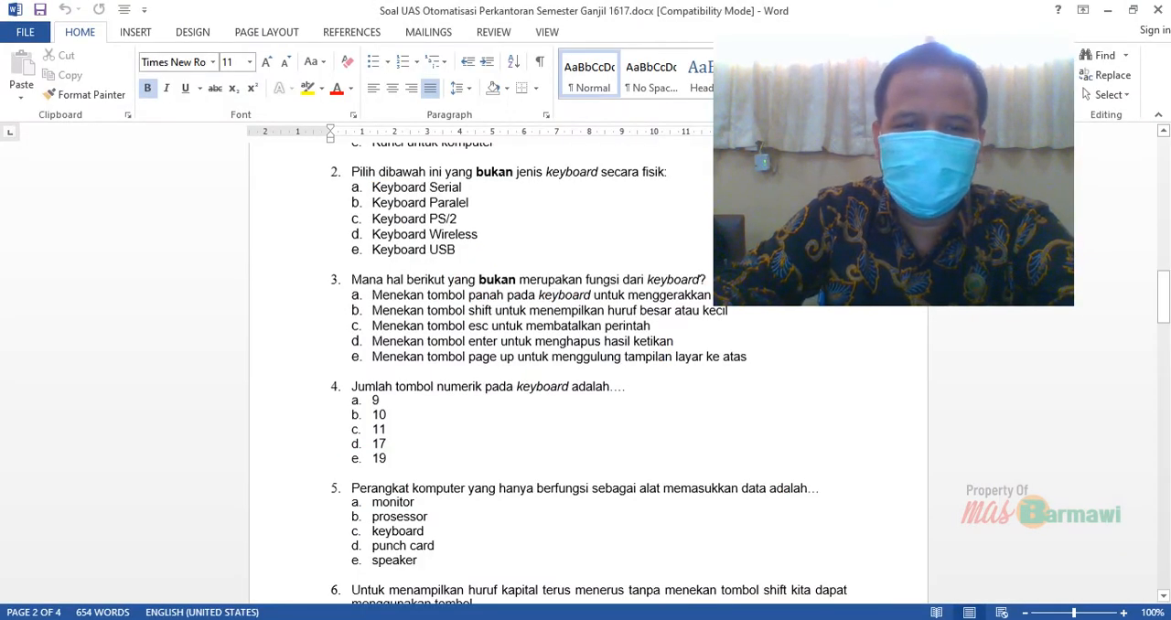
pyautogui.scroll(15, 585, 366)
pyautogui.scroll(-20, 585, 366)
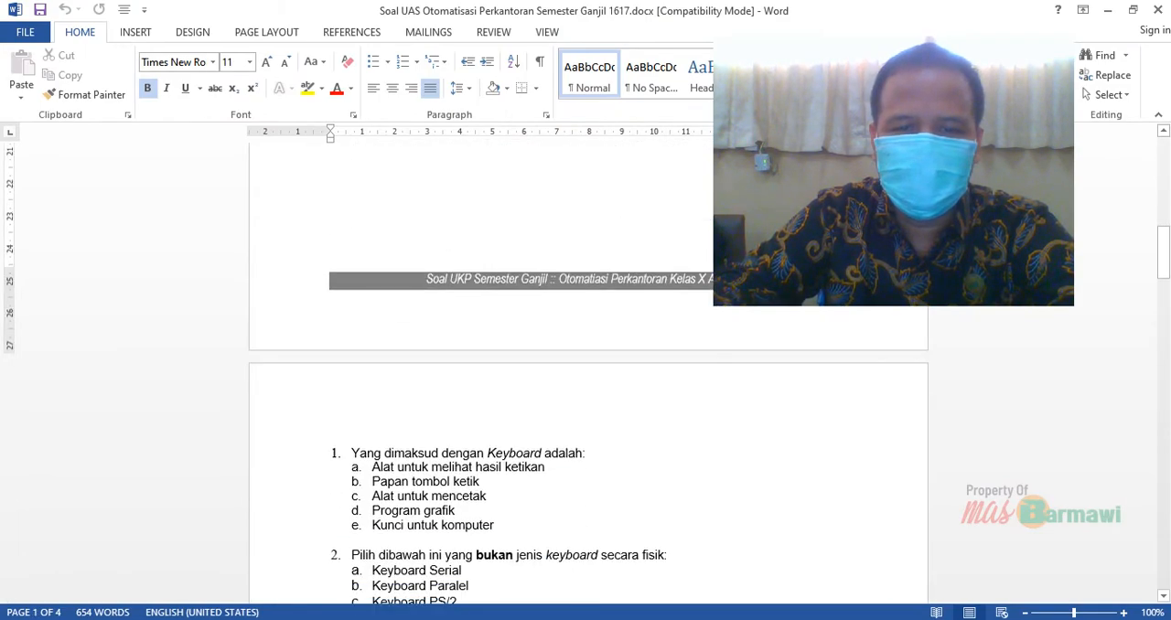
pyautogui.scroll(20, 585, 366)
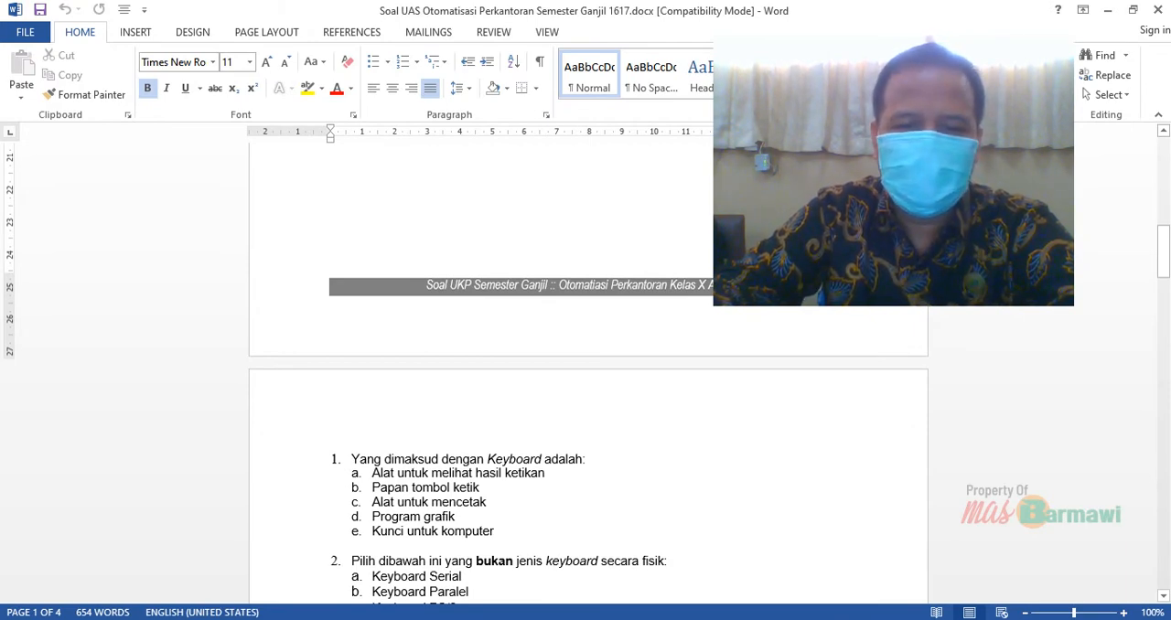
pyautogui.moveTo(593, 458); pyautogui.dragTo(352, 458)
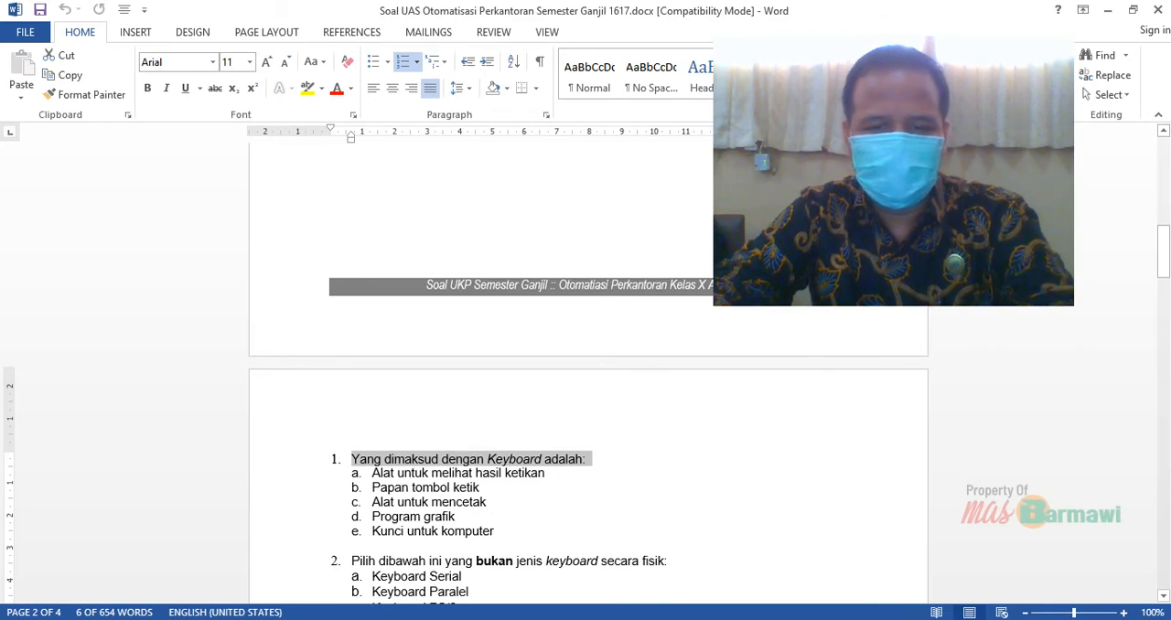
pyautogui.rightClick(577, 462)
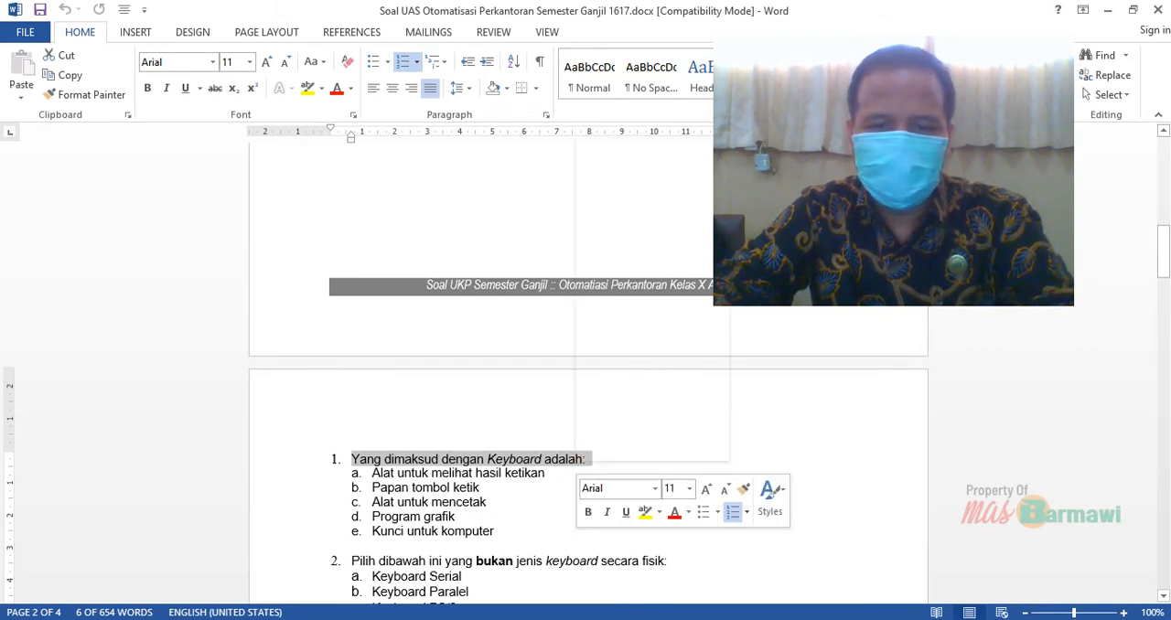
pyautogui.click(615, 171)
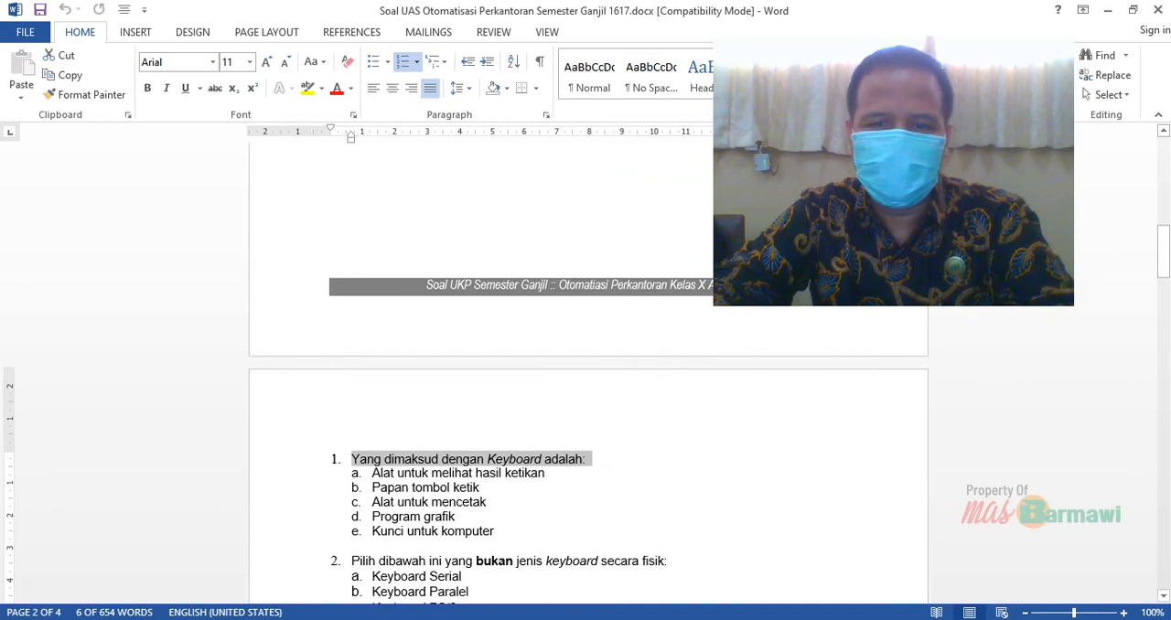
pyautogui.click(587, 284)
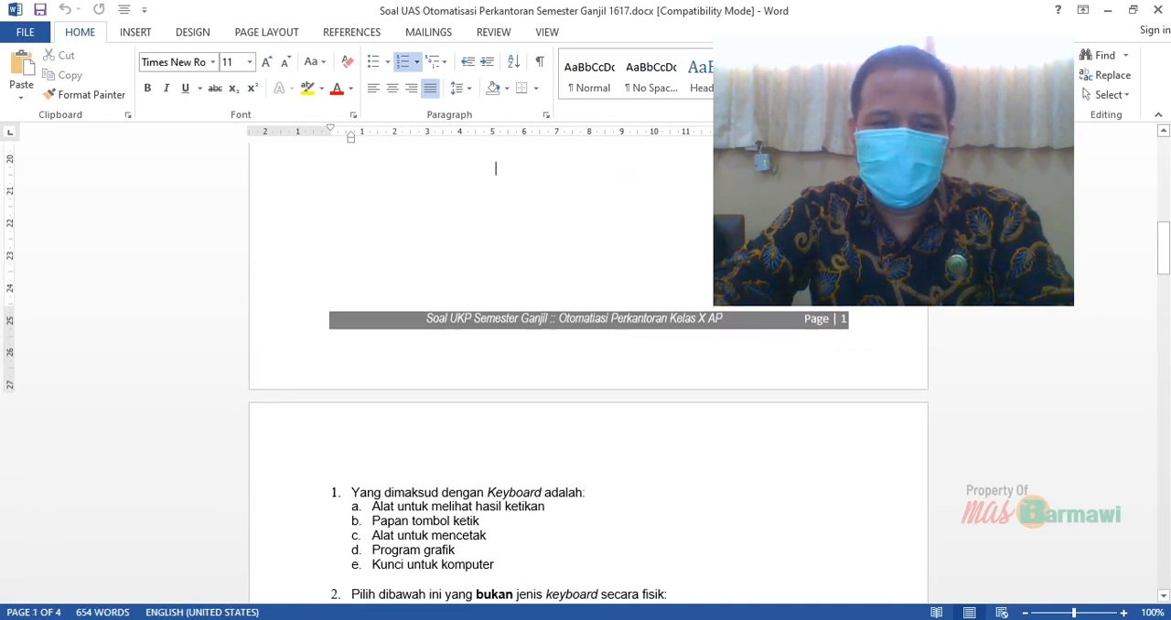
pyautogui.moveTo(446, 492); pyautogui.dragTo(351, 492)
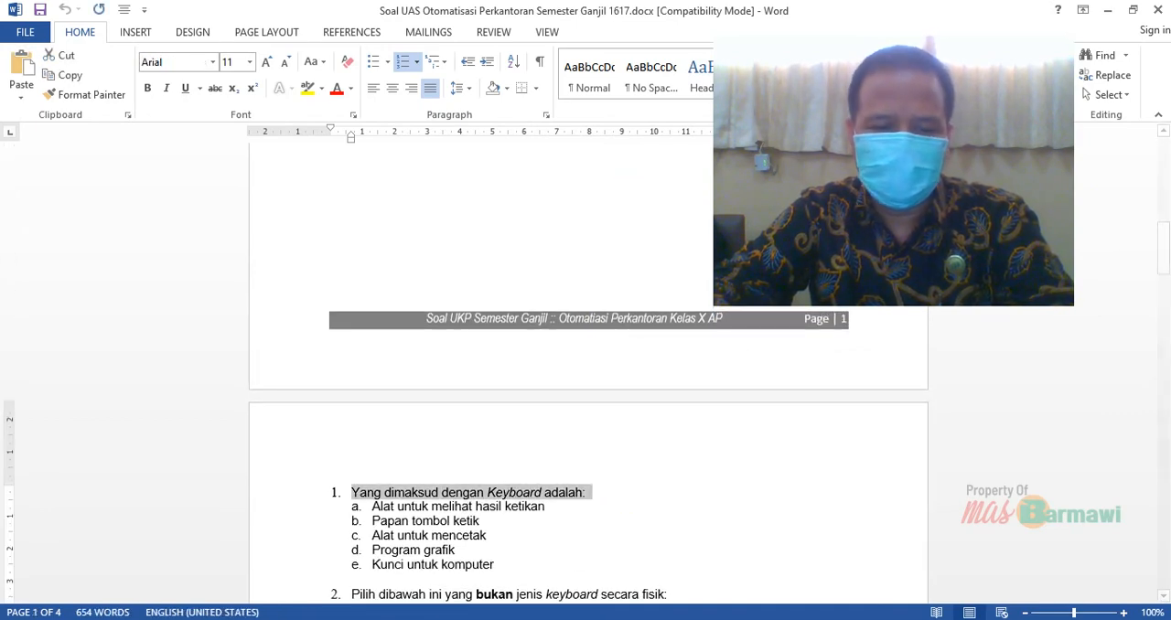
pyautogui.hotkey('ctrl', 'c')
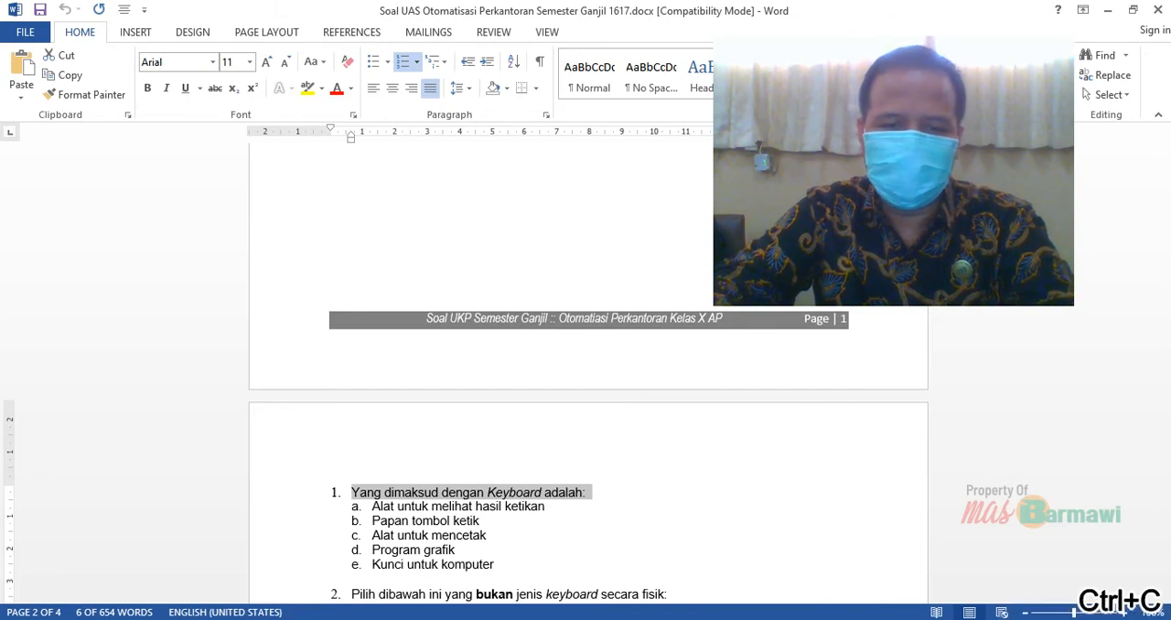
# Return to the form in Chrome and paste the copied question 1 text as the new question's title
pyautogui.click(586, 572)
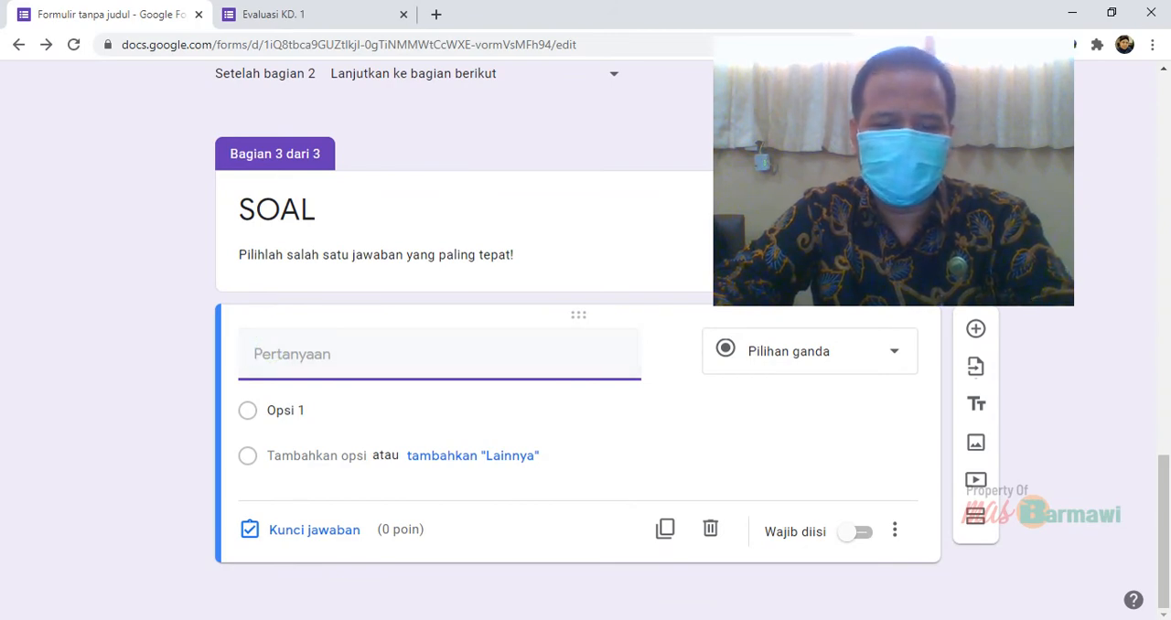
pyautogui.click(564, 515)
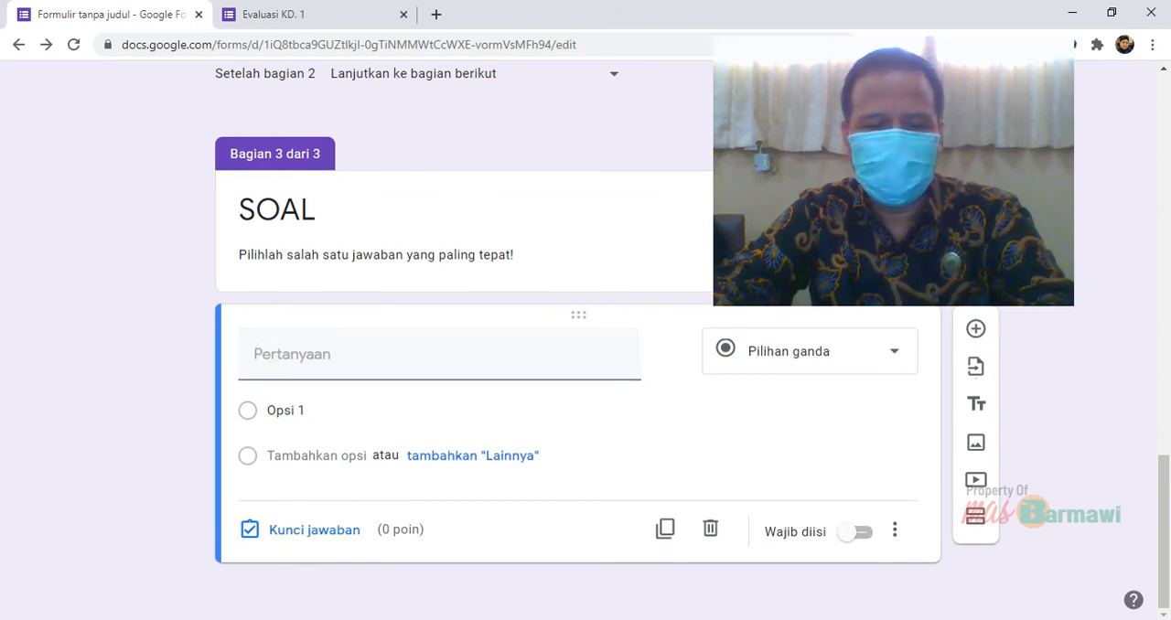
pyautogui.hotkey('ctrl', 'v')
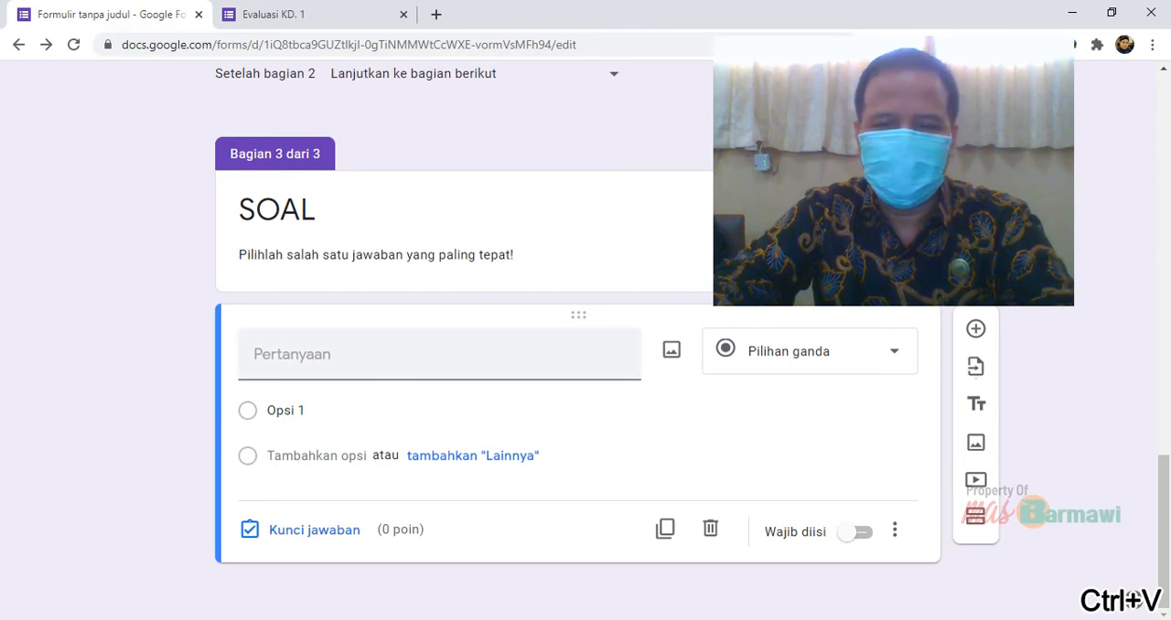
pyautogui.click(280, 351)
pyautogui.hotkey('ctrl', 'v')
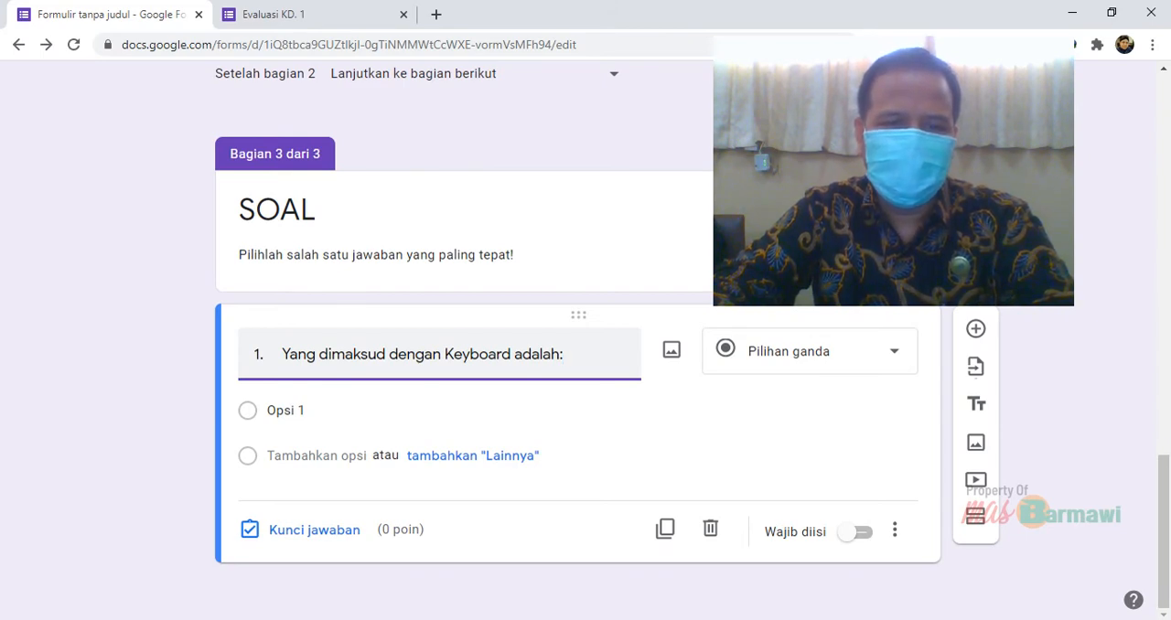
# Switch back to Word and copy the five answer choices of question 1, from "Alat untuk melihat hasil ketikan" to "Kunci untuk komputer"
pyautogui.click(311, 412)
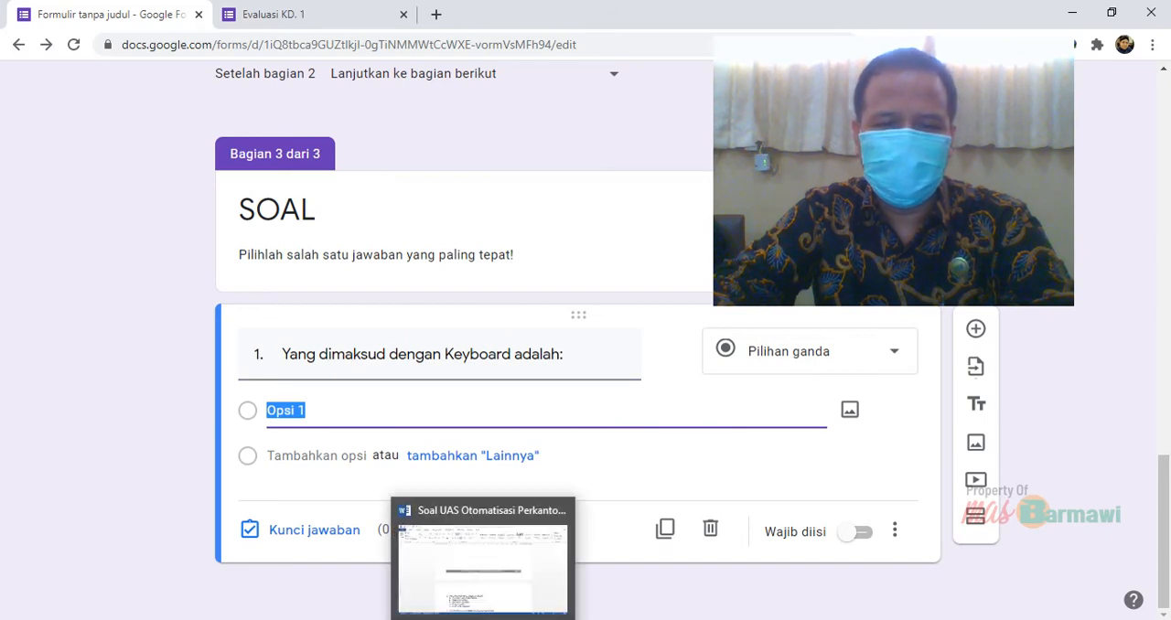
pyautogui.click(485, 619)
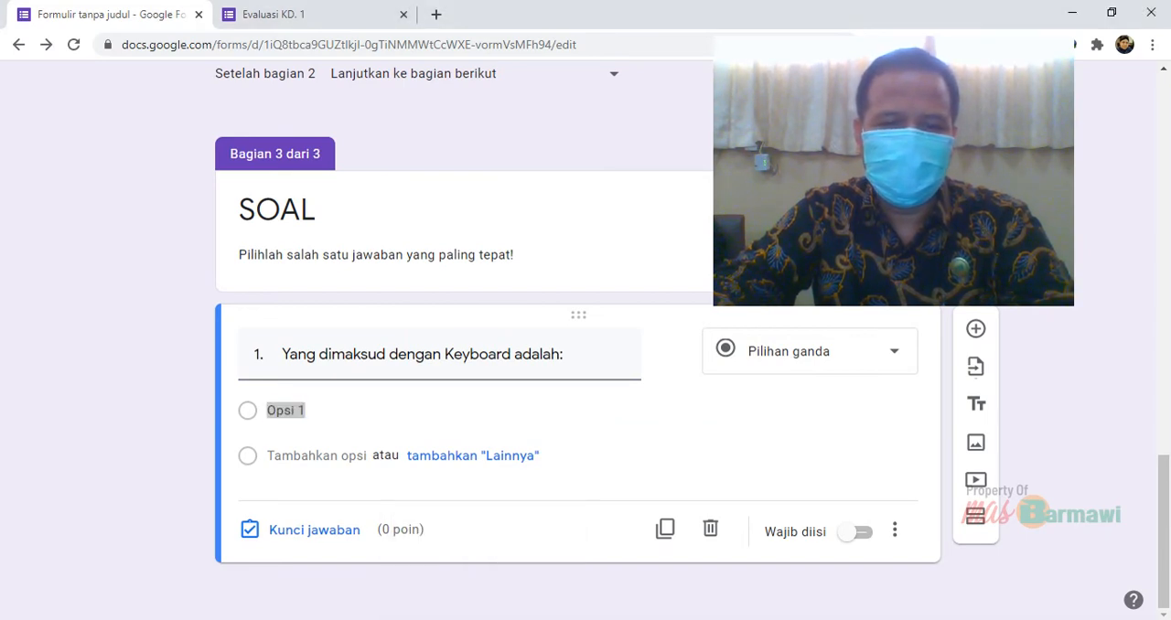
pyautogui.hotkey('alt', 'Tab')
pyautogui.hotkey('alt', 'Tab')
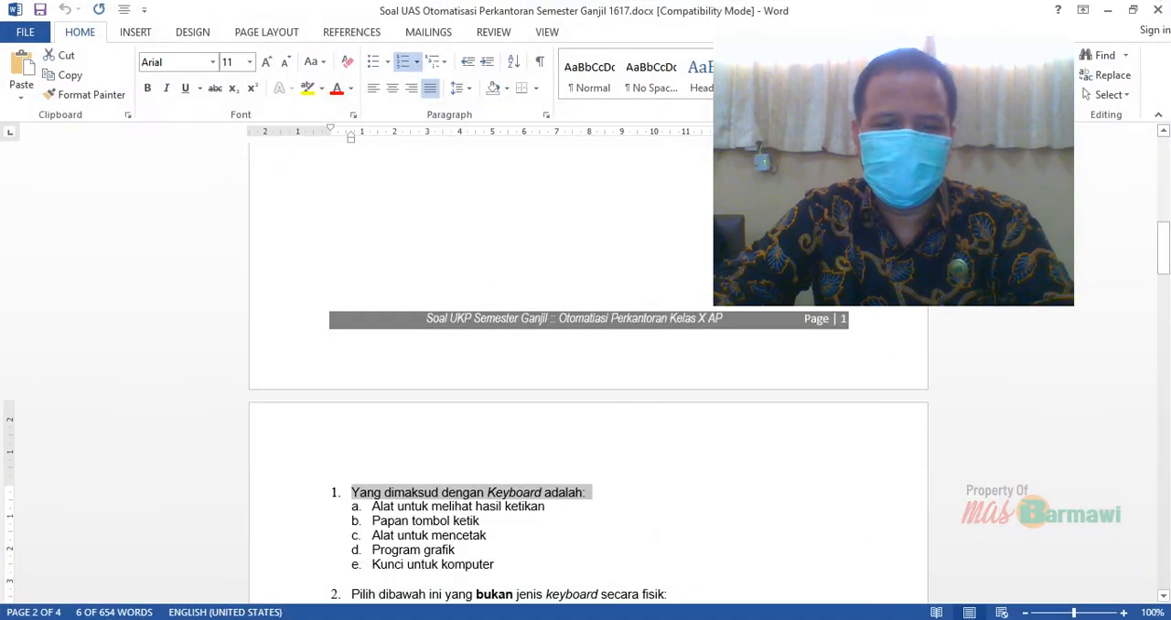
pyautogui.scroll(-4, 588, 375)
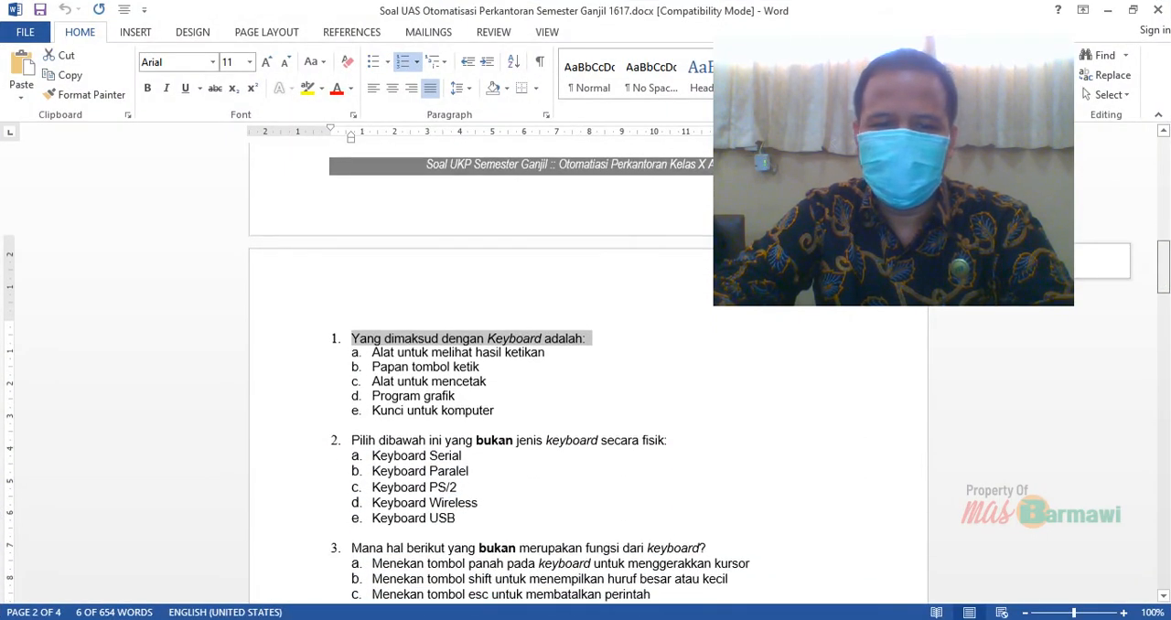
pyautogui.click(419, 409)
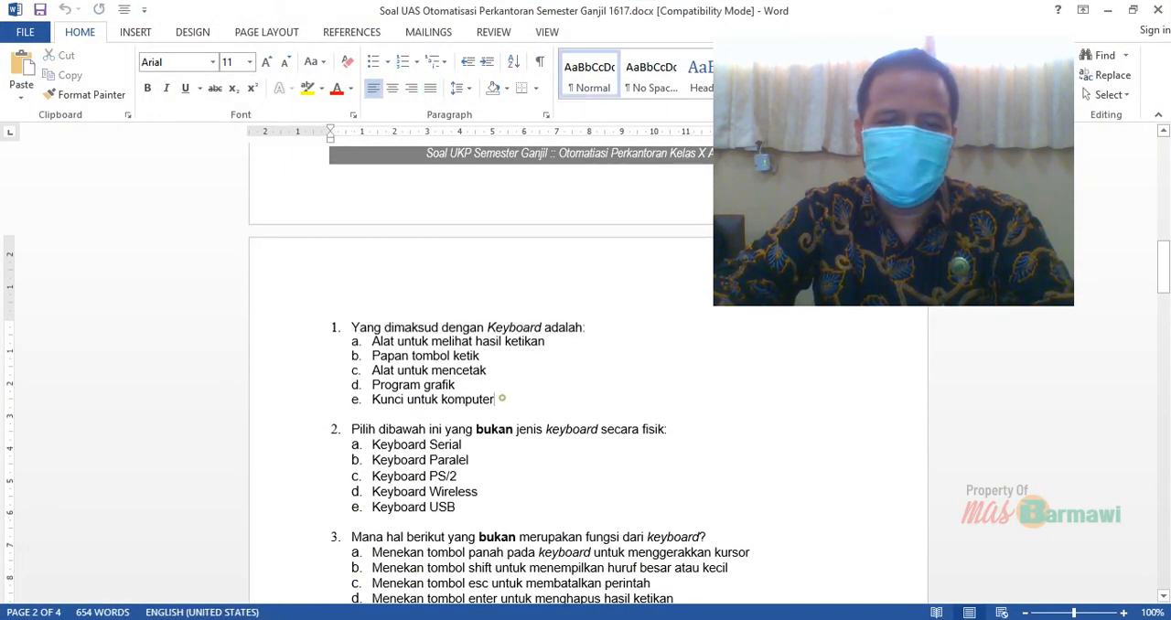
pyautogui.moveTo(503, 399); pyautogui.dragTo(372, 341)
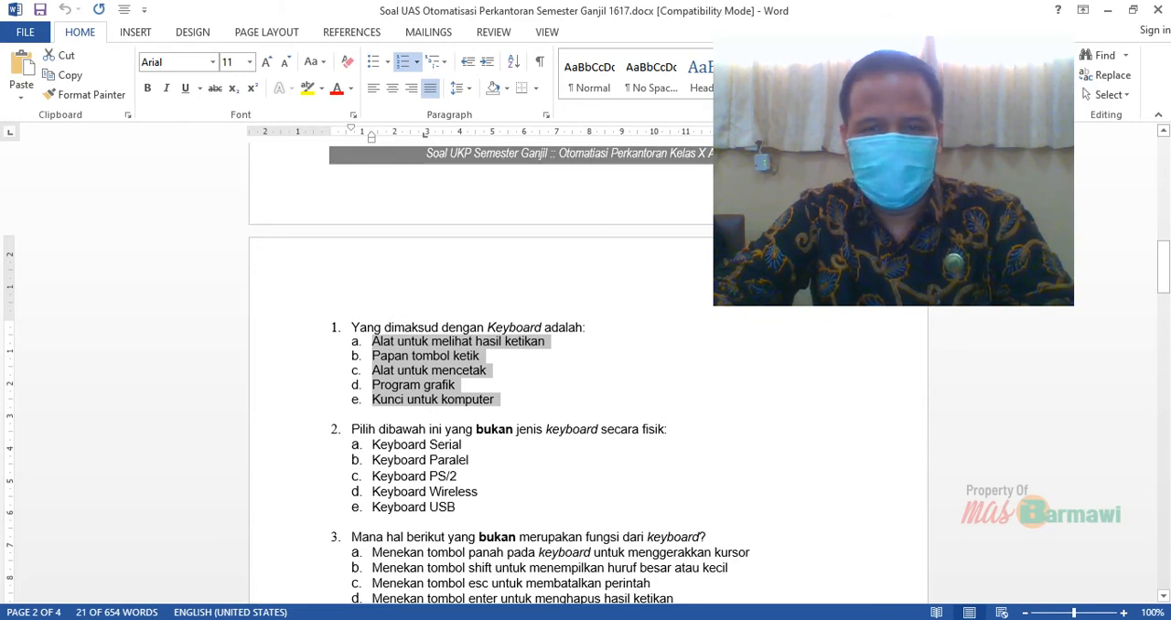
pyautogui.hotkey('ctrl', 'c')
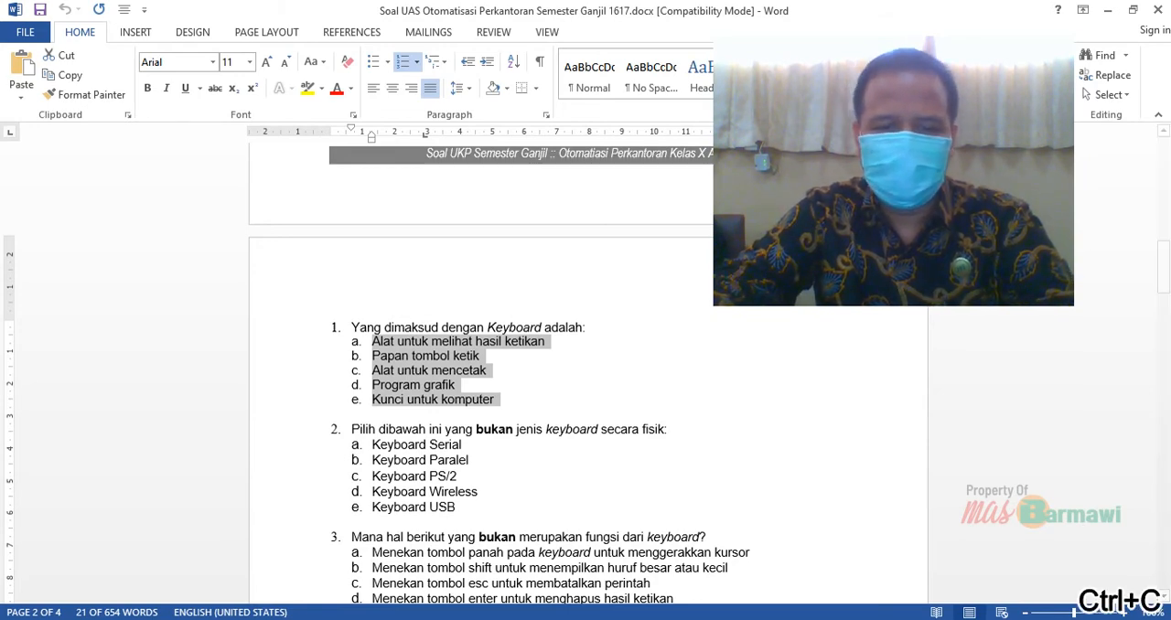
# Return to the form in Chrome and replace "Opsi 1" with the five copied answer choices as separate options
pyautogui.click(525, 619)
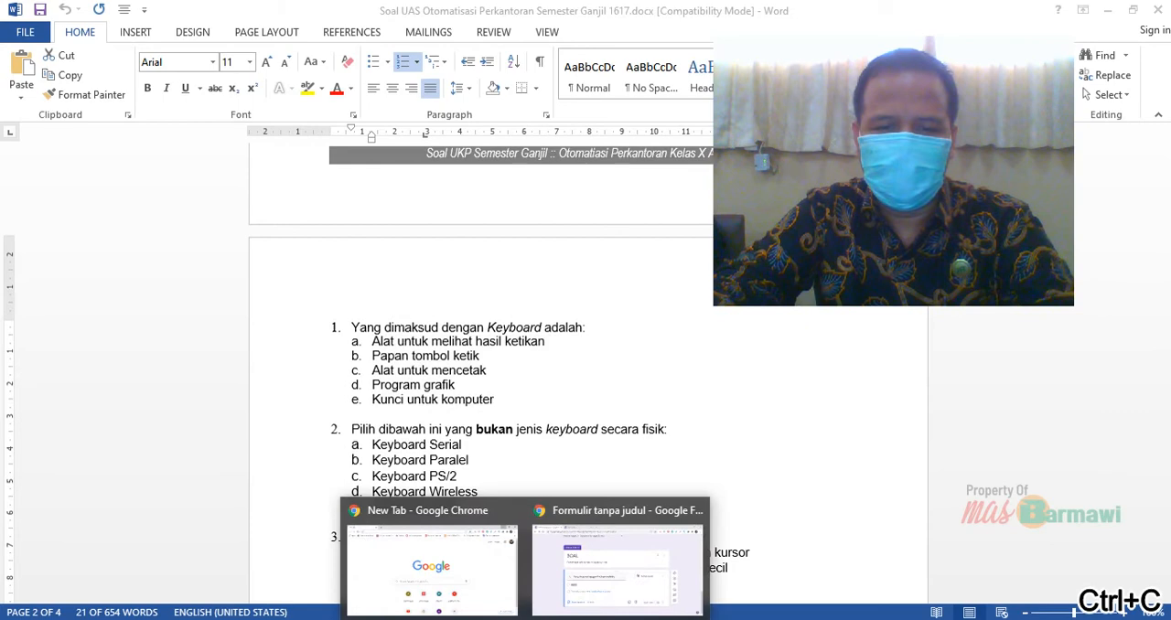
pyautogui.click(618, 563)
pyautogui.click(318, 409)
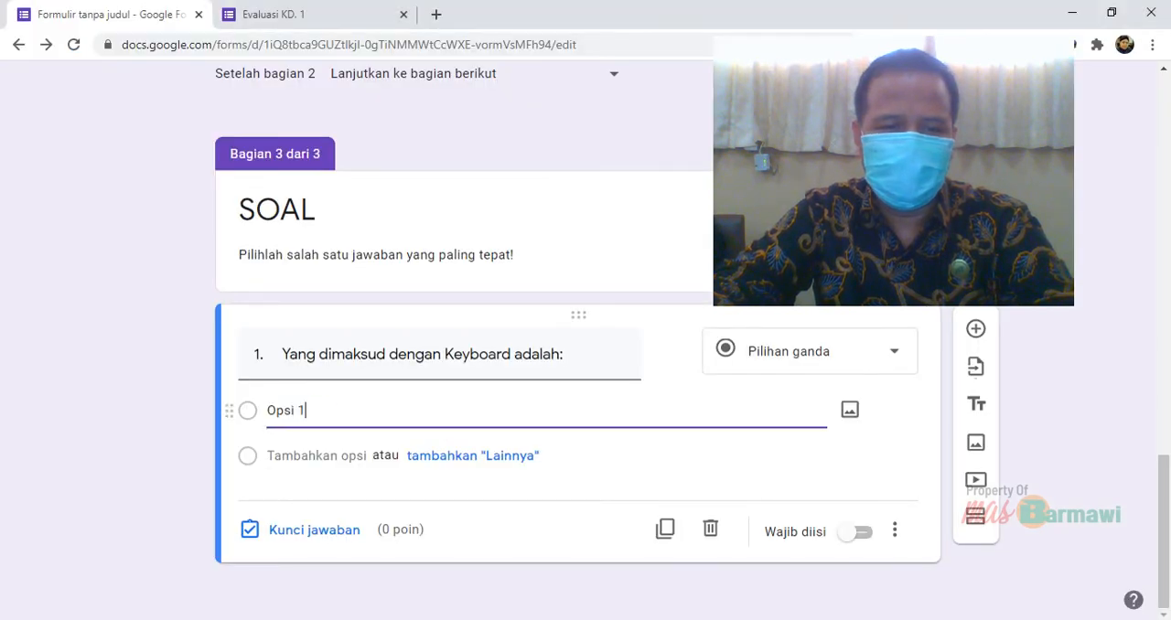
pyautogui.tripleClick(335, 415)
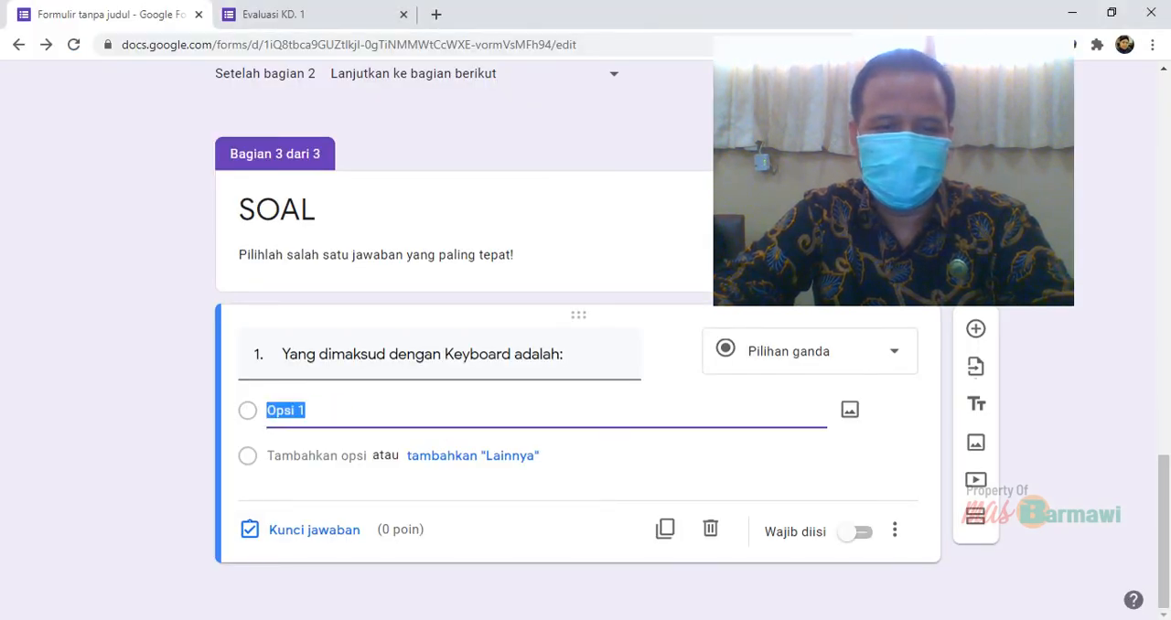
pyautogui.hotkey('ctrl', 'v')
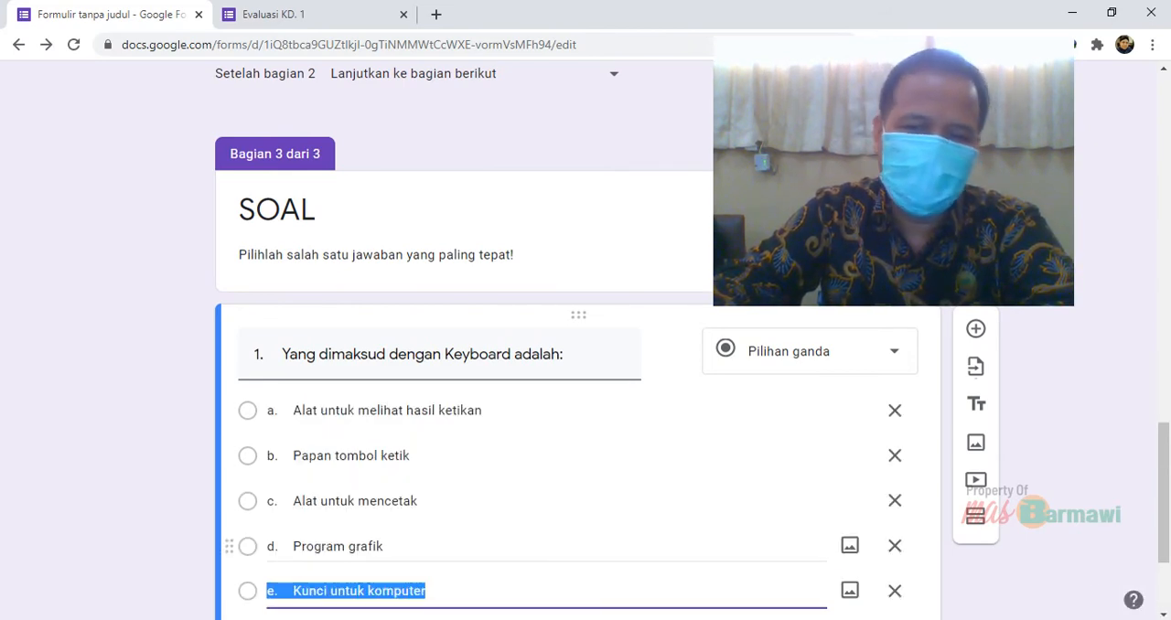
pyautogui.scroll(-1, 1160, 425)
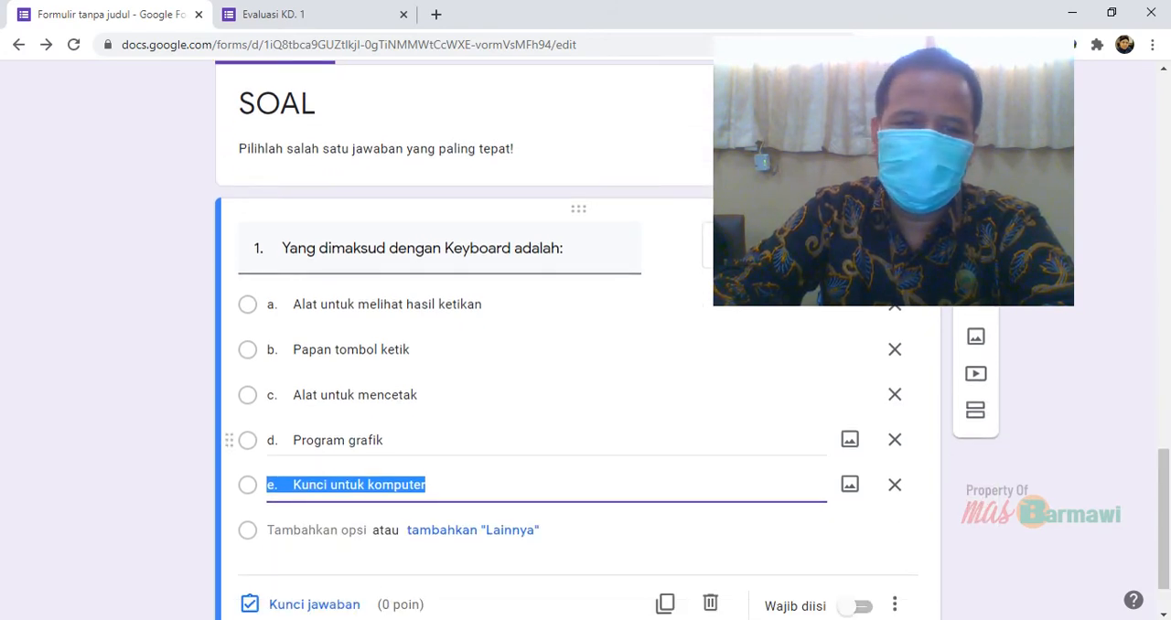
pyautogui.click(635, 424)
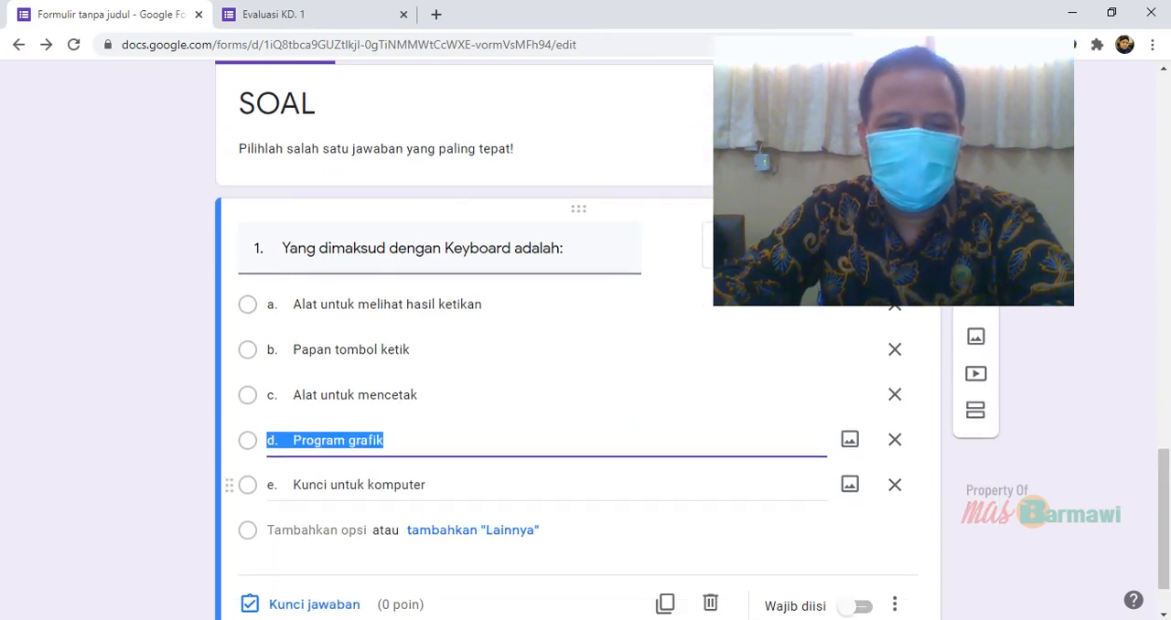
pyautogui.click(82, 457)
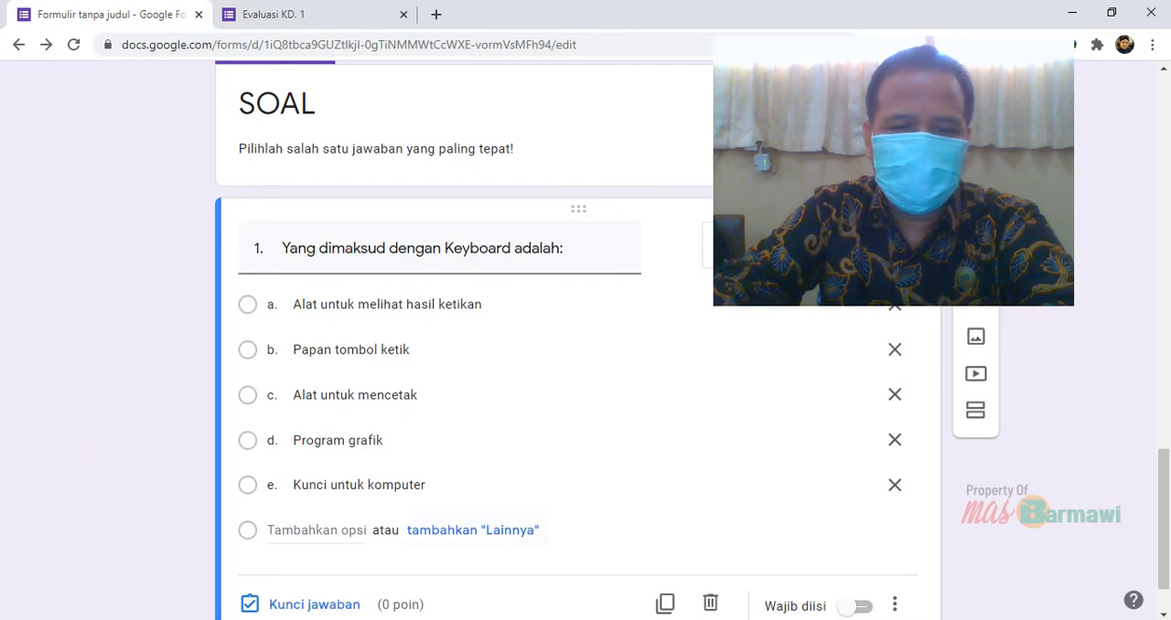
# Open the answer key (Kunci jawaban) of question 1 and mark "b. Papan tombol ketik" as the correct answer
pyautogui.scroll(-1, 1162, 522)
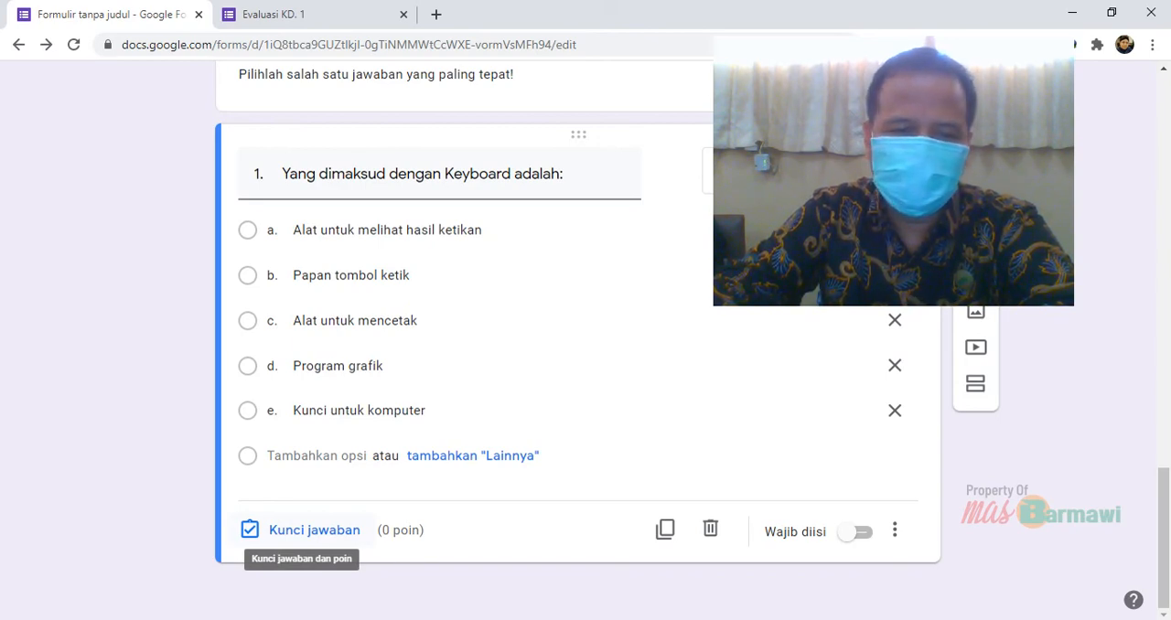
pyautogui.click(288, 529)
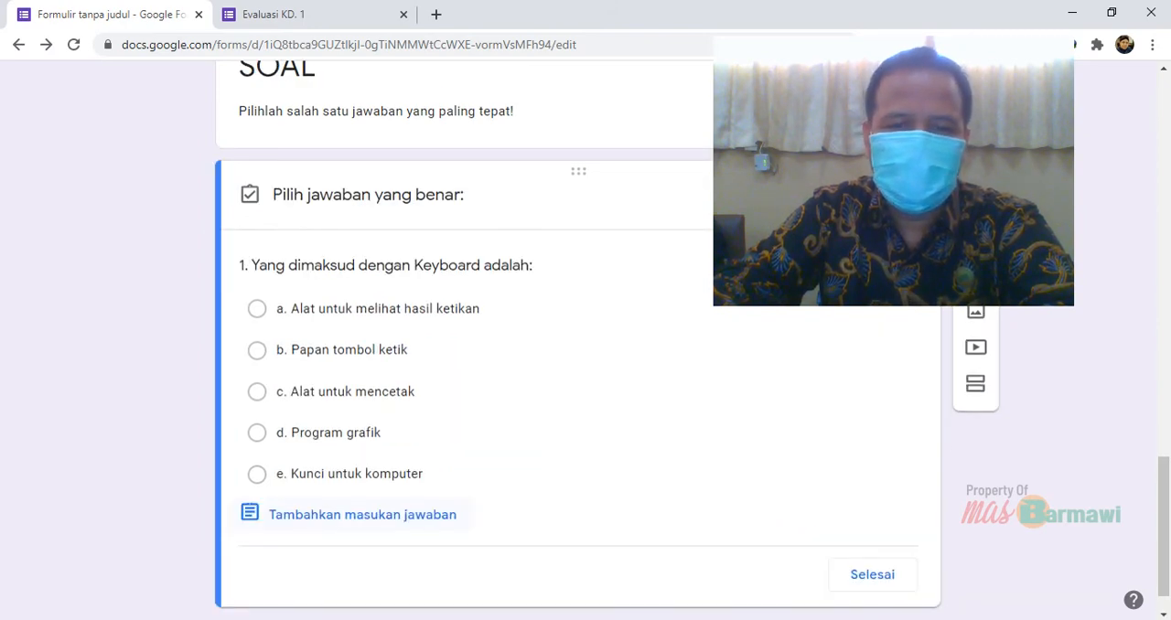
pyautogui.moveTo(897, 206); pyautogui.dragTo(963, 507)
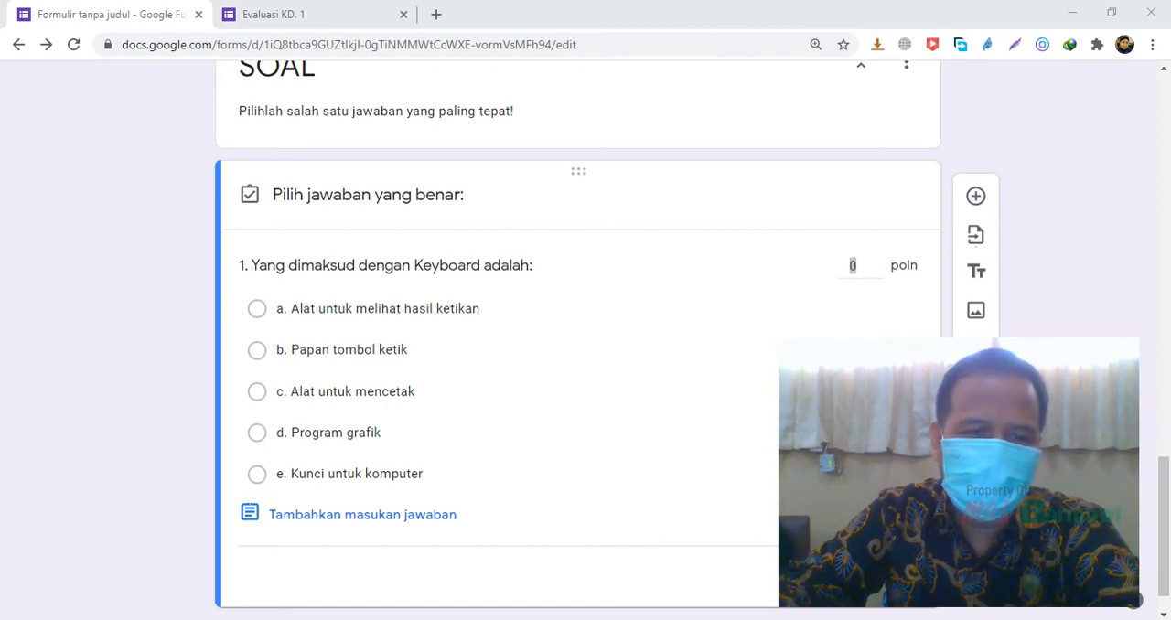
pyautogui.click(257, 350)
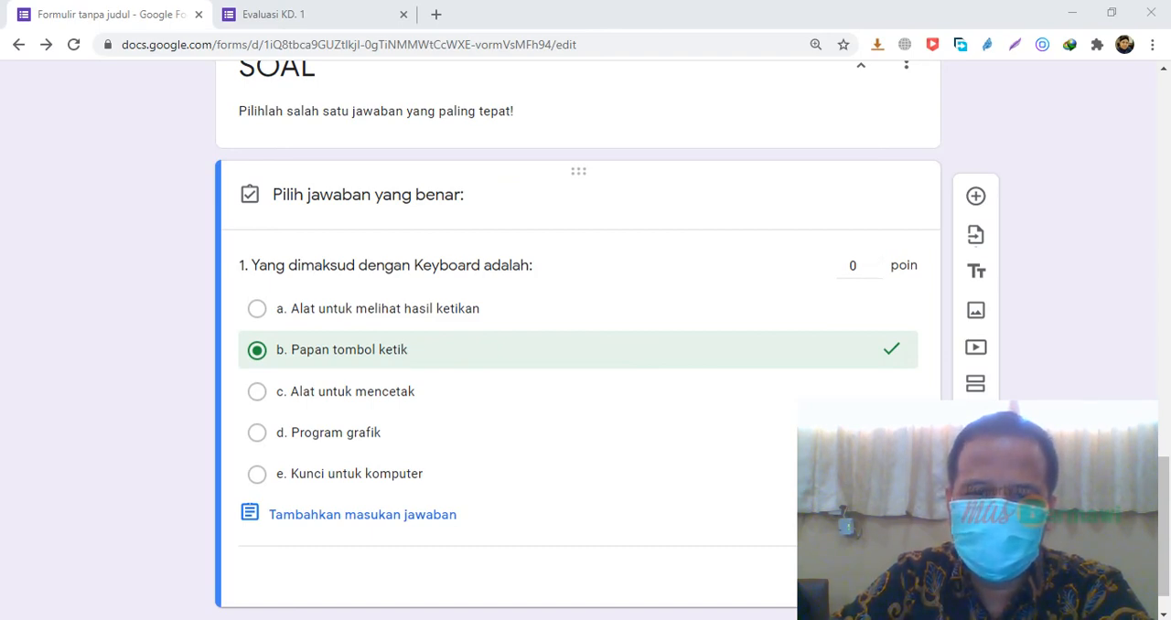
# Set the score of question 1 to 1 point in its answer key
pyautogui.click(853, 265)
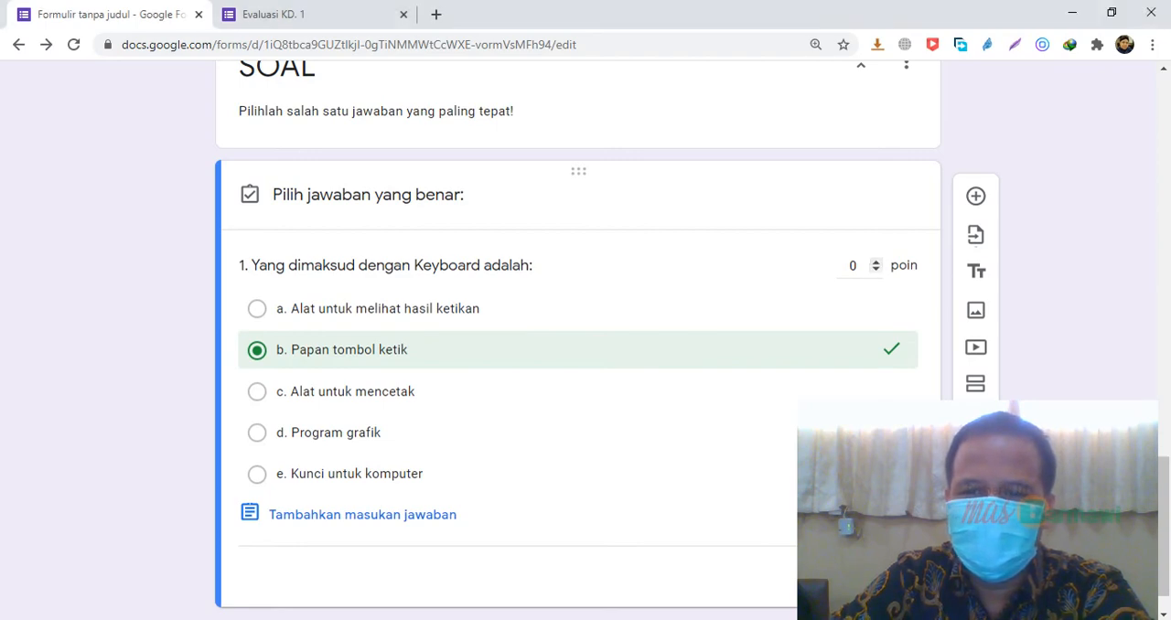
pyautogui.write('1')
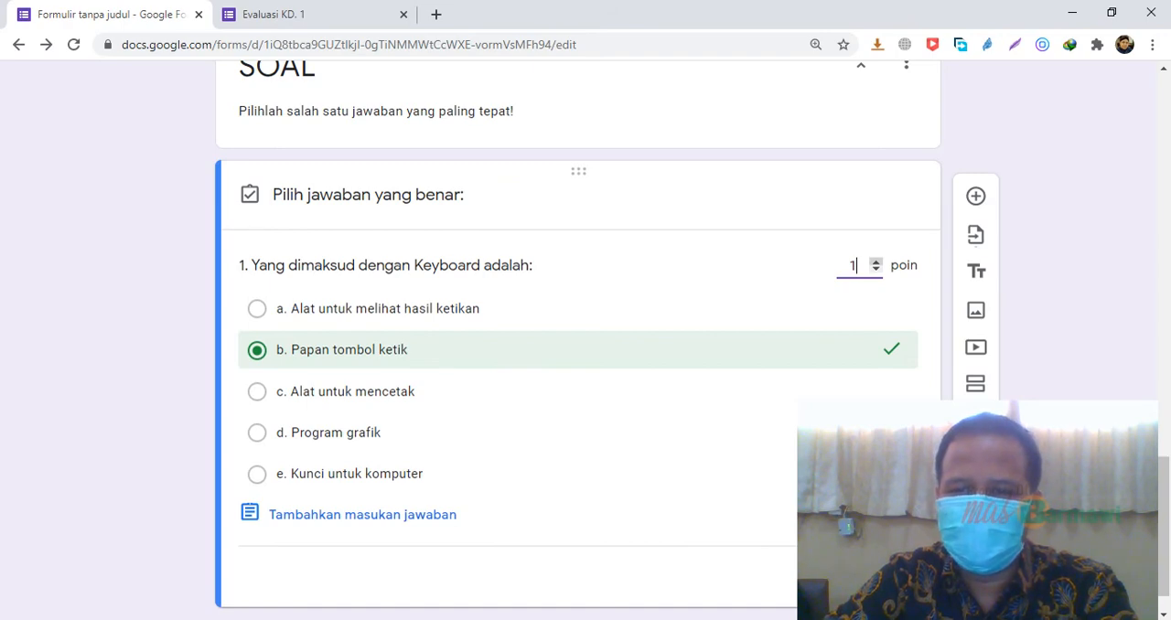
pyautogui.click(875, 261)
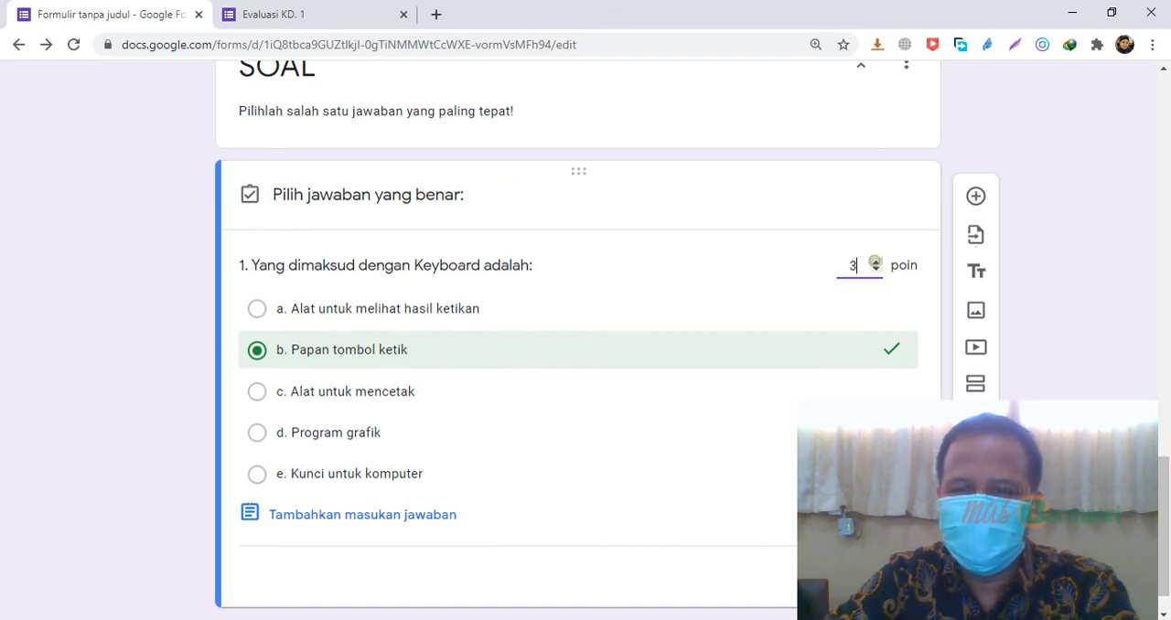
pyautogui.click(876, 269)
pyautogui.click(875, 269)
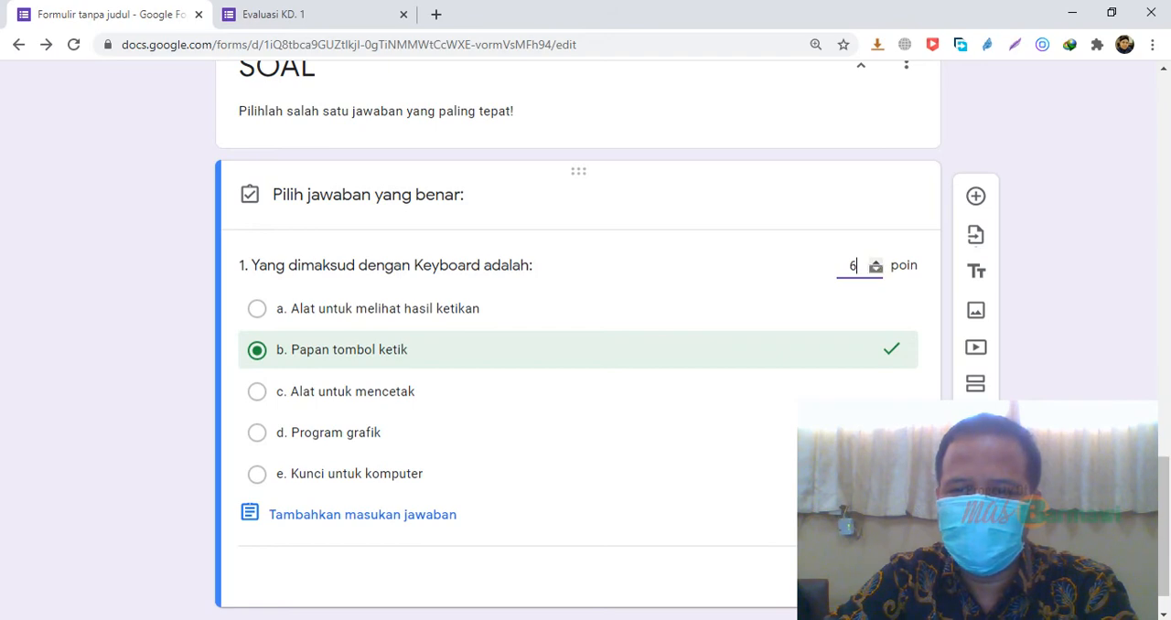
pyautogui.click(875, 269)
pyautogui.click(876, 269)
pyautogui.click(876, 269)
pyautogui.click(875, 269)
pyautogui.click(876, 268)
pyautogui.click(875, 269)
pyautogui.click(876, 262)
pyautogui.click(601, 513)
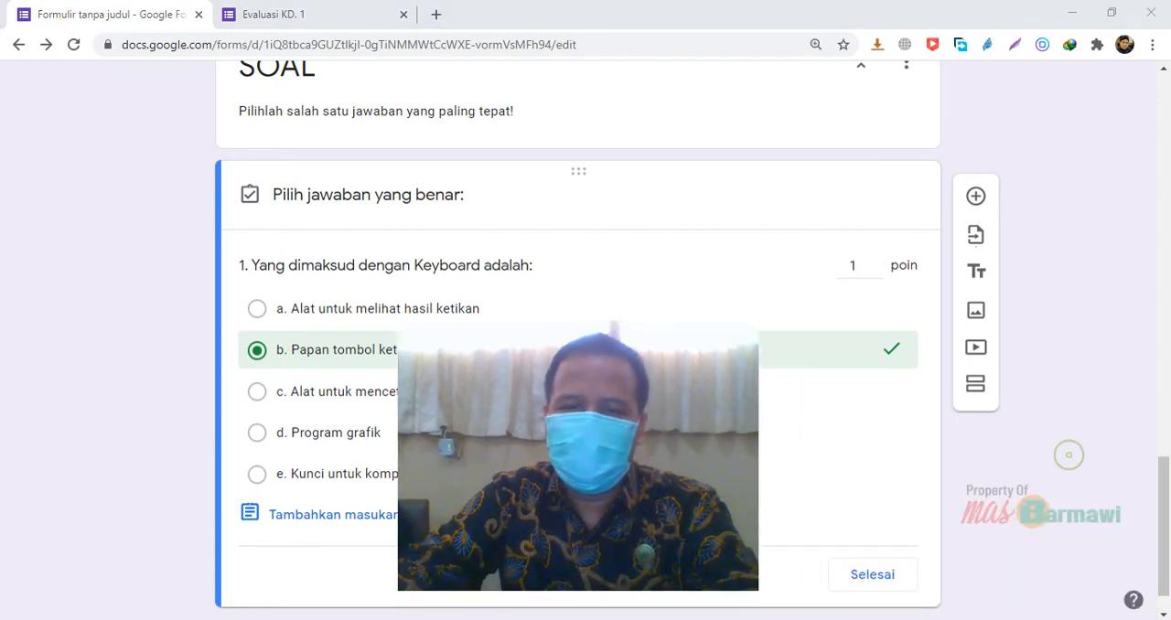
pyautogui.scroll(-1, 578, 366)
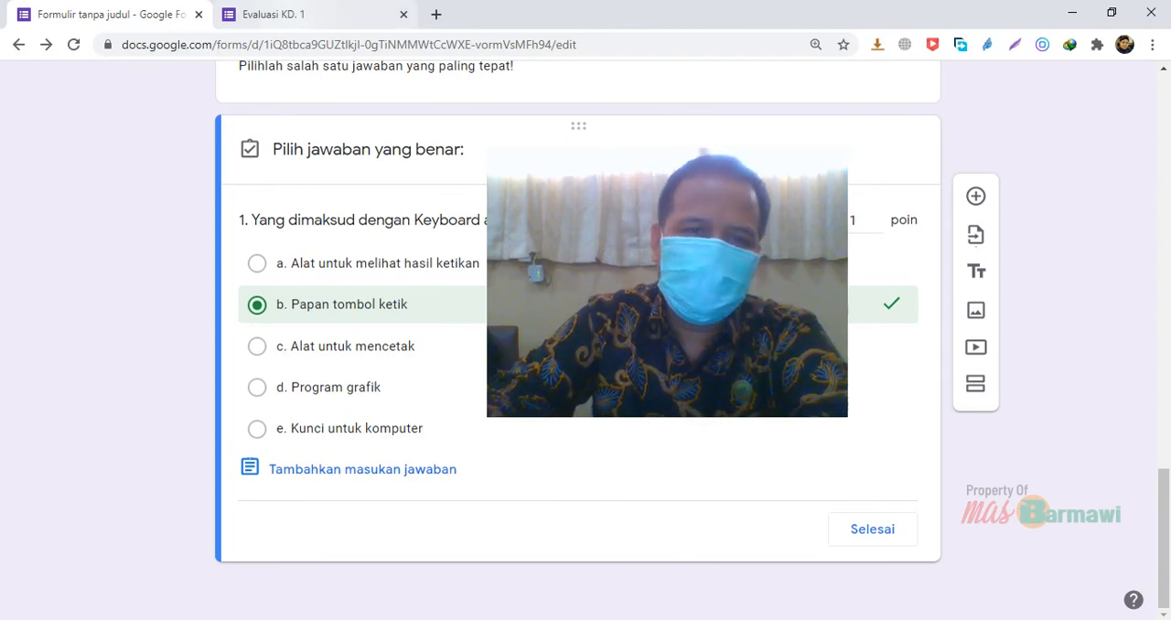
# Switch to the respondent view of "Evaluasi KD. 1" and reload it, discarding the unsent answers
pyautogui.click(291, 13)
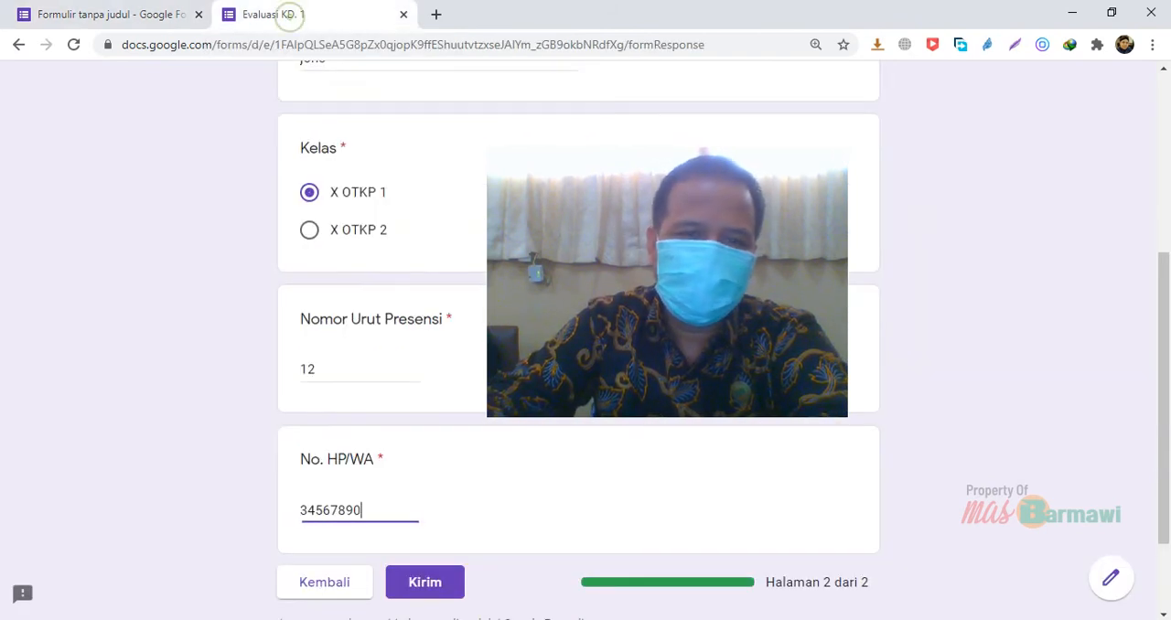
pyautogui.press('F5')
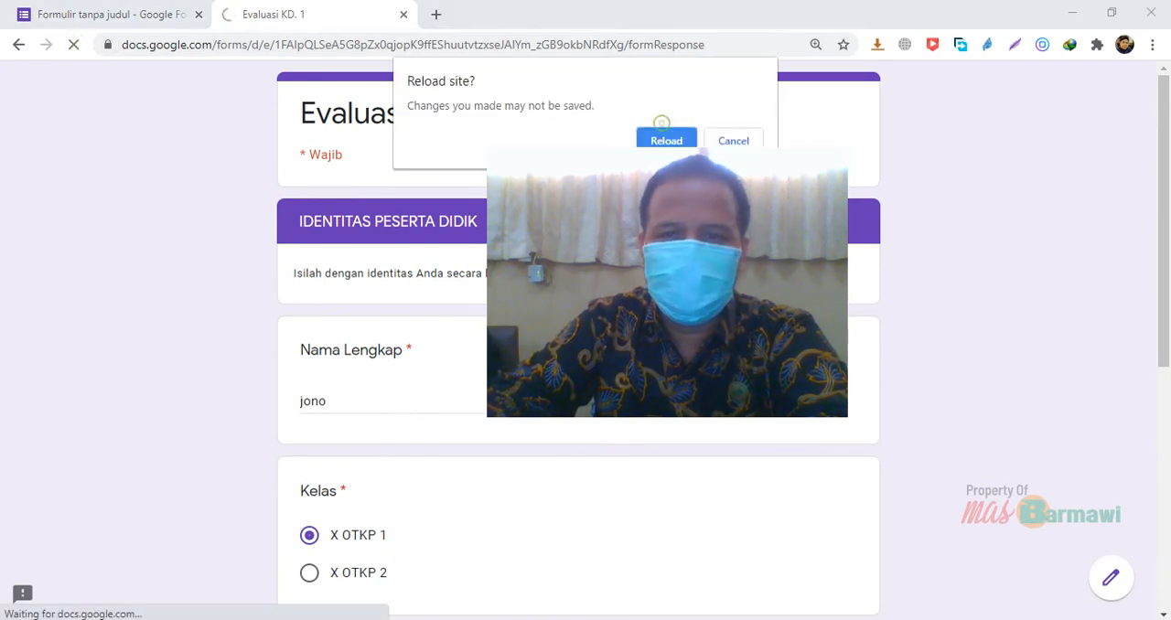
pyautogui.click(664, 140)
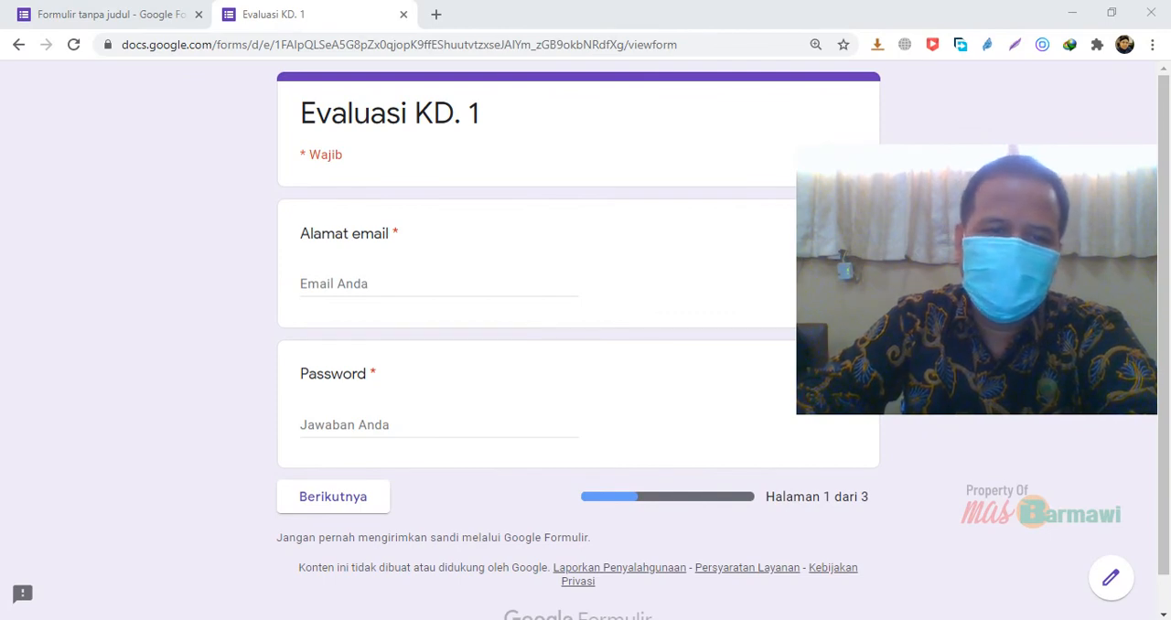
# Fill in the respondent's e-mail address and the quiz password, and continue to the IDENTITAS PESERTA DIDIK section
pyautogui.click(395, 284)
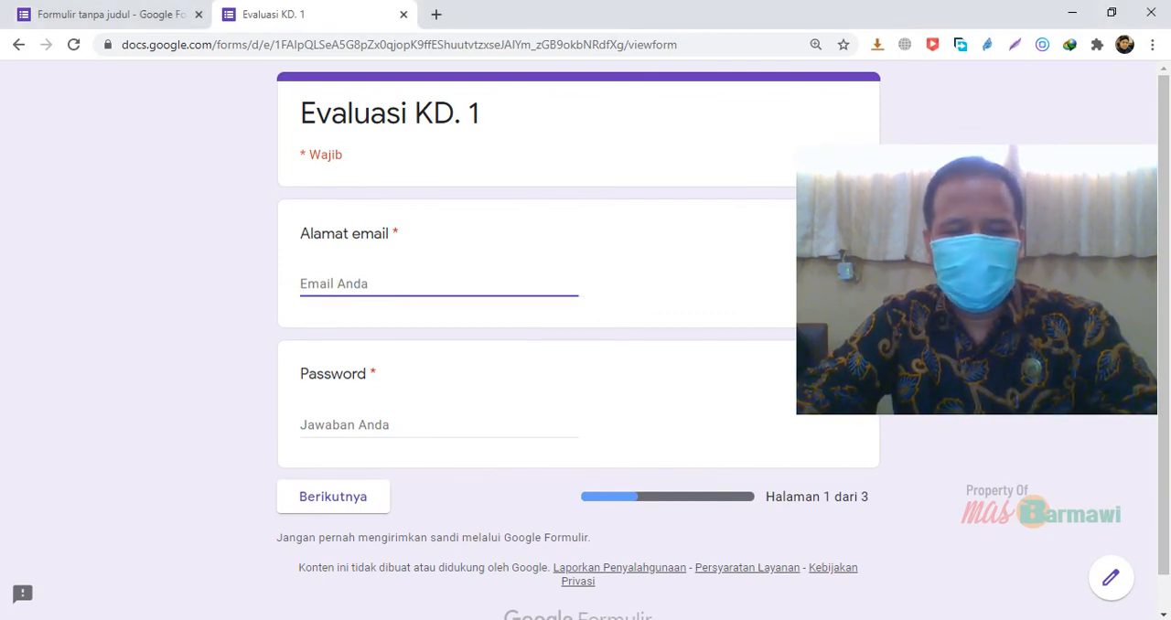
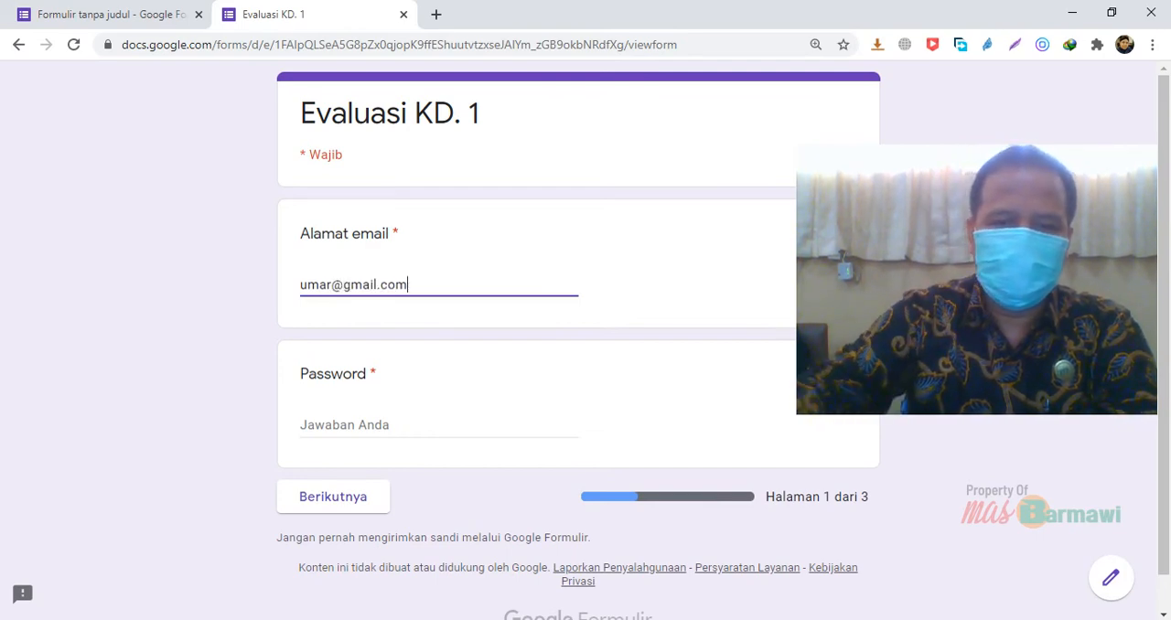
pyautogui.press('Tab')
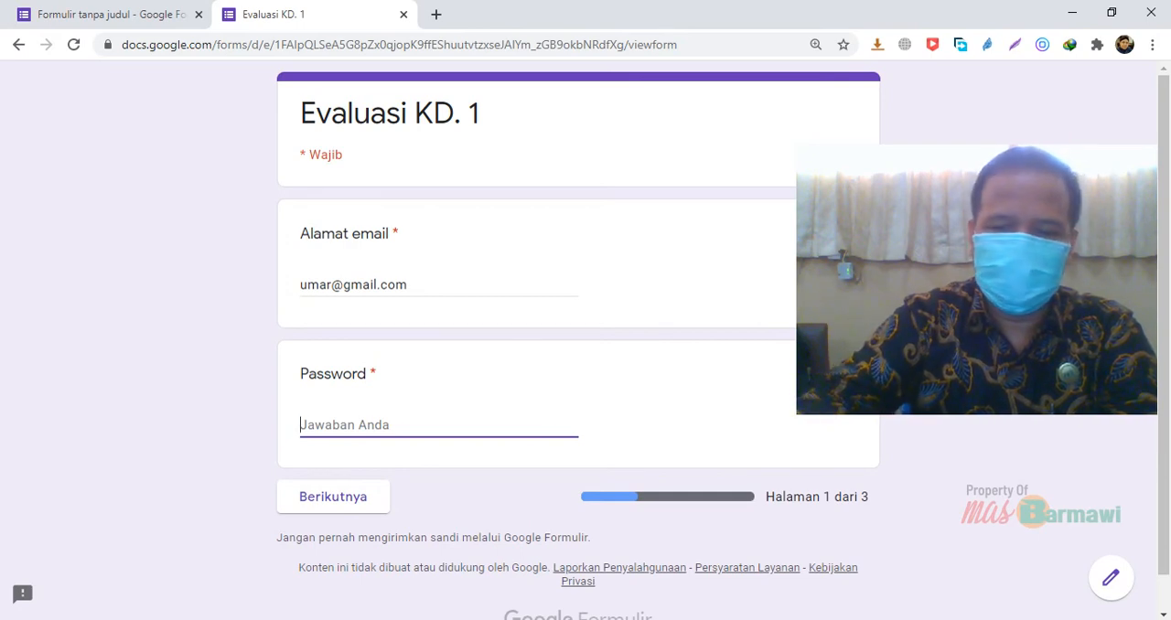
pyautogui.write('passwordkd1')
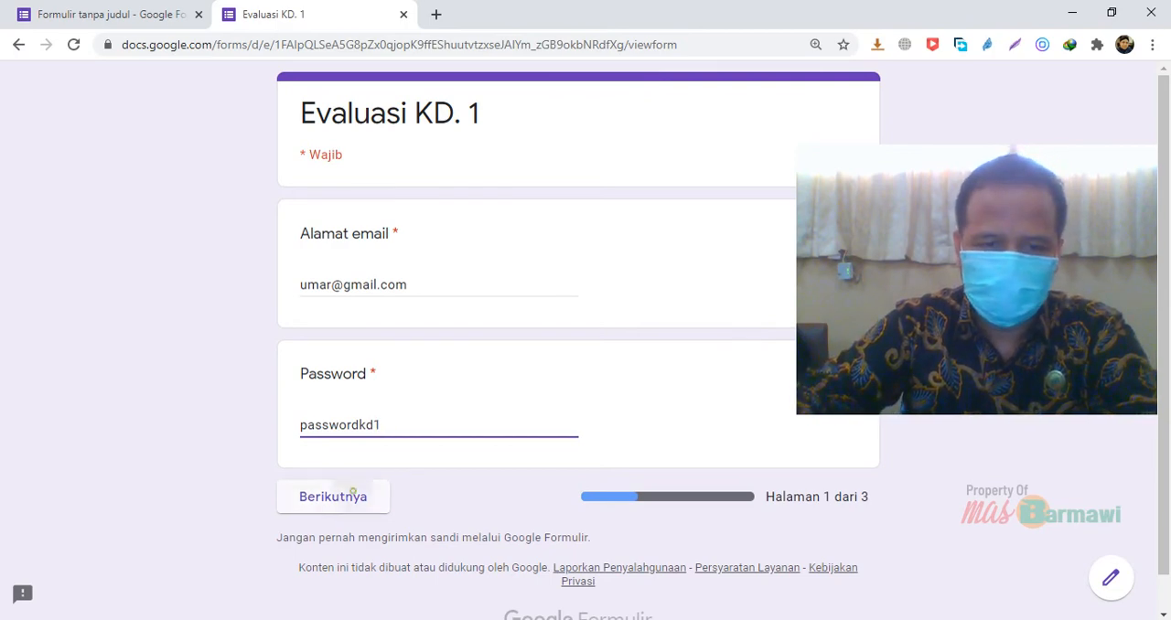
pyautogui.click(346, 497)
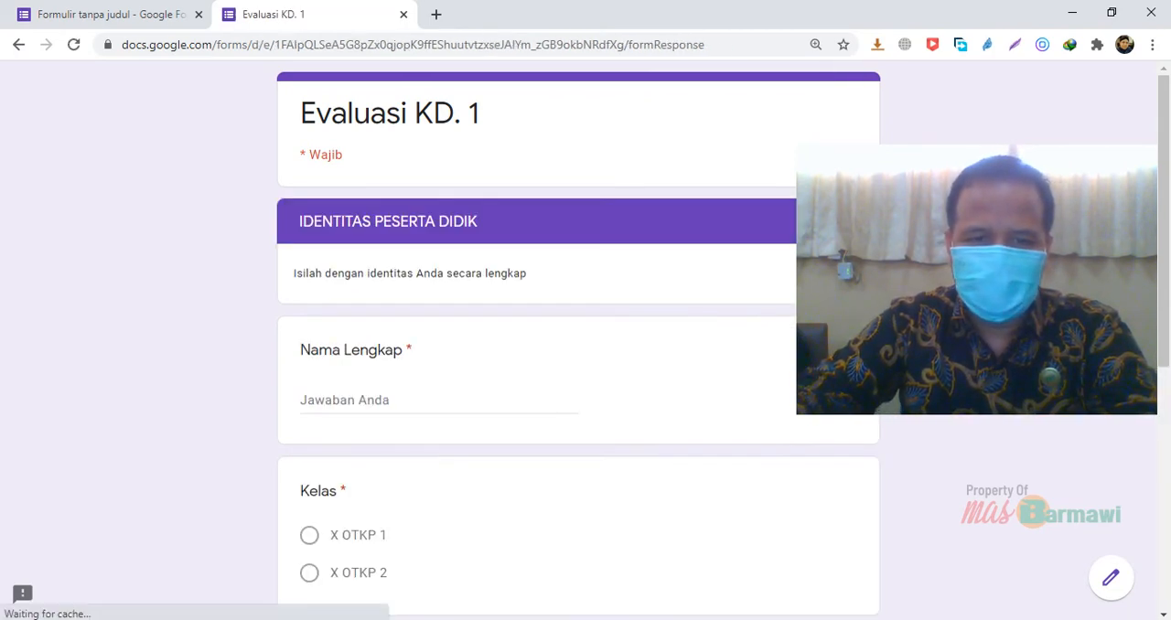
# Enter a placeholder full name in Nama Lengkap and select "X OTKP 1" as Kelas
pyautogui.click(405, 399)
pyautogui.write('nama')
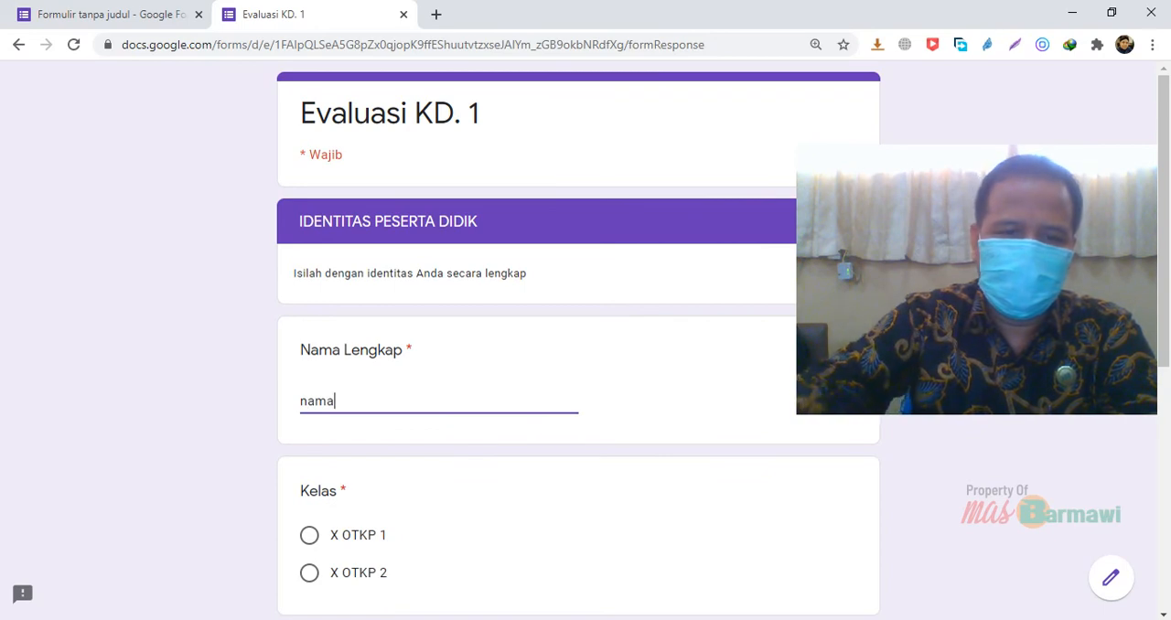
pyautogui.click(309, 535)
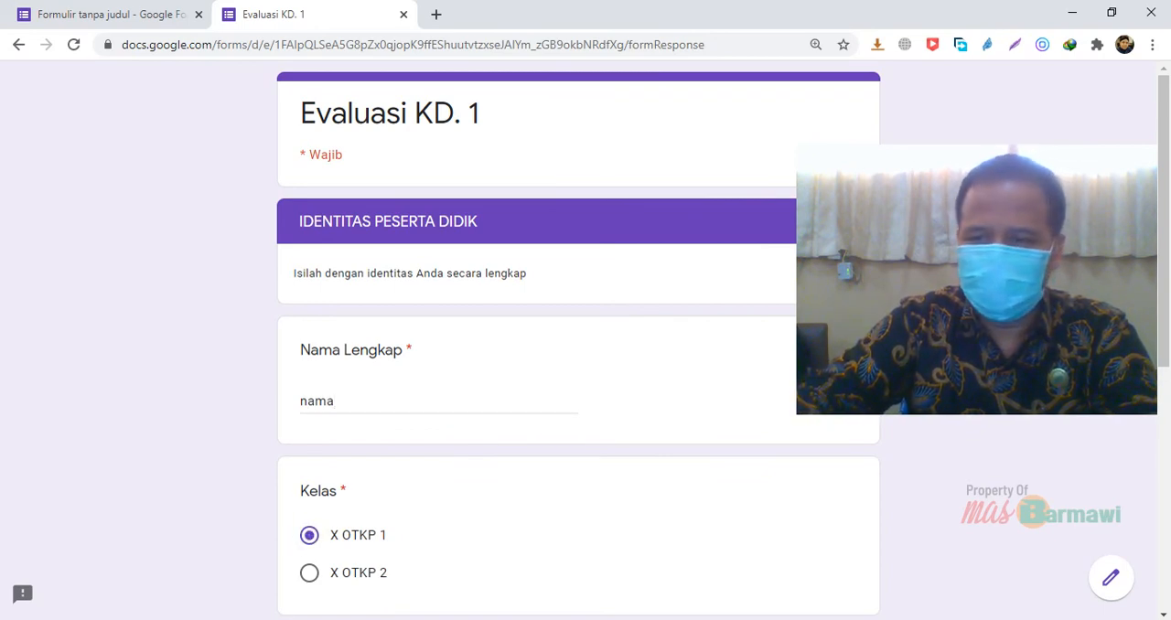
# Set Nomor Urut Presensi to 12, fill in a phone number under No. HP/WA, and continue to the SOAL section
pyautogui.scroll(-3, 578, 338)
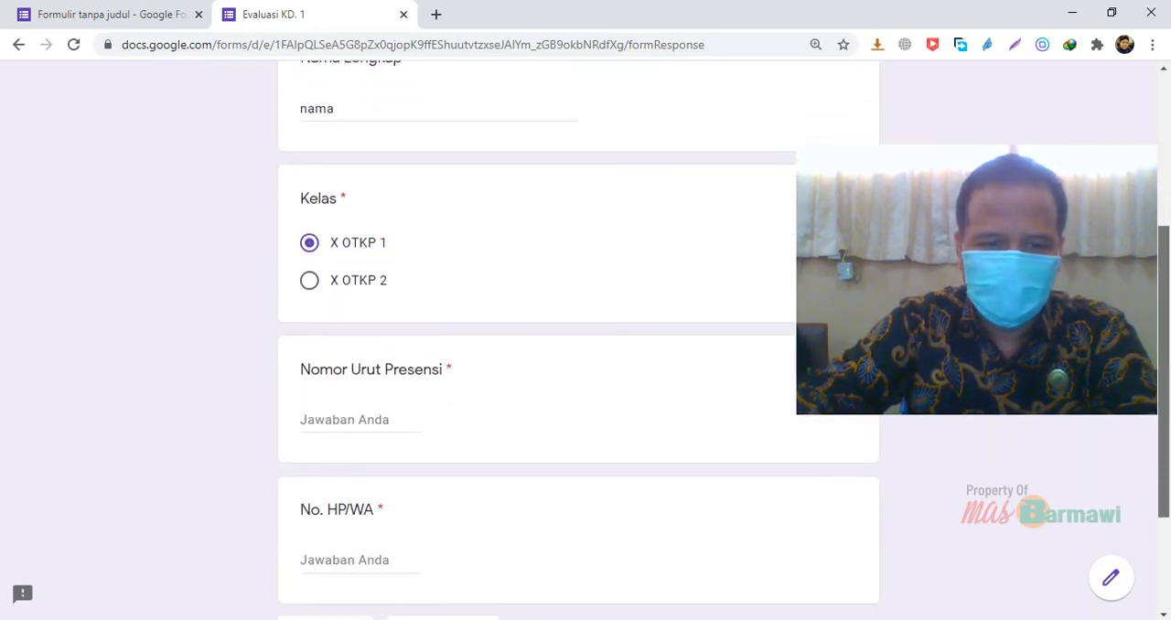
pyautogui.click(360, 408)
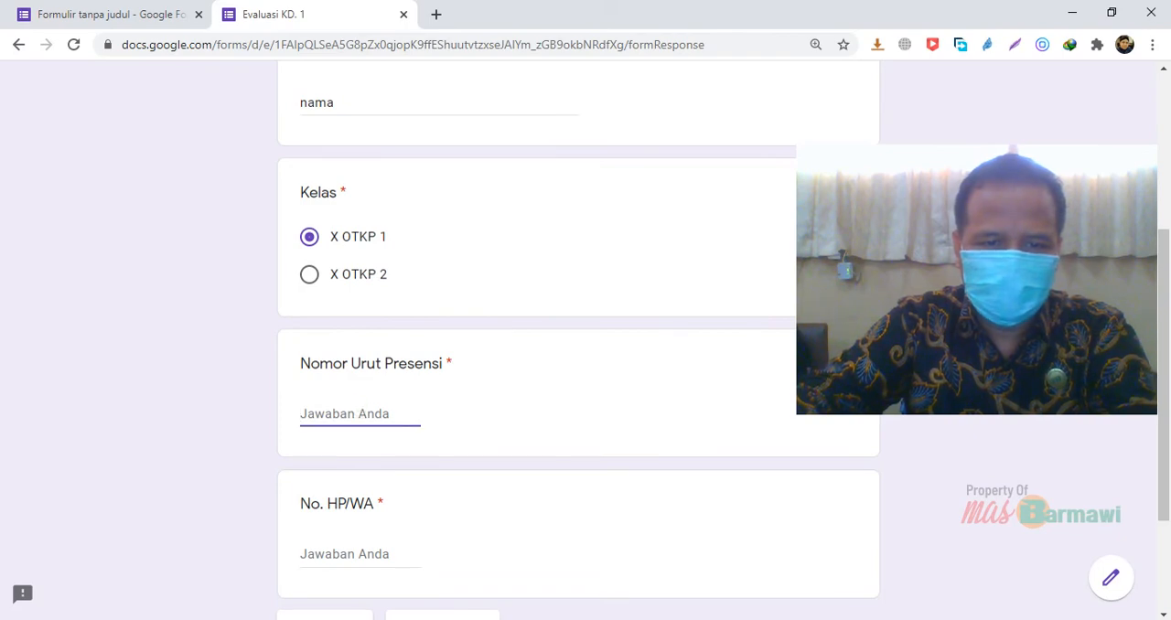
pyautogui.write('12')
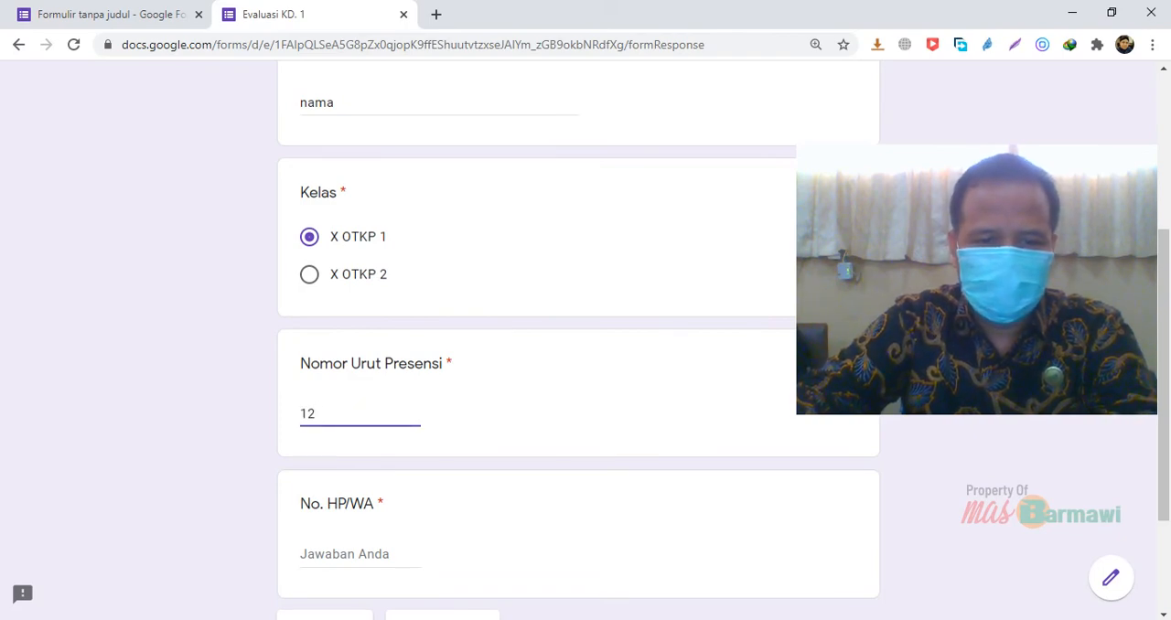
pyautogui.click(358, 553)
pyautogui.write('2334')
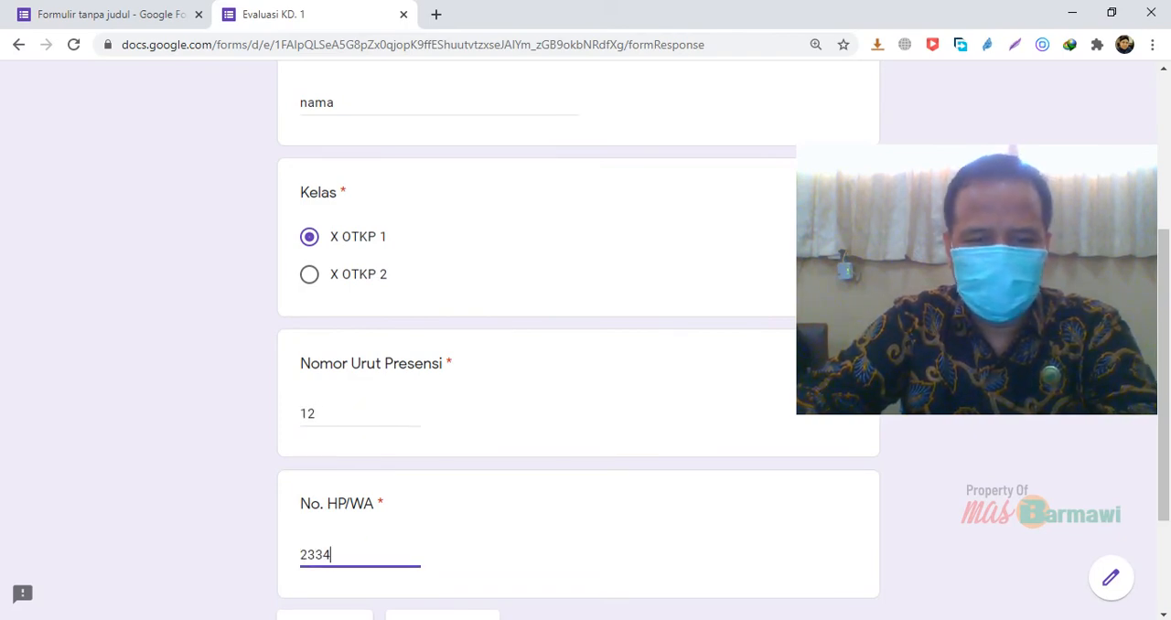
pyautogui.write('5')
pyautogui.scroll(-1, 578, 366)
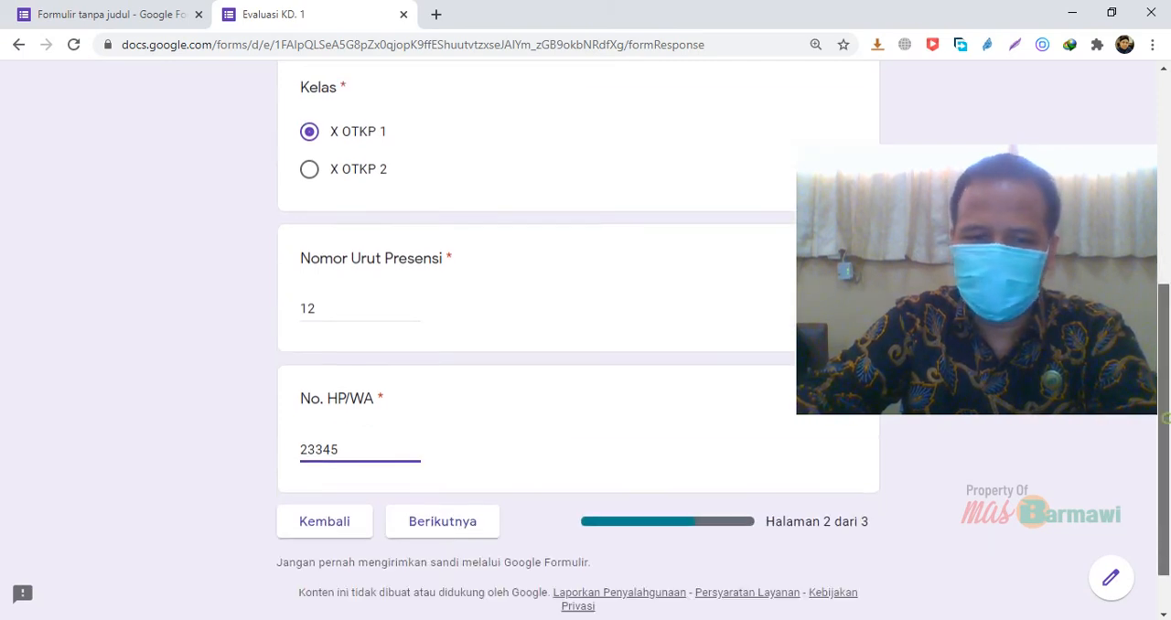
pyautogui.scroll(-1, 578, 366)
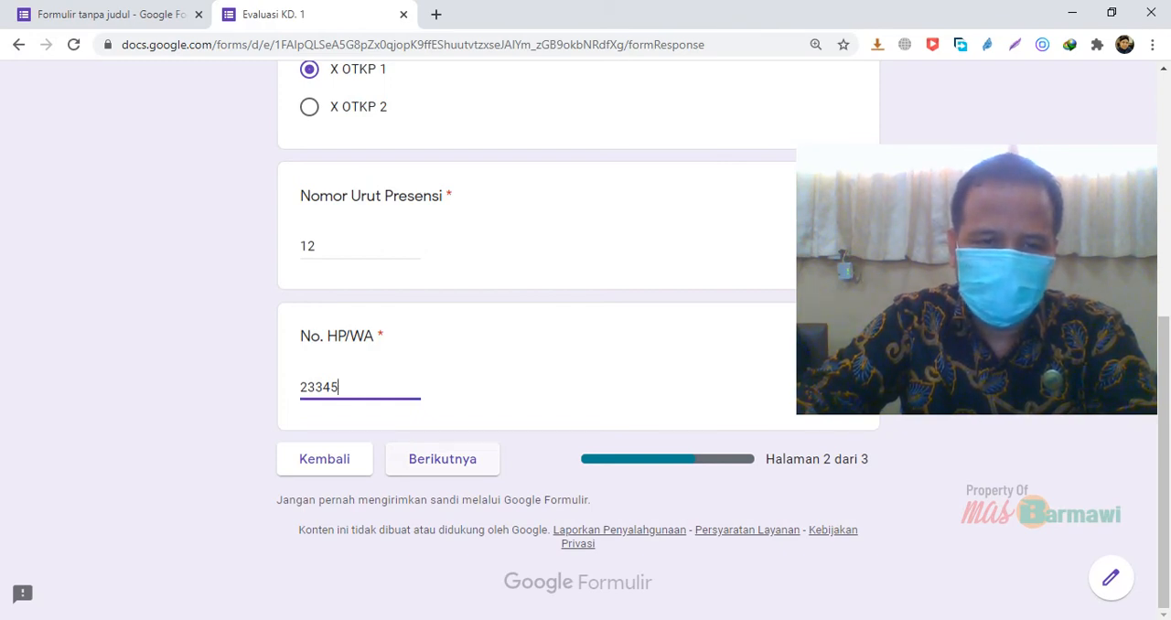
pyautogui.click(442, 458)
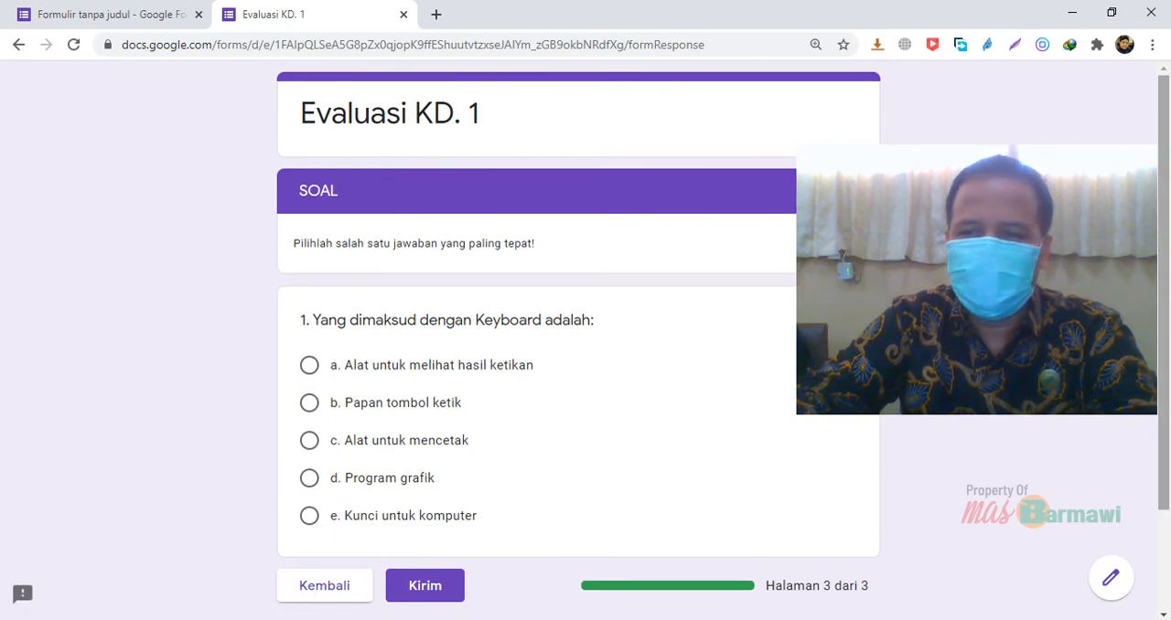
# Answer question 1 with "a. Alat untuk melihat hasil ketikan" and submit the test response
pyautogui.scroll(-2, 579, 338)
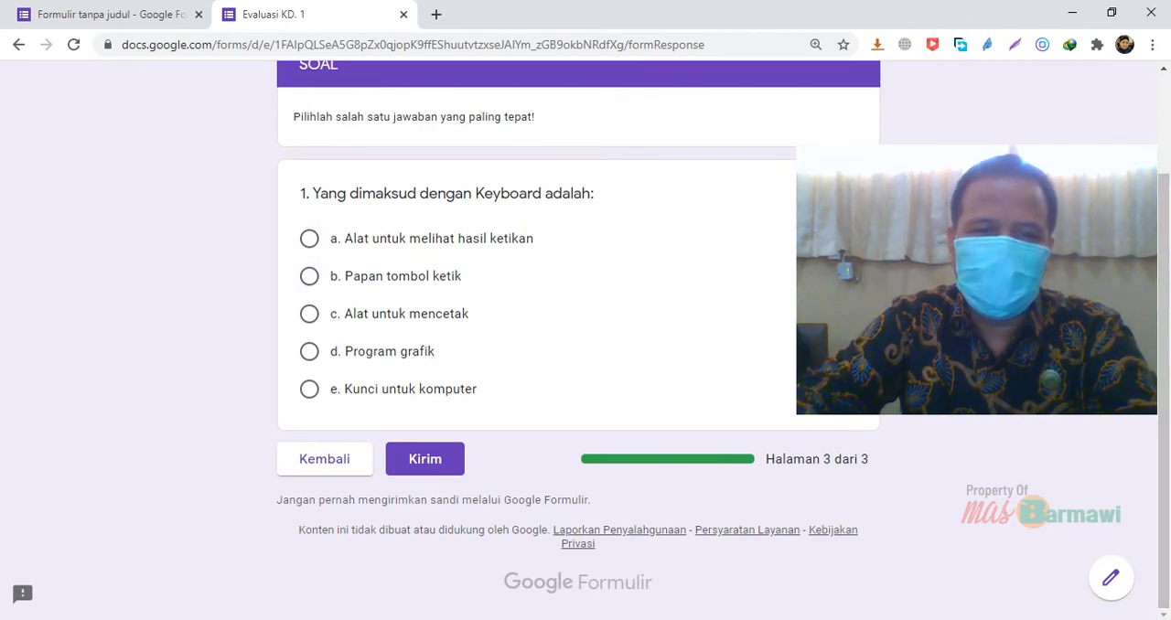
pyautogui.click(309, 237)
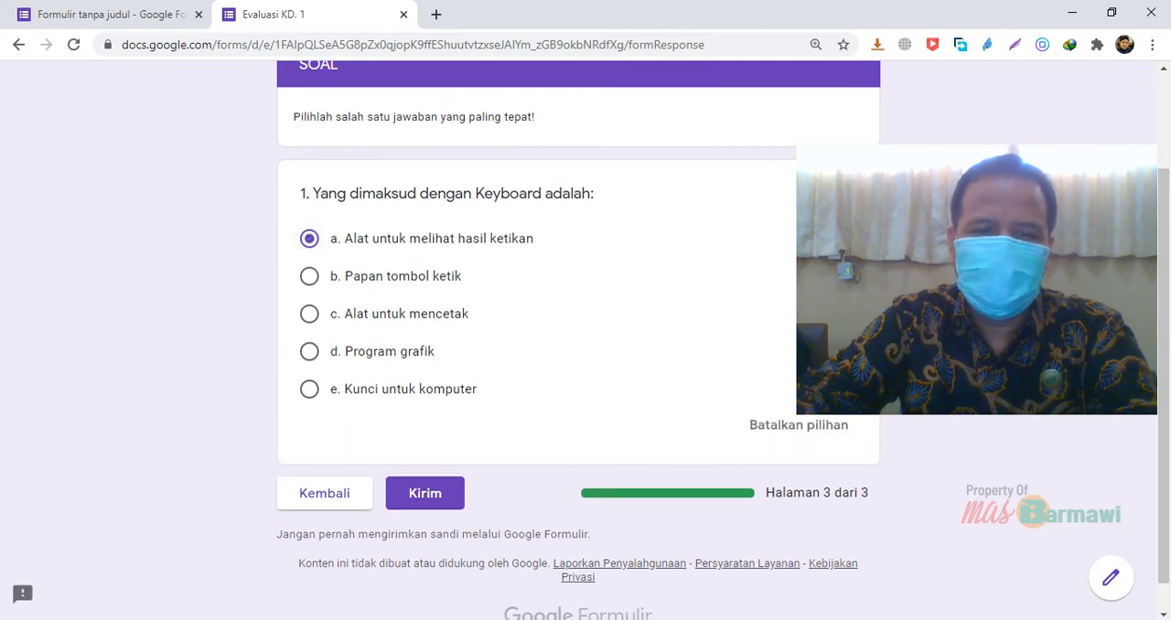
pyautogui.click(426, 494)
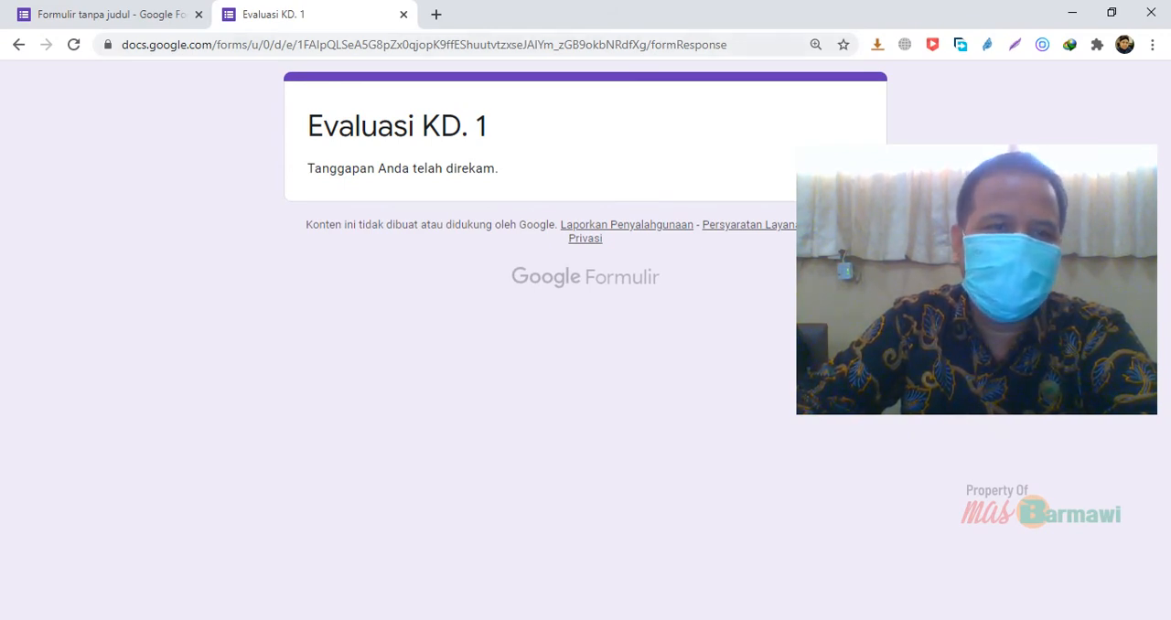
# Return to the form editor and examine the response summary (Ringkasan), including the scores, identity answers and question 1 results
pyautogui.click(106, 16)
pyautogui.scroll(15, 578, 366)
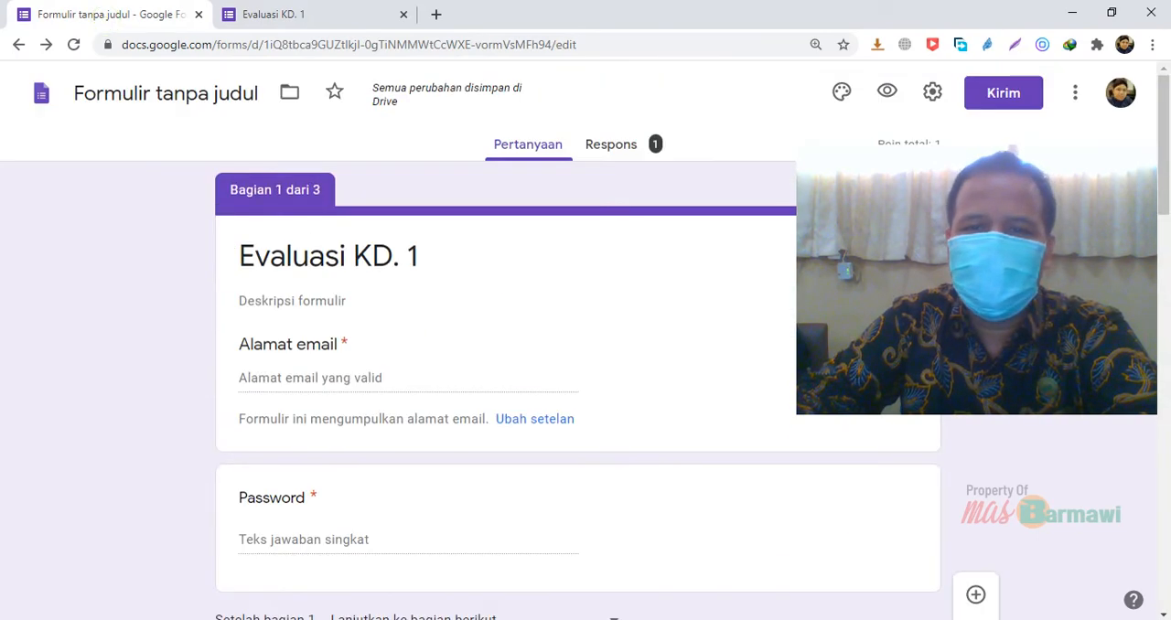
pyautogui.moveTo(976, 280); pyautogui.dragTo(804, 495)
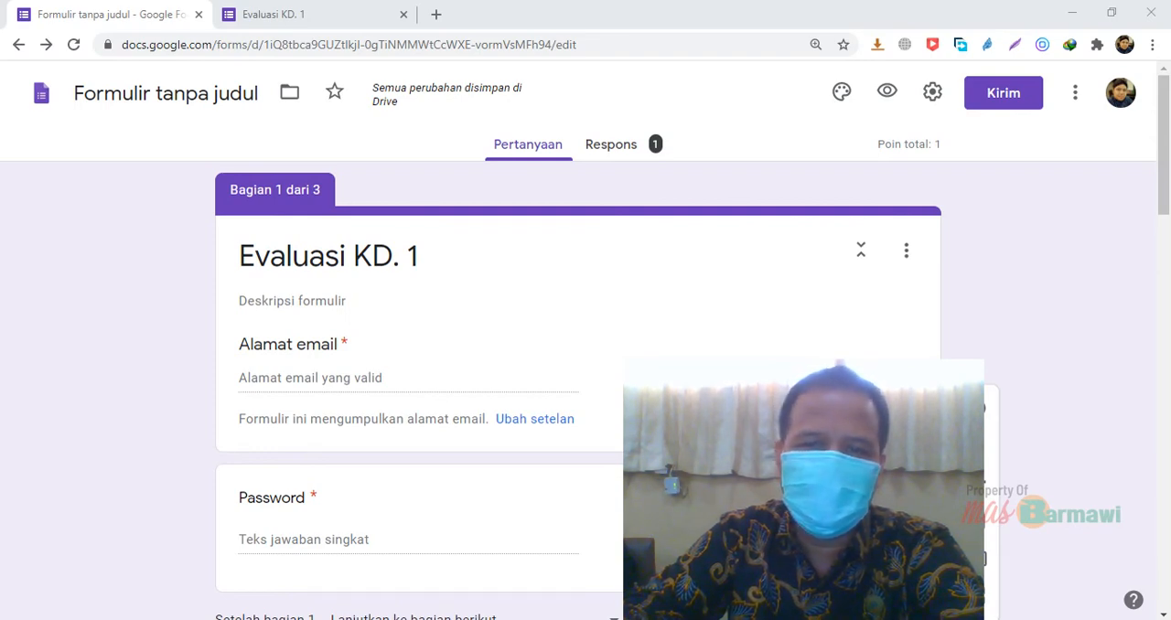
pyautogui.click(607, 147)
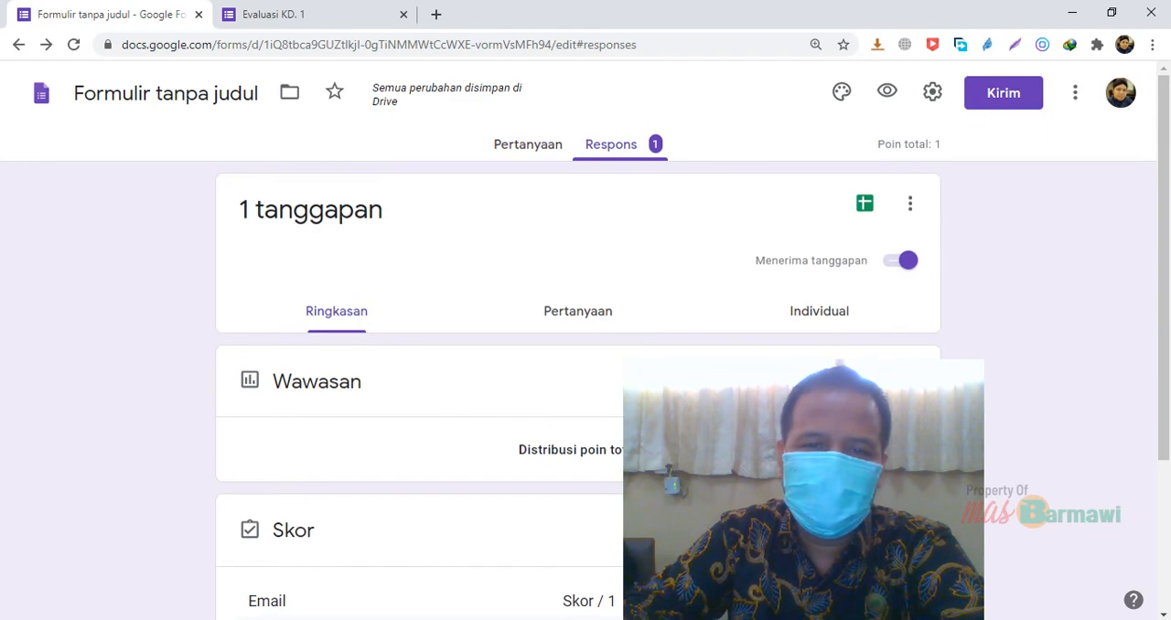
pyautogui.scroll(-2, 586, 366)
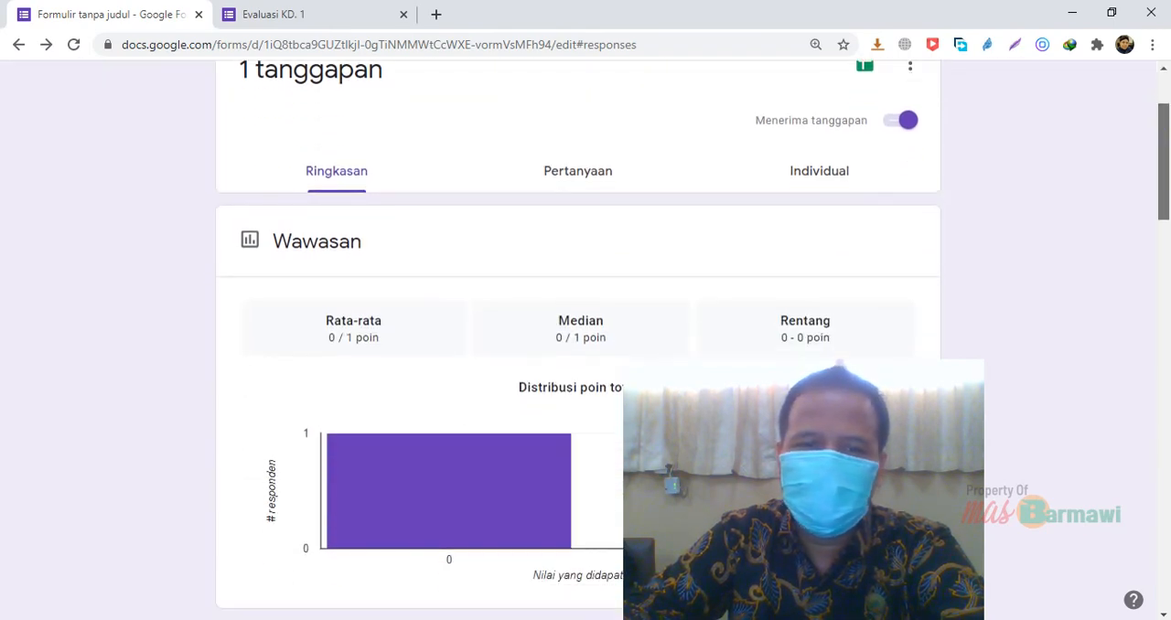
pyautogui.scroll(1, 585, 366)
pyautogui.scroll(-5, 585, 366)
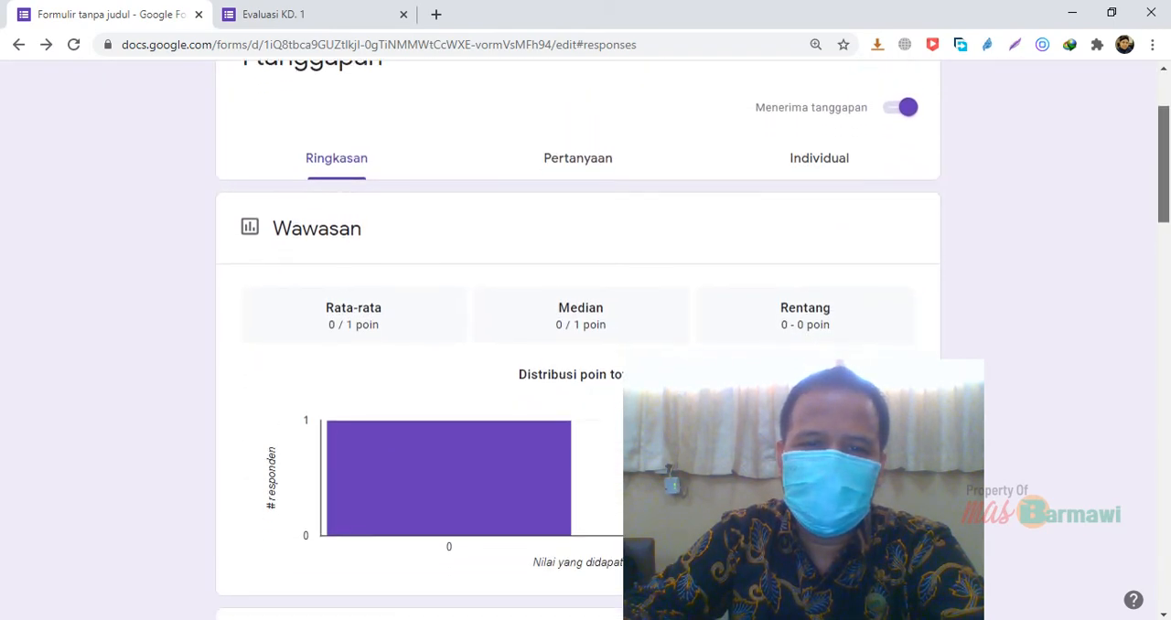
pyautogui.scroll(-6, 586, 366)
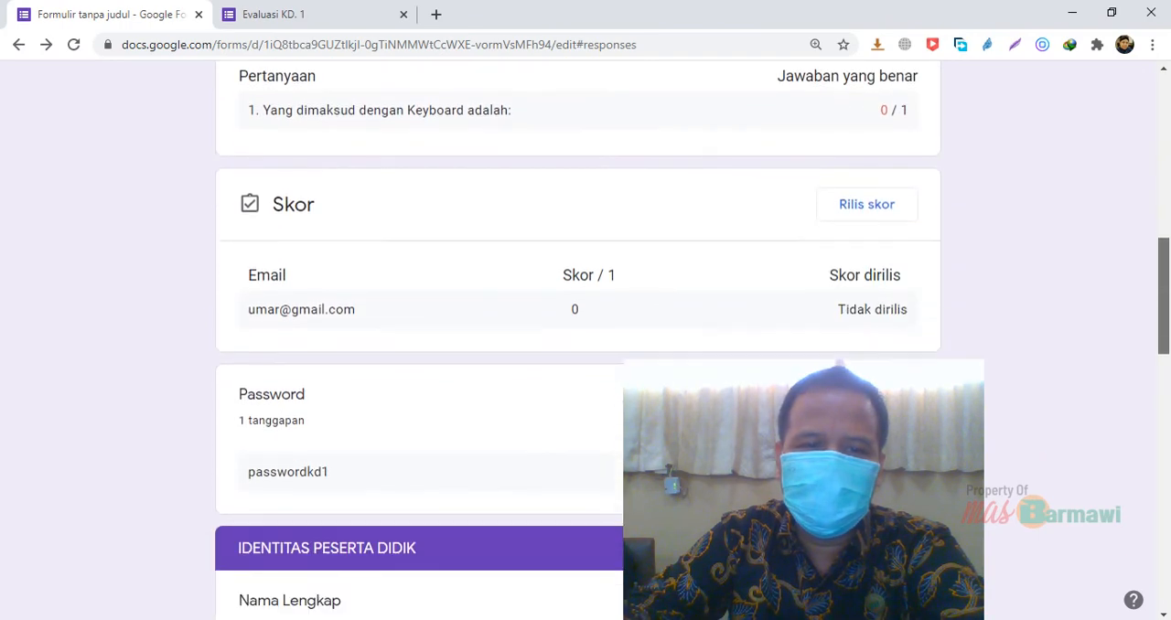
pyautogui.scroll(-5, 585, 366)
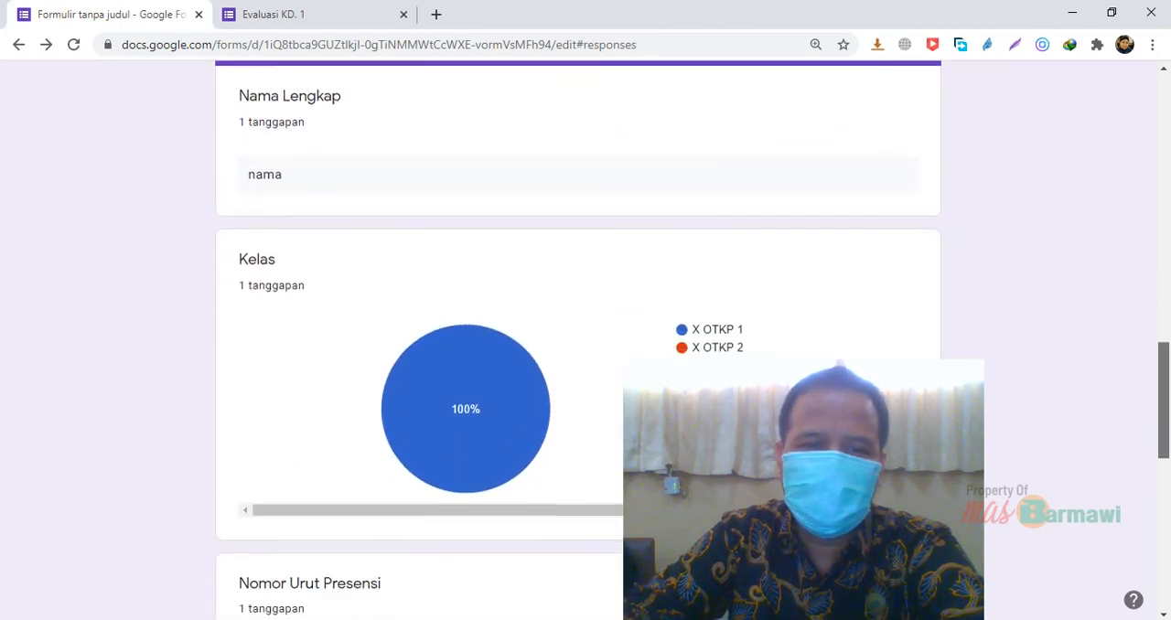
pyautogui.scroll(-5, 586, 366)
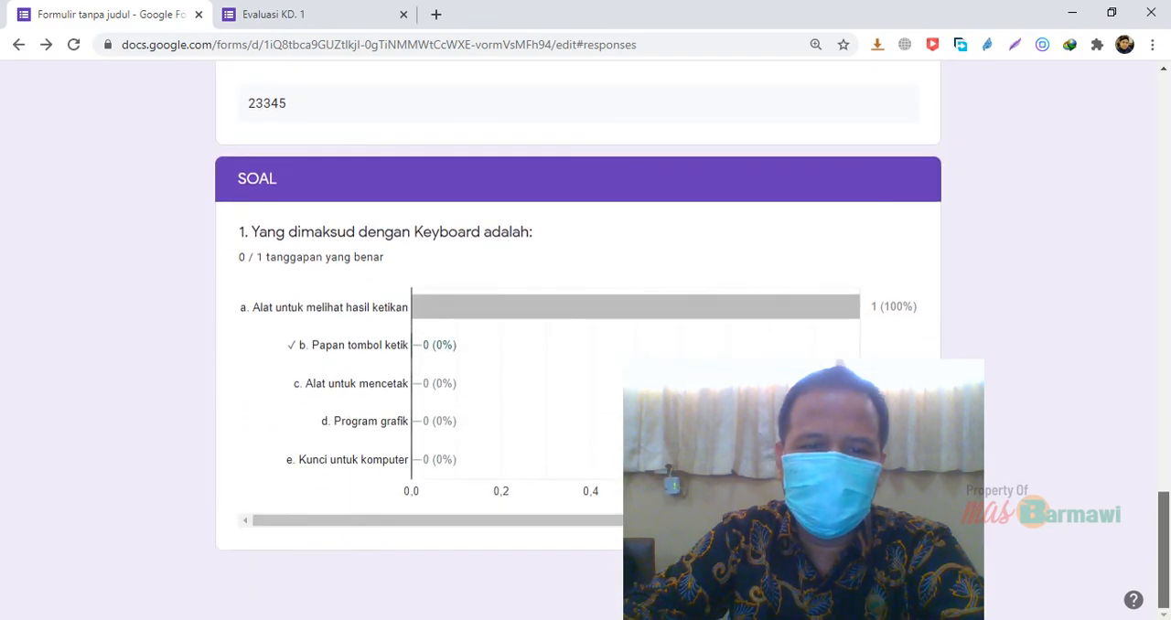
# Show the responses grouped by question (Pertanyaan) and examine the answer given to the Password question
pyautogui.scroll(13, 585, 366)
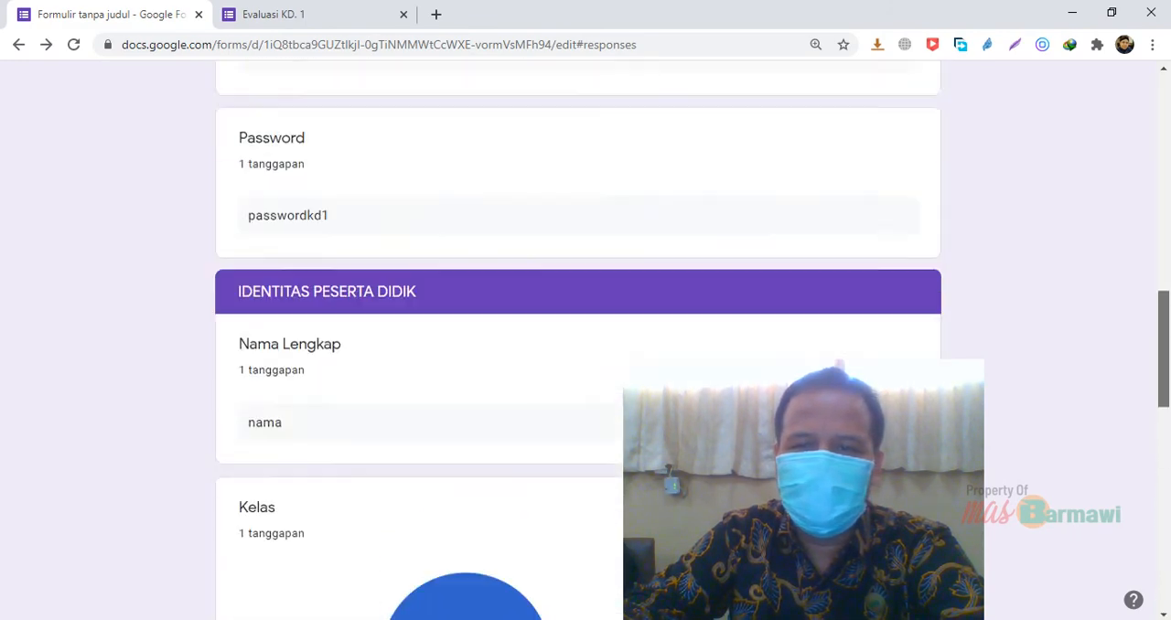
pyautogui.scroll(2, 586, 366)
pyautogui.scroll(3, 586, 338)
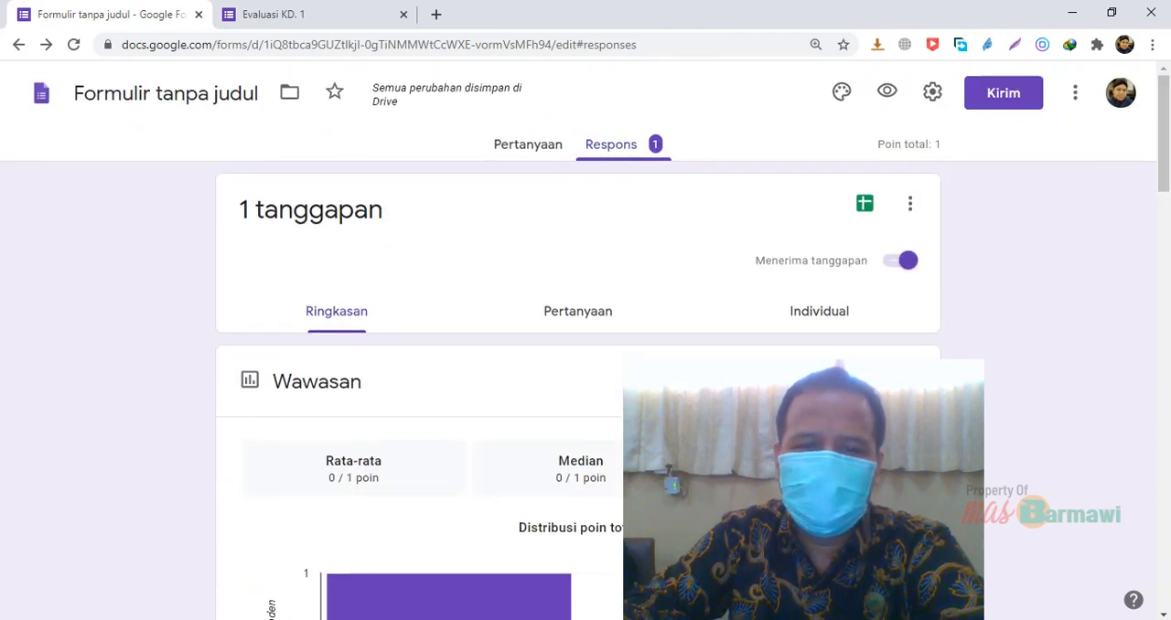
pyautogui.click(558, 307)
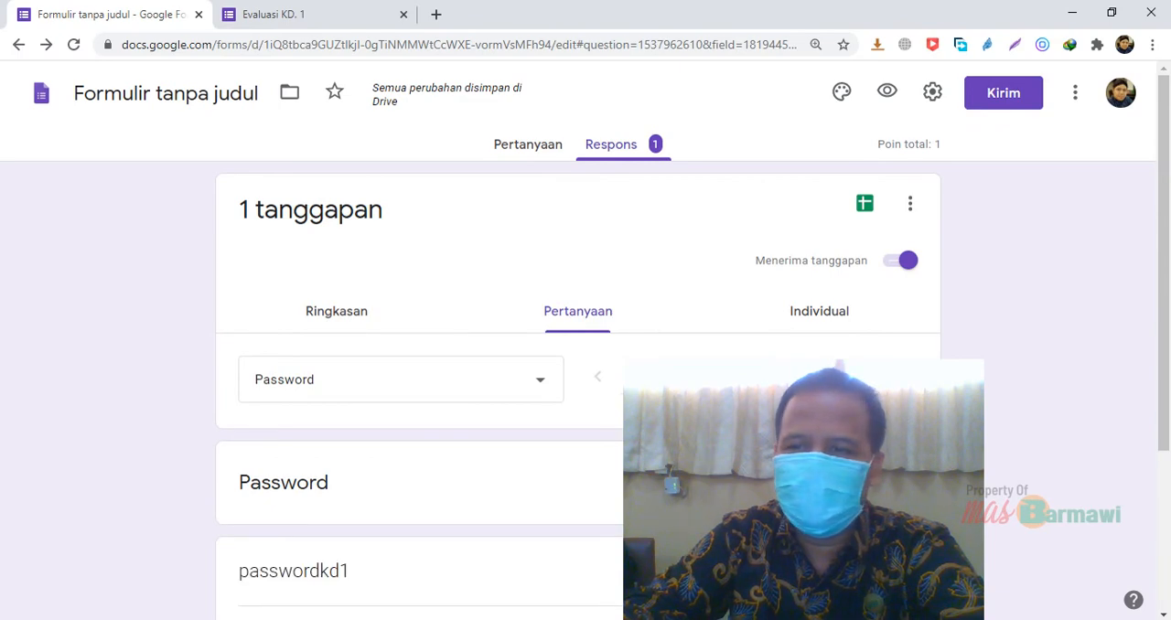
pyautogui.scroll(-3, 585, 366)
pyautogui.scroll(1, 789, 161)
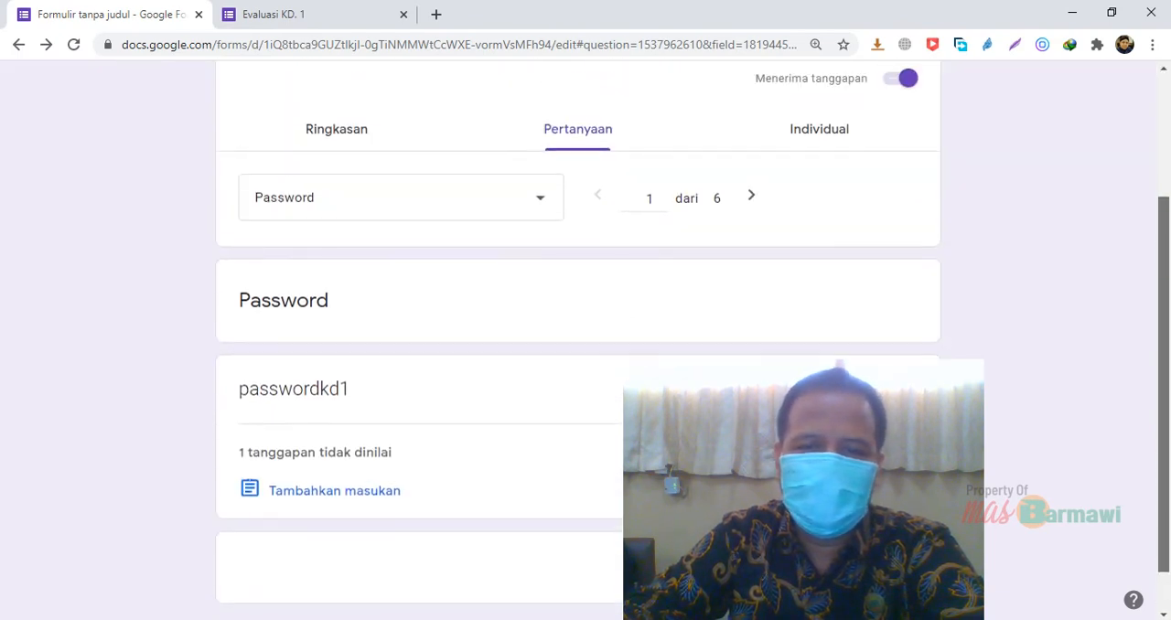
# Examine the Individual response, reviewing the identity answers, the graded question 1 and its correct answer
pyautogui.click(789, 161)
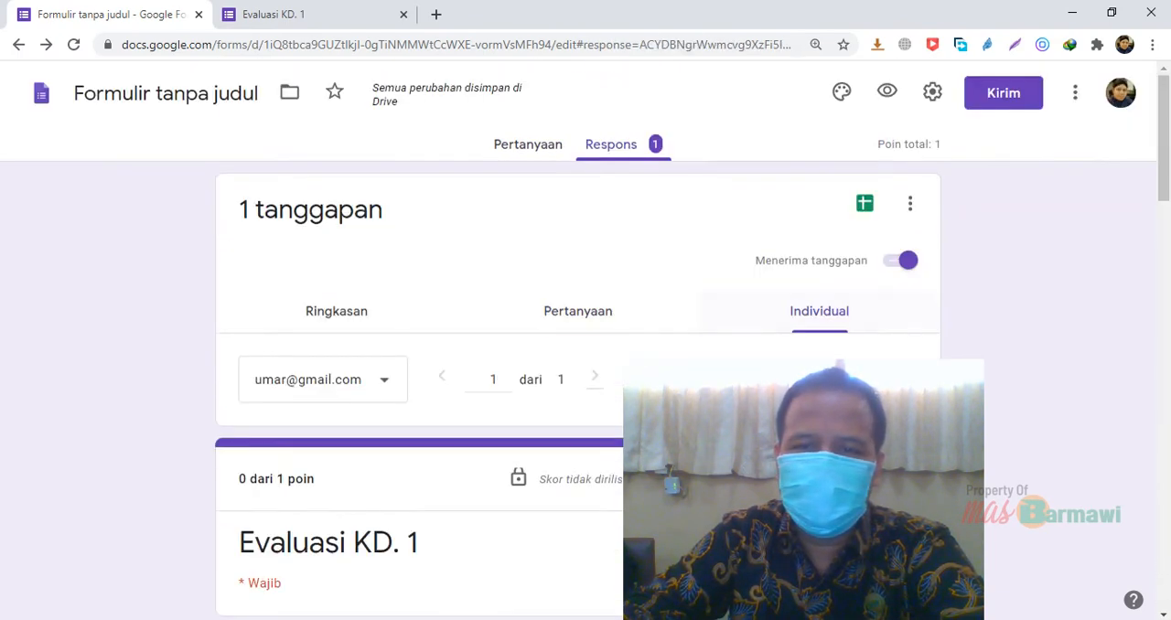
pyautogui.moveTo(1163, 138); pyautogui.dragTo(1164, 204)
pyautogui.scroll(-7, 586, 366)
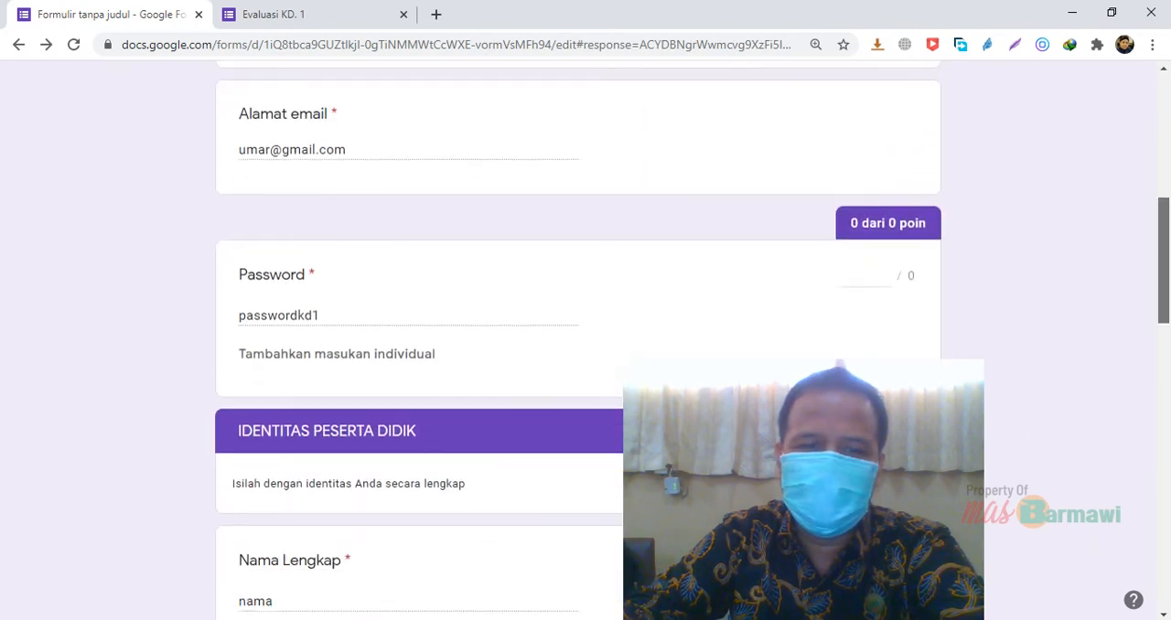
pyautogui.scroll(-7, 586, 366)
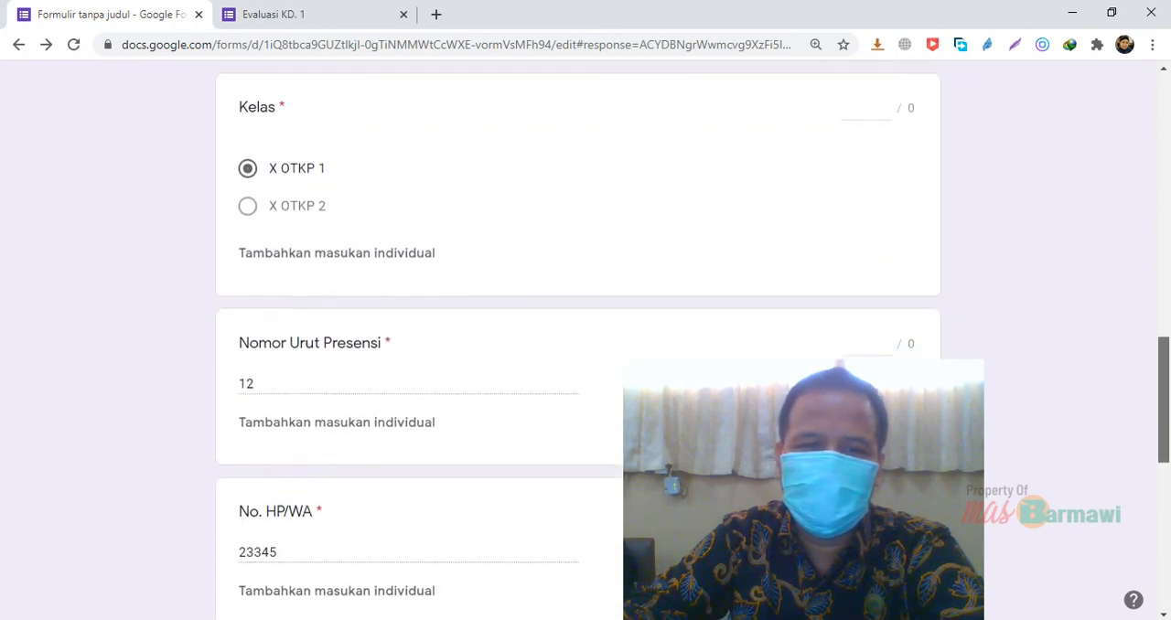
pyautogui.scroll(-2, 586, 366)
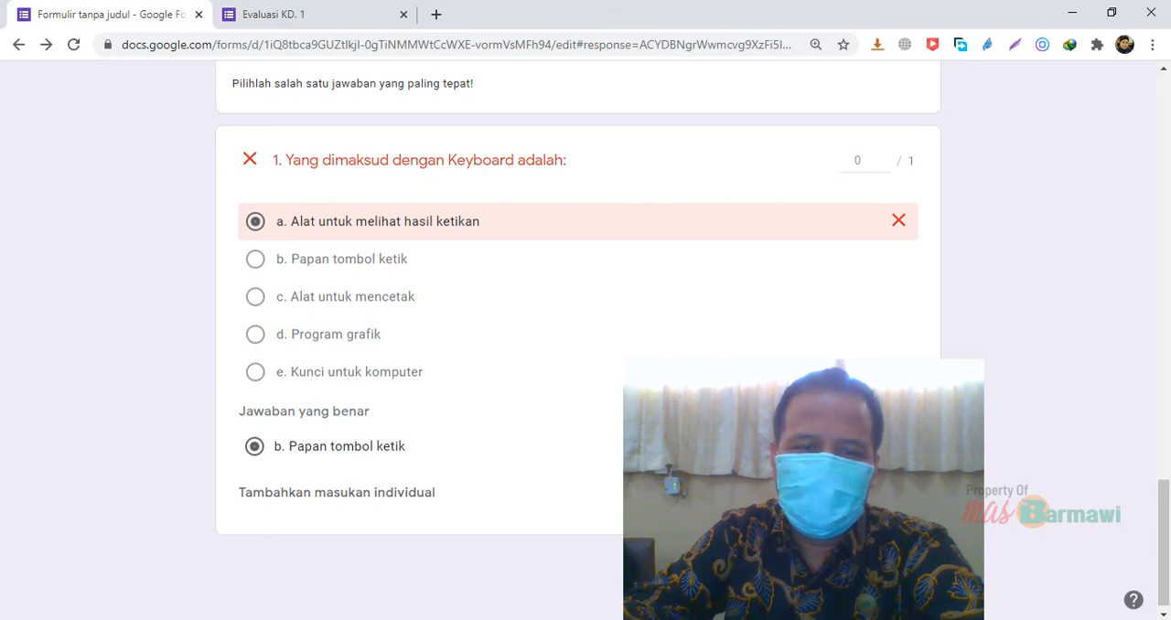
pyautogui.click(394, 454)
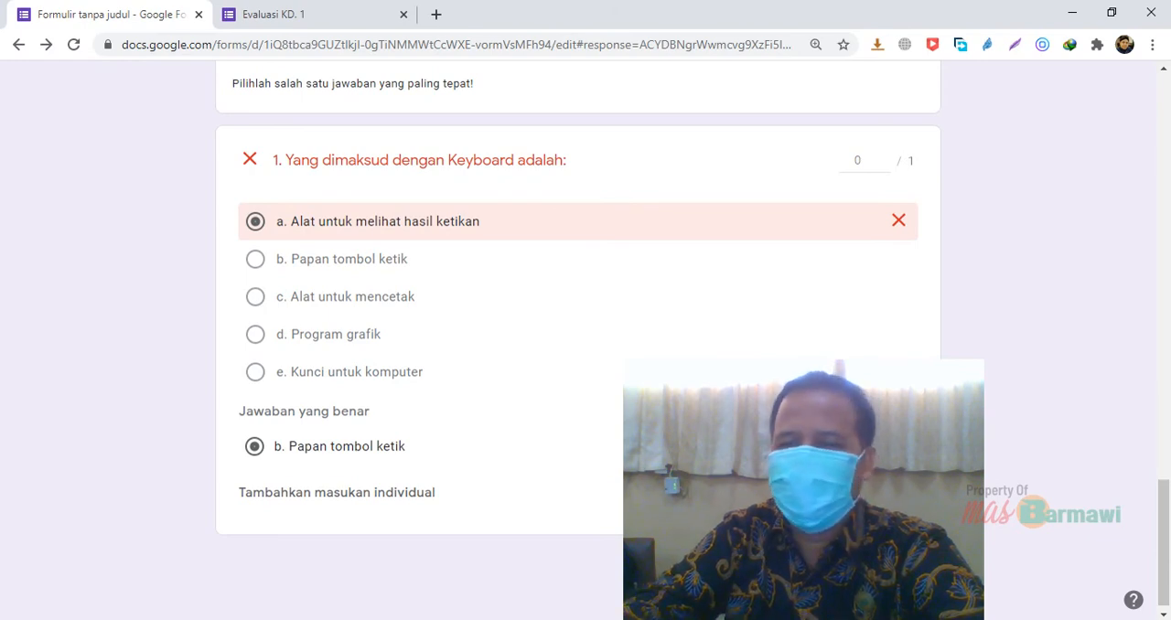
pyautogui.scroll(5, 578, 339)
pyautogui.scroll(10, 579, 338)
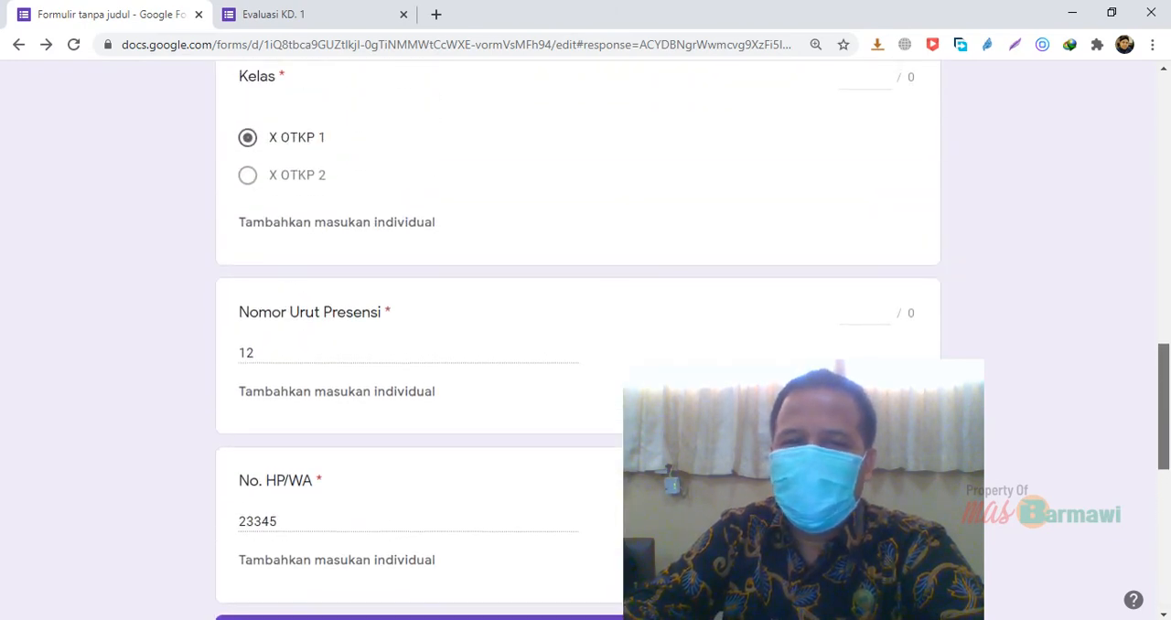
pyautogui.scroll(4, 578, 338)
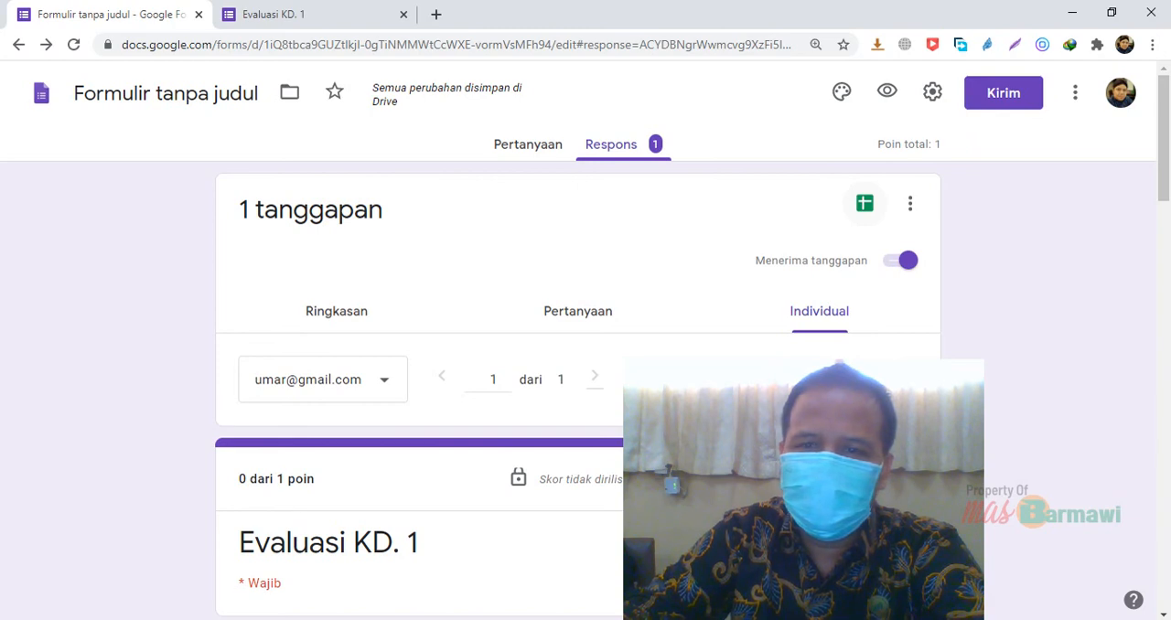
# Rename the untitled form to "Evaluasi KD. 1" and create a new response spreadsheet named "Evaluasi KD. 1 (Respons)"
pyautogui.click(864, 204)
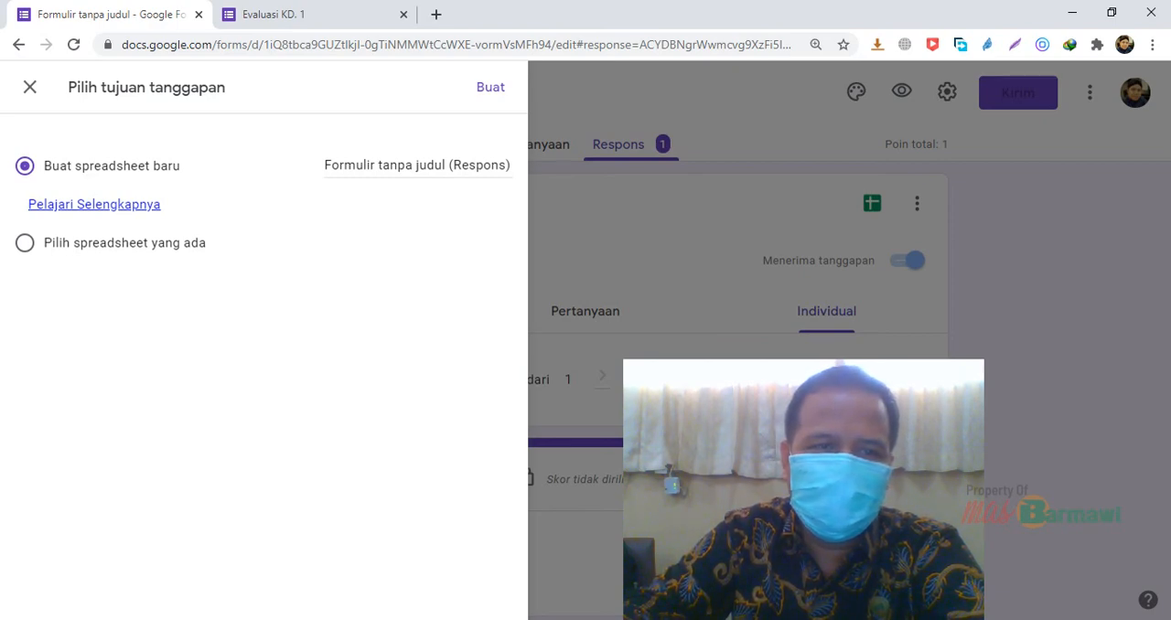
pyautogui.click(29, 87)
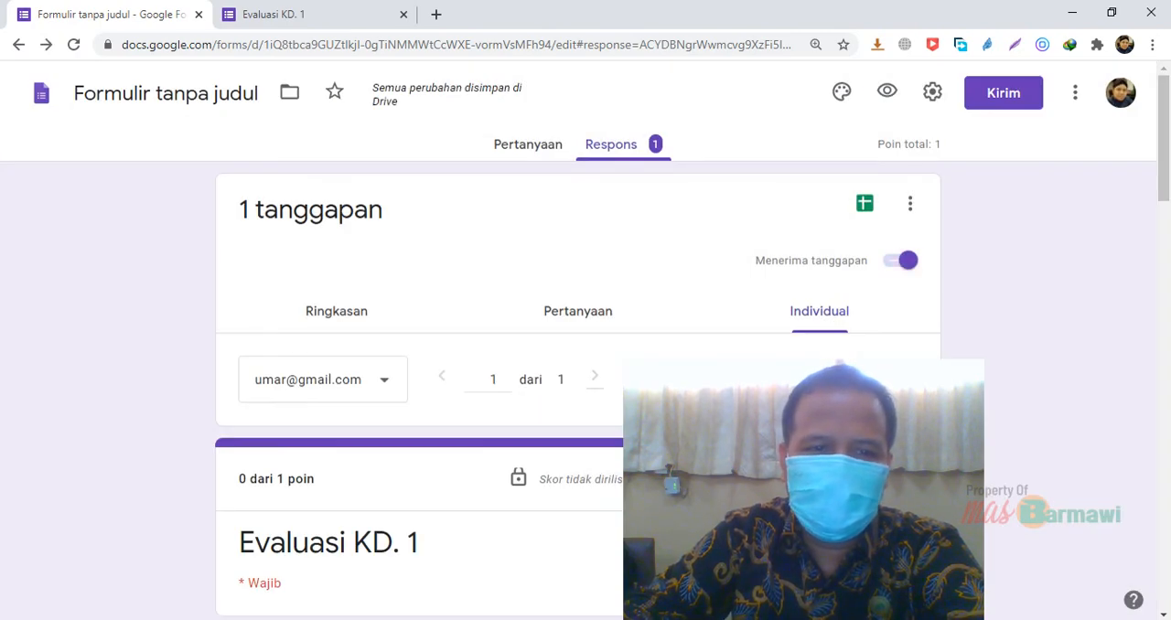
pyautogui.click(140, 94)
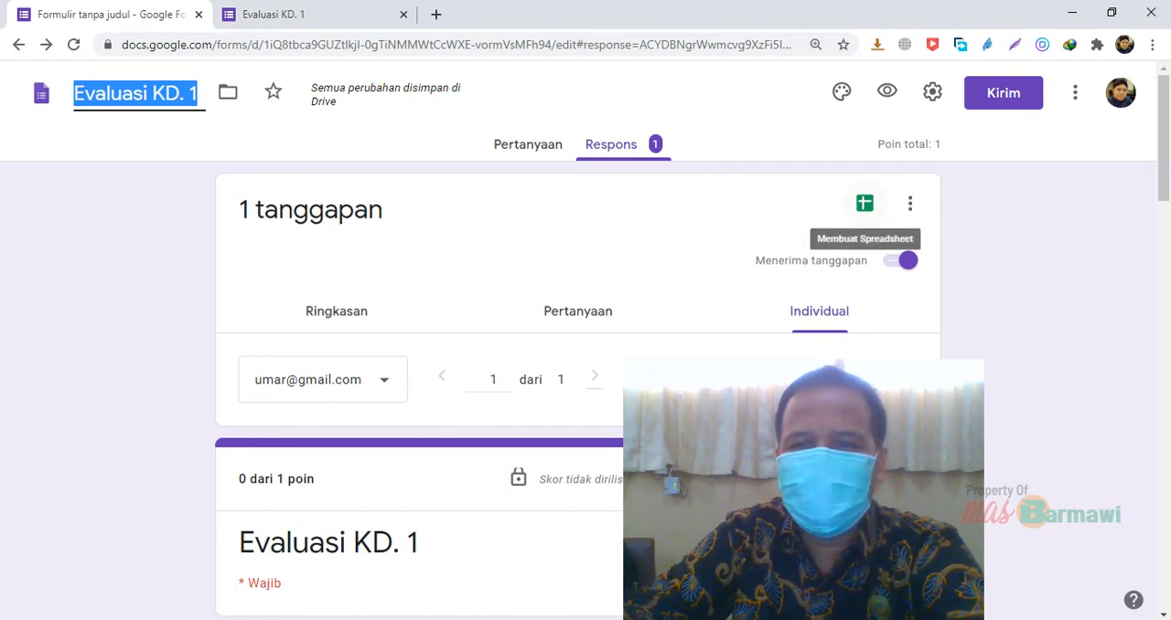
pyautogui.click(865, 203)
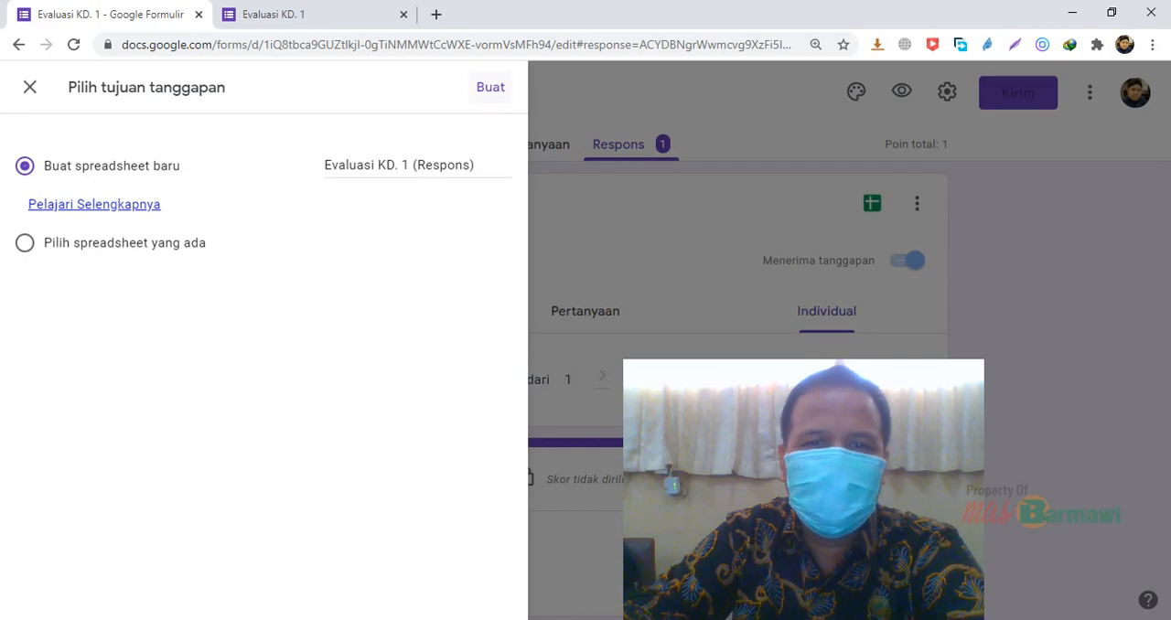
pyautogui.click(490, 87)
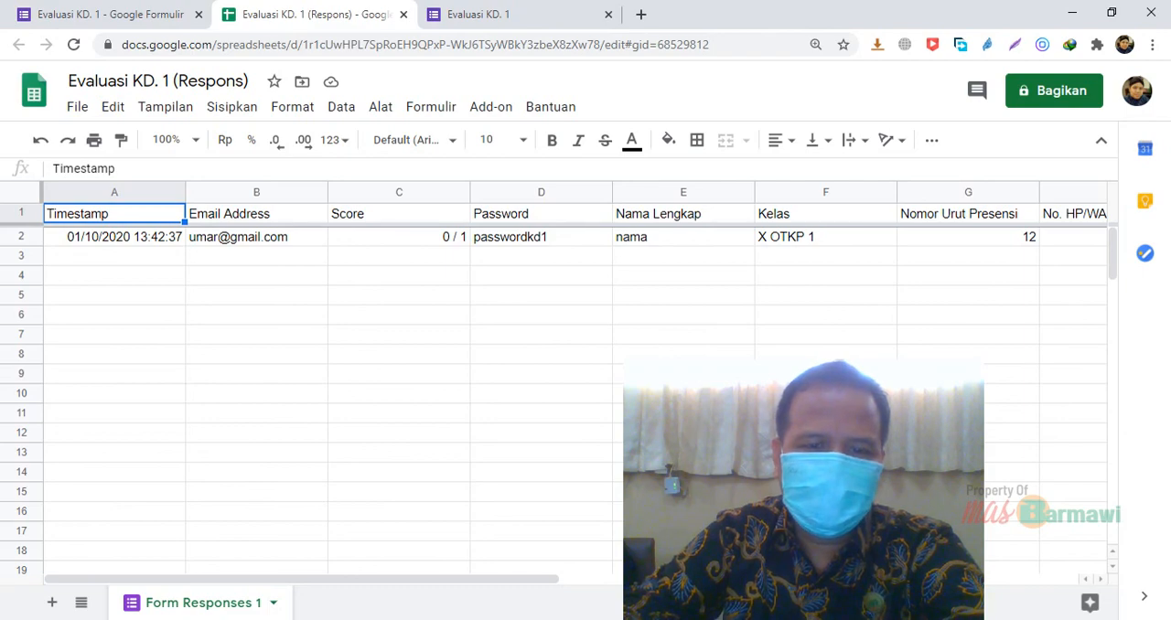
# Switch to the Word exam document and copy question 17's five answer options, from Microsoft Publisher to Microsoft Access
pyautogui.hotkey('alt', 'Tab')
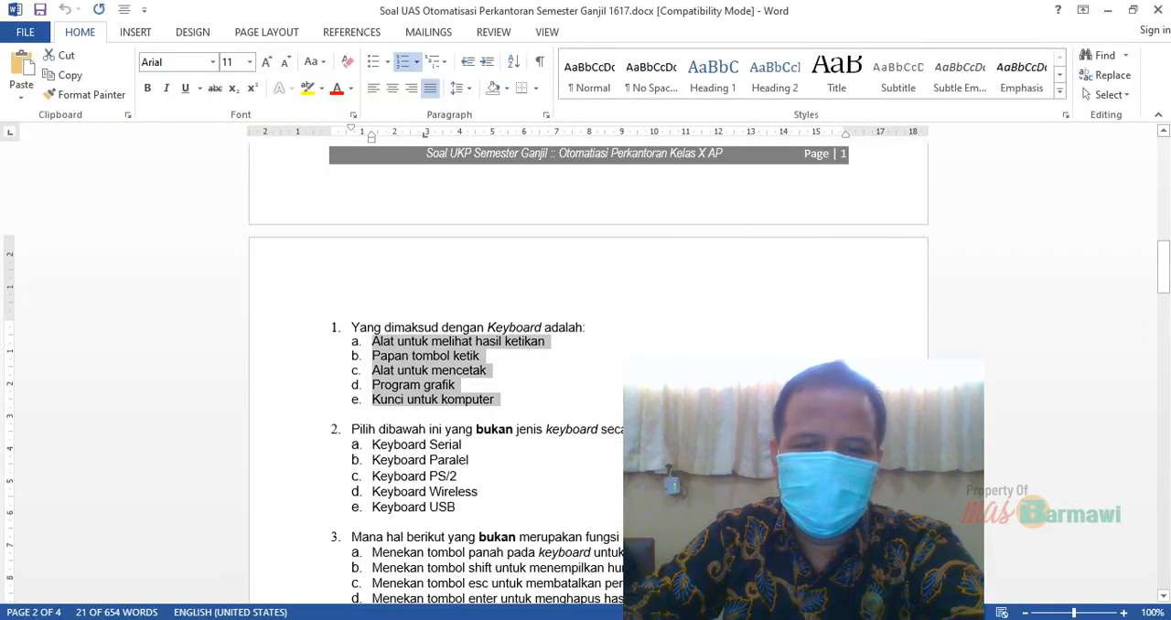
pyautogui.scroll(-20, 588, 366)
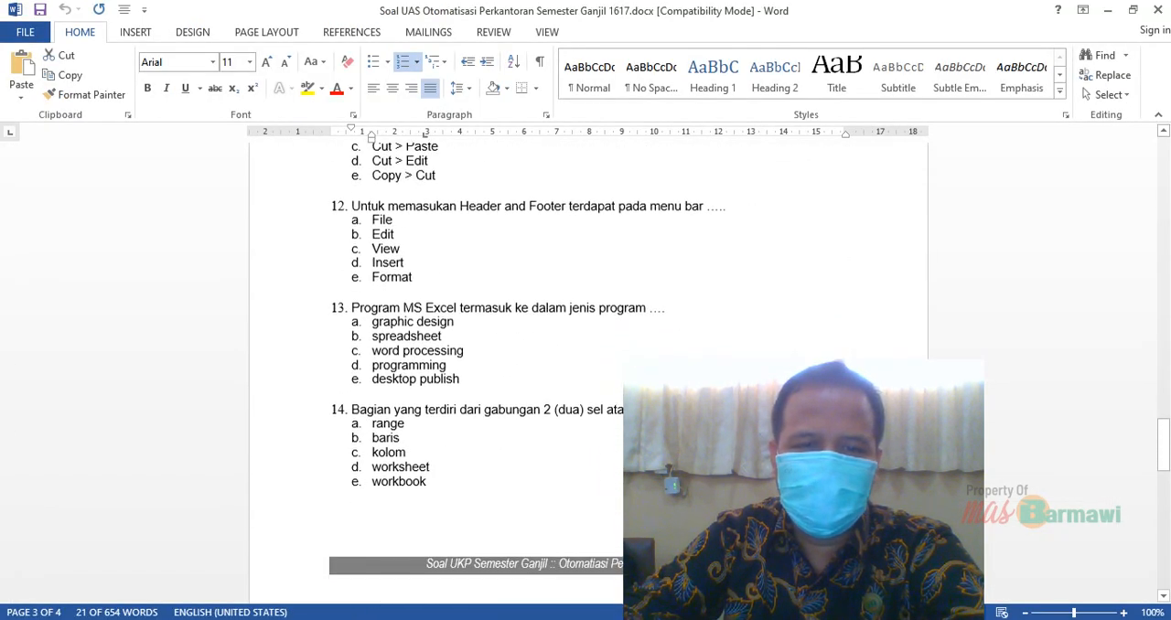
pyautogui.scroll(-20, 588, 366)
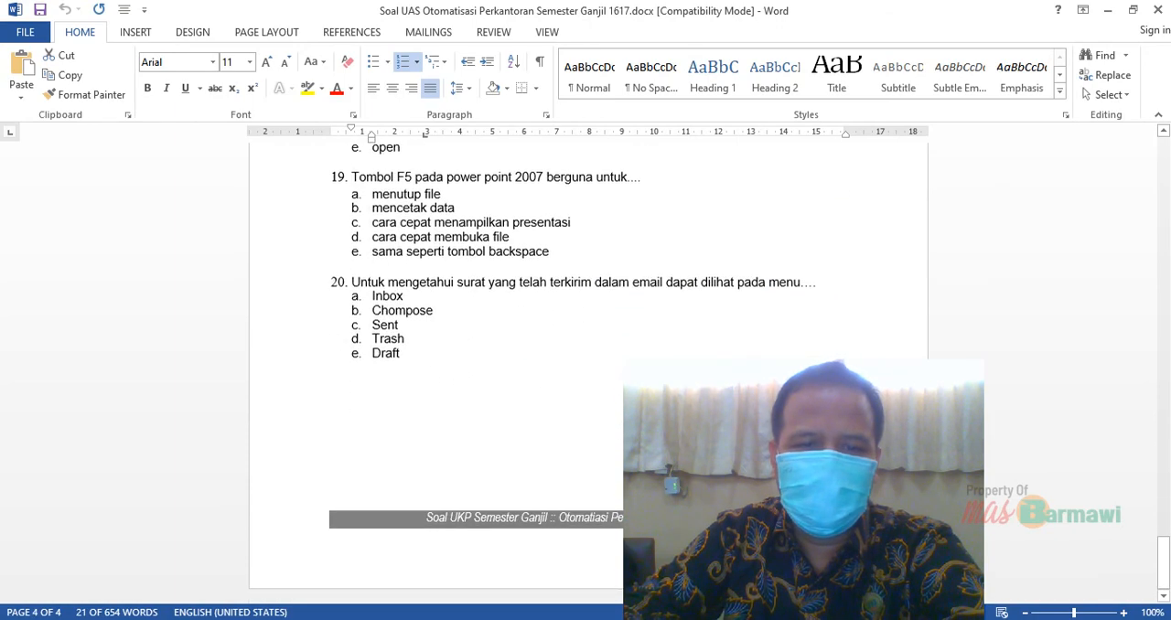
pyautogui.scroll(7, 589, 365)
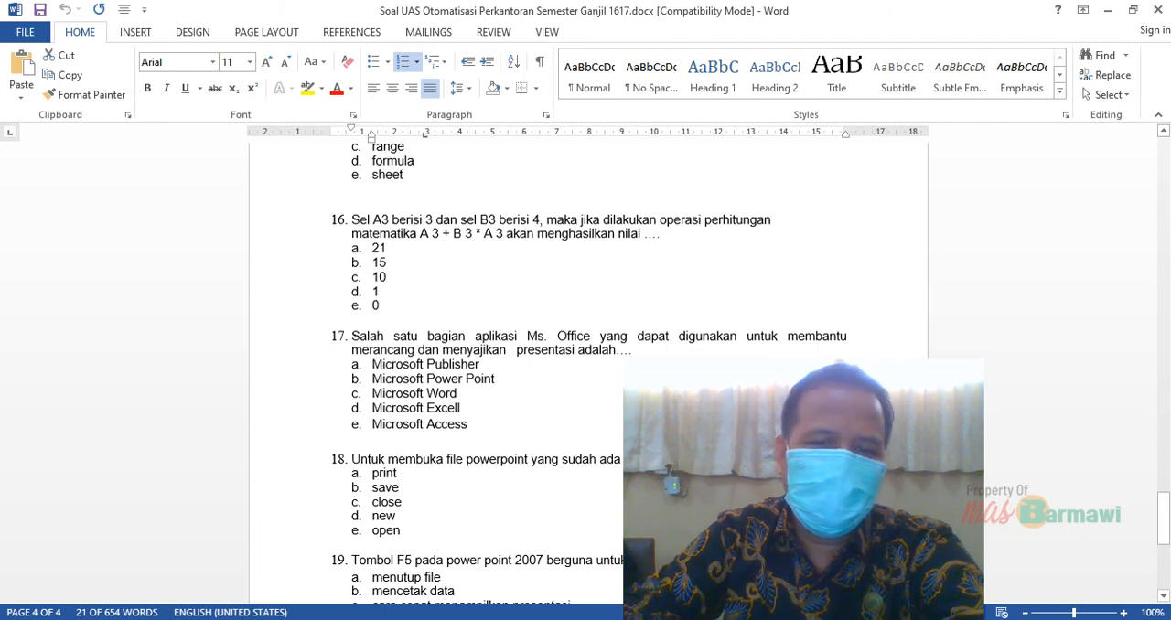
pyautogui.moveTo(631, 350); pyautogui.dragTo(351, 335)
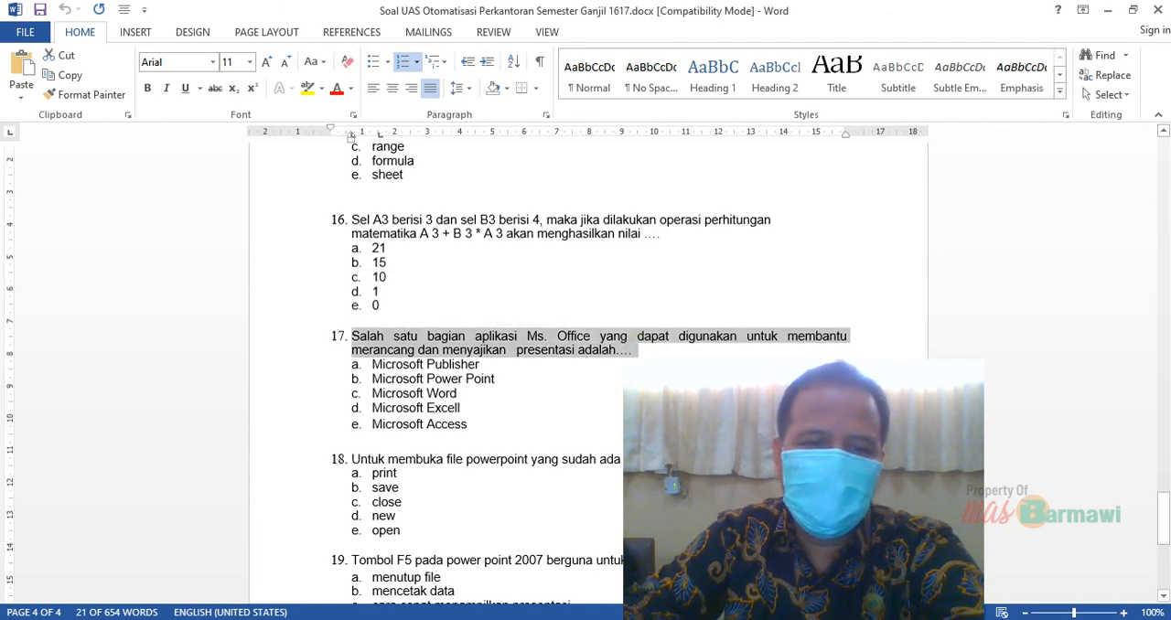
pyautogui.moveTo(468, 424); pyautogui.dragTo(371, 365)
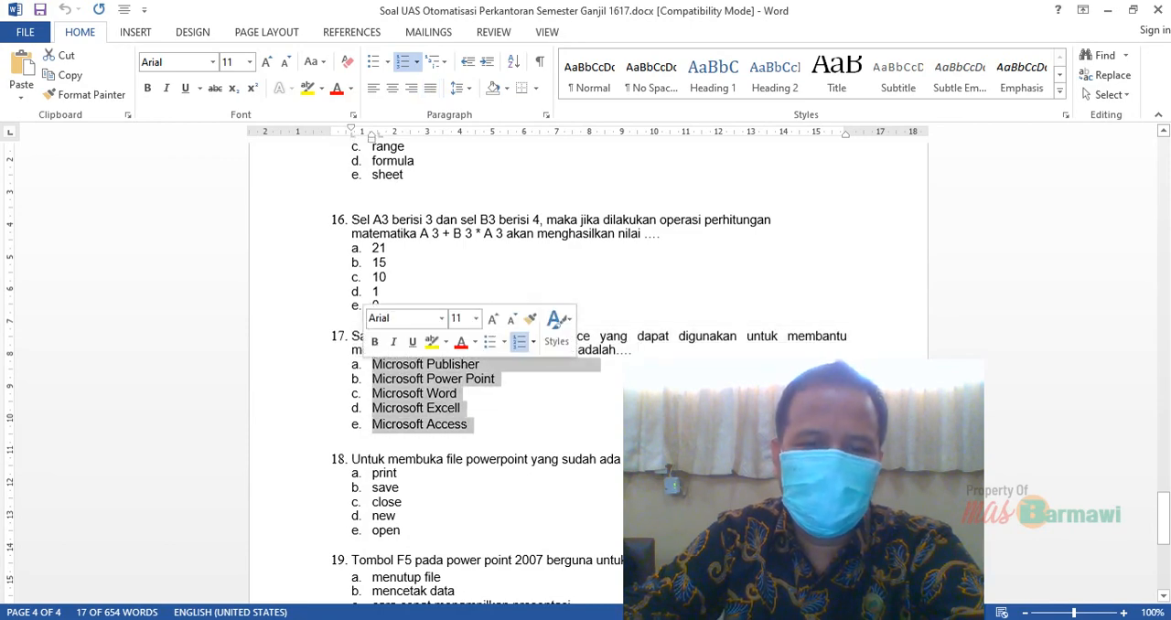
pyautogui.hotkey('ctrl', 'c')
# Switch back to the Evaluasi KD. 1 form editor in the browser and go to question 1 in the individual response
pyautogui.click(525, 619)
pyautogui.click(578, 570)
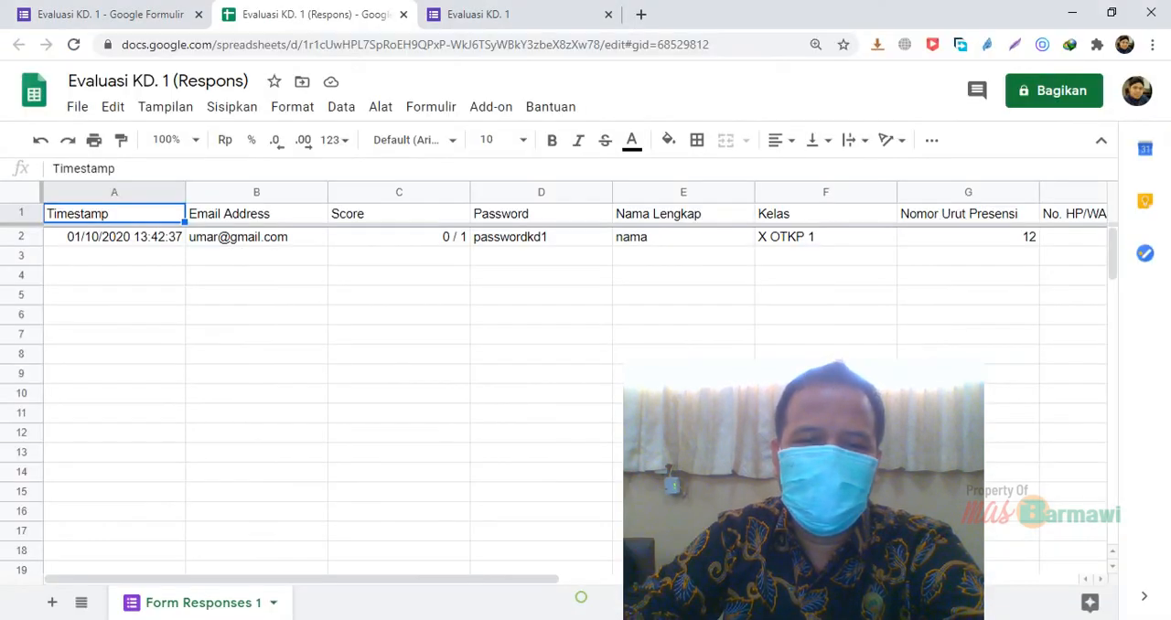
pyautogui.click(103, 9)
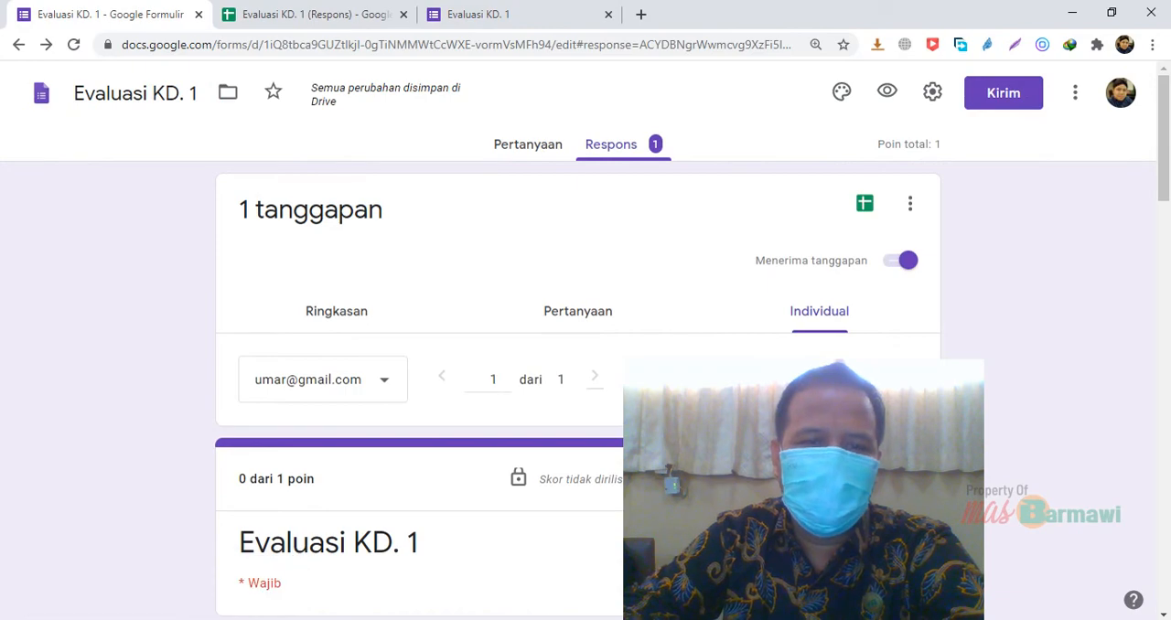
pyautogui.scroll(-15, 586, 366)
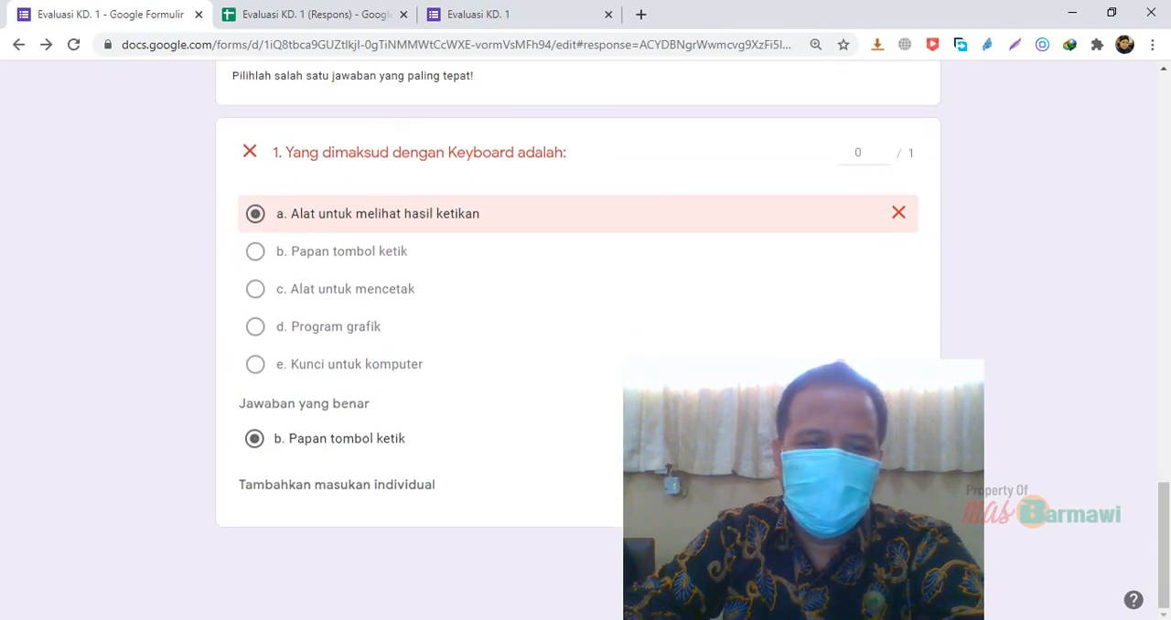